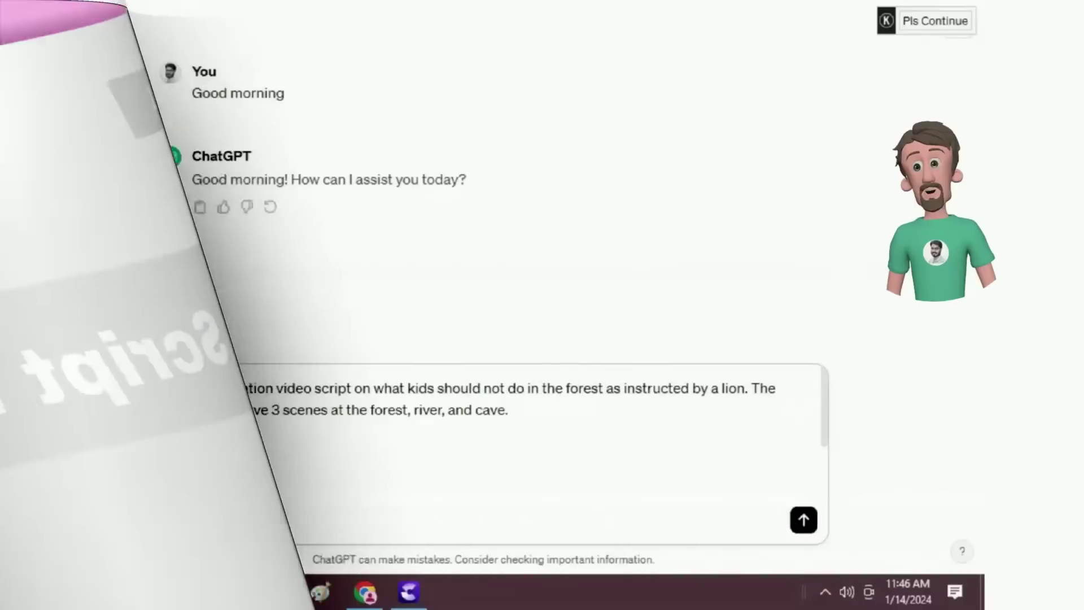
- Send the lion forest-safety script prompt to ChatGPT and select the reply's closing line
drag(154, 388, 555, 411)
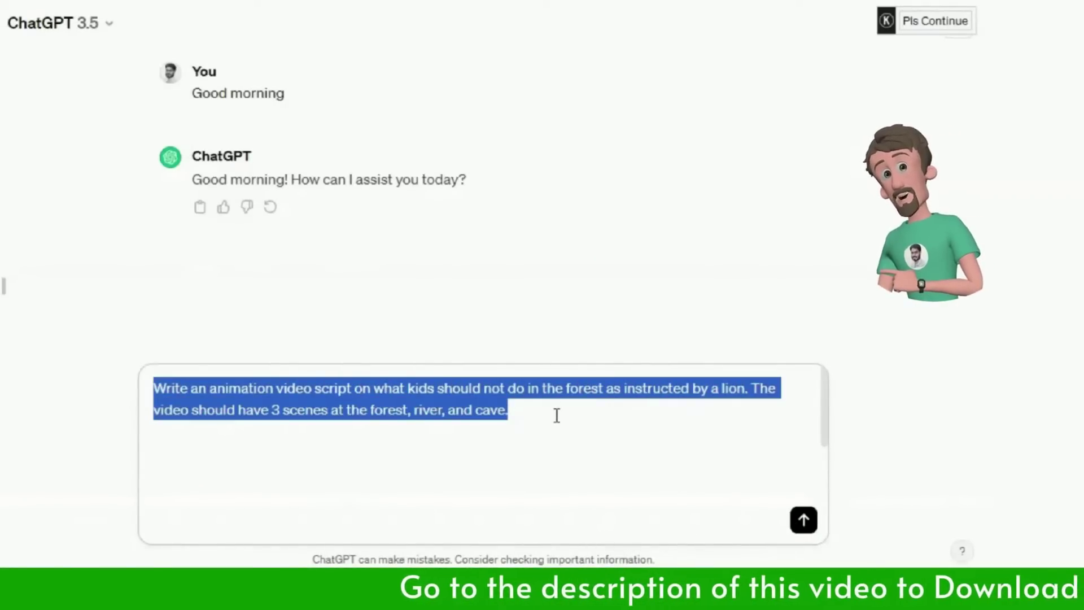
click(557, 416)
key(Return)
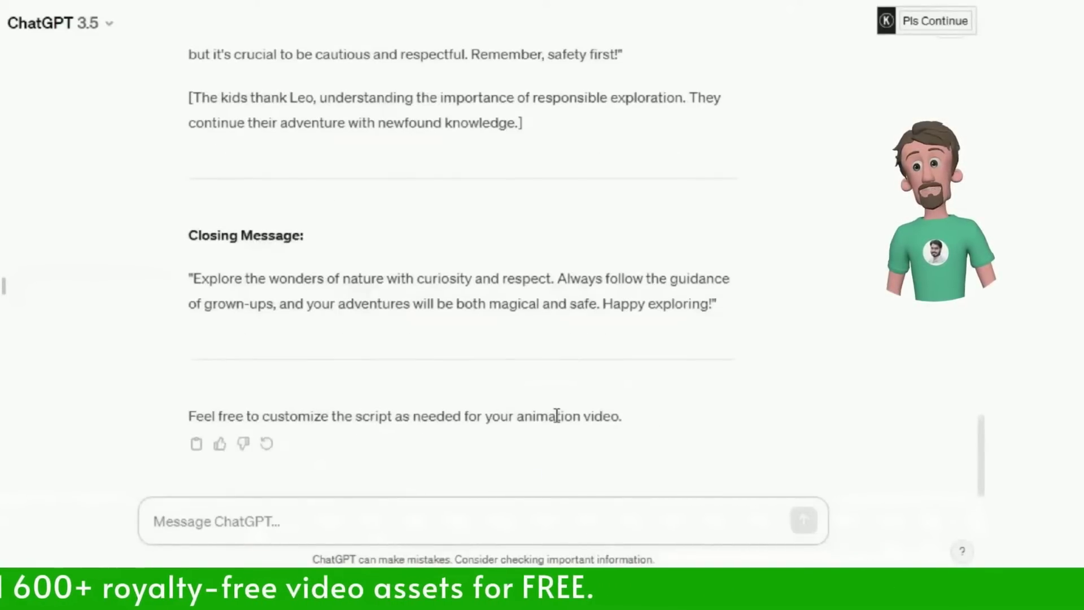
triple_click(542, 417)
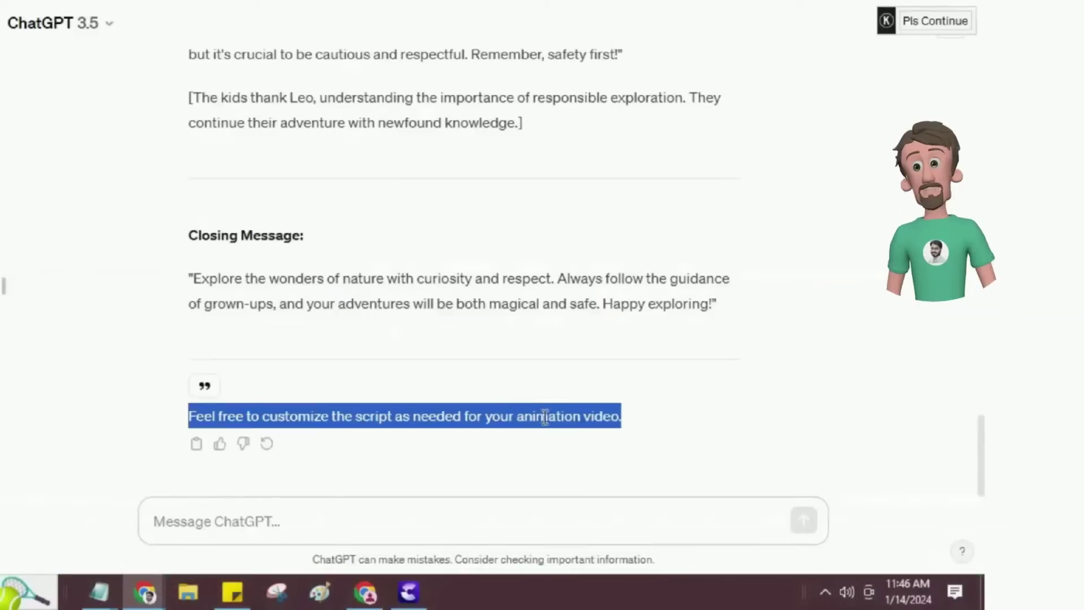
- Deselect the closing line of ChatGPT's script reply
click(694, 422)
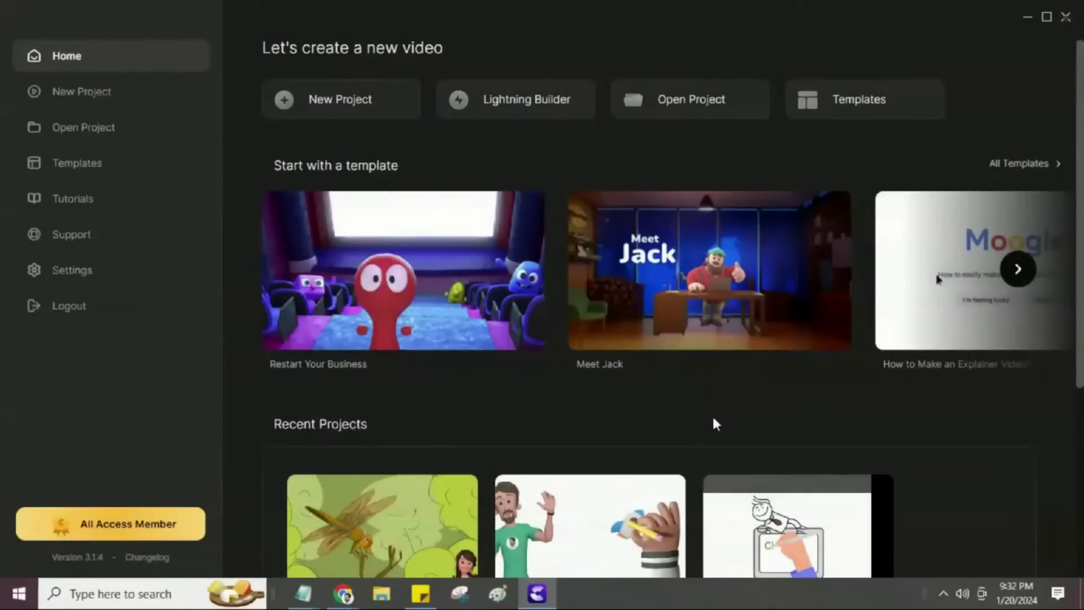
- Create a new blank project and save it as 'animated story'
click(369, 103)
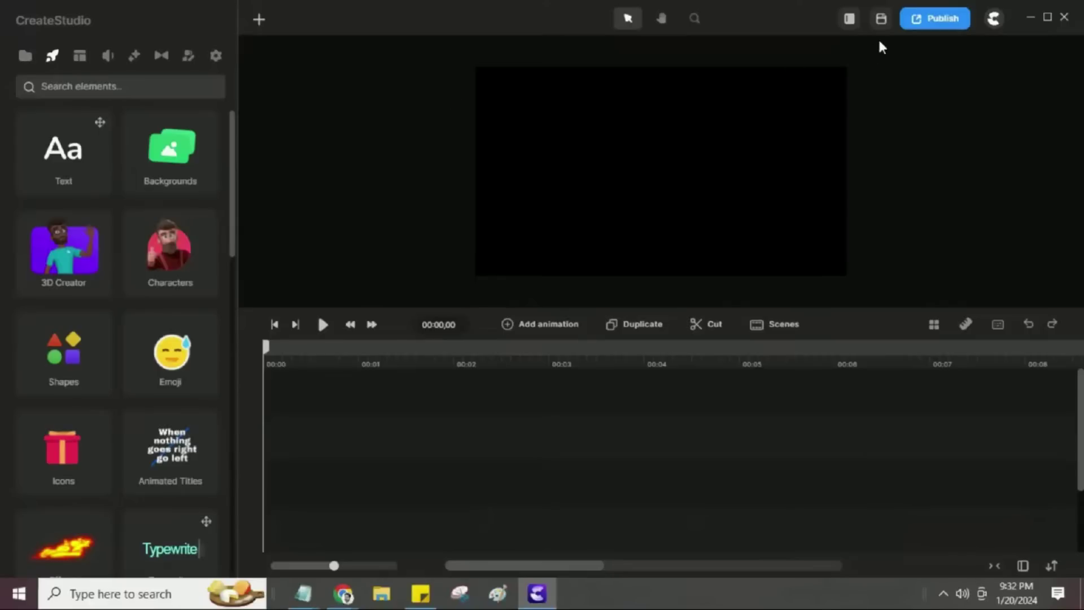
click(882, 18)
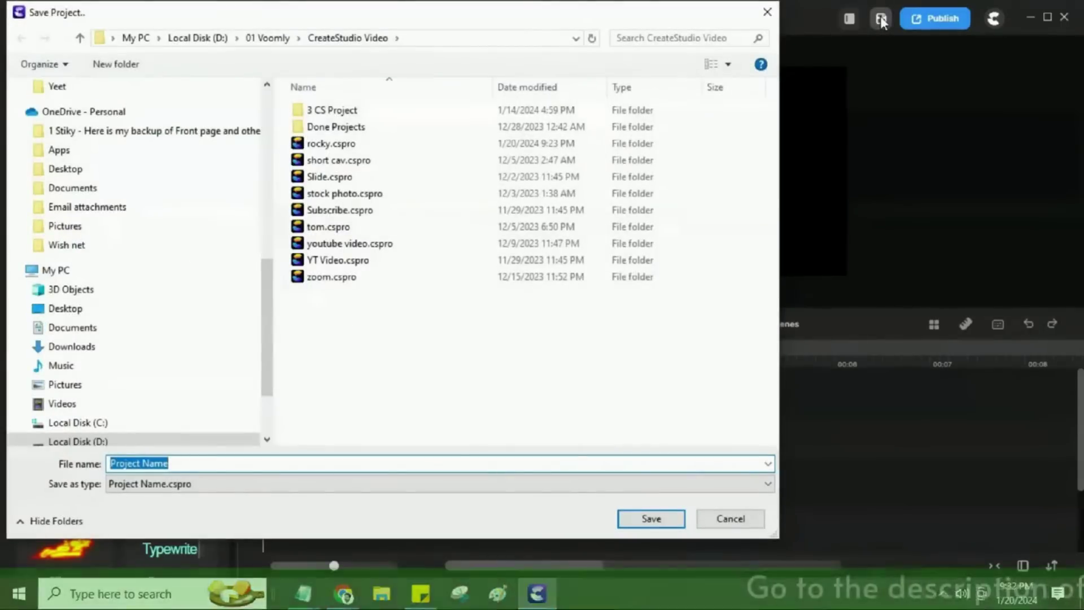
text(animated story)
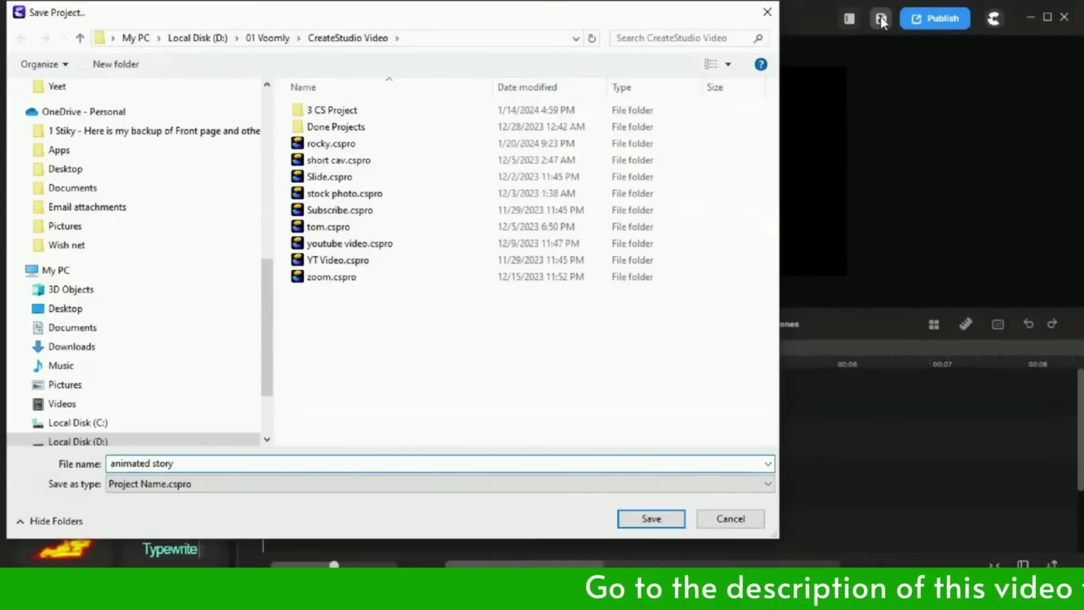
key(Return)
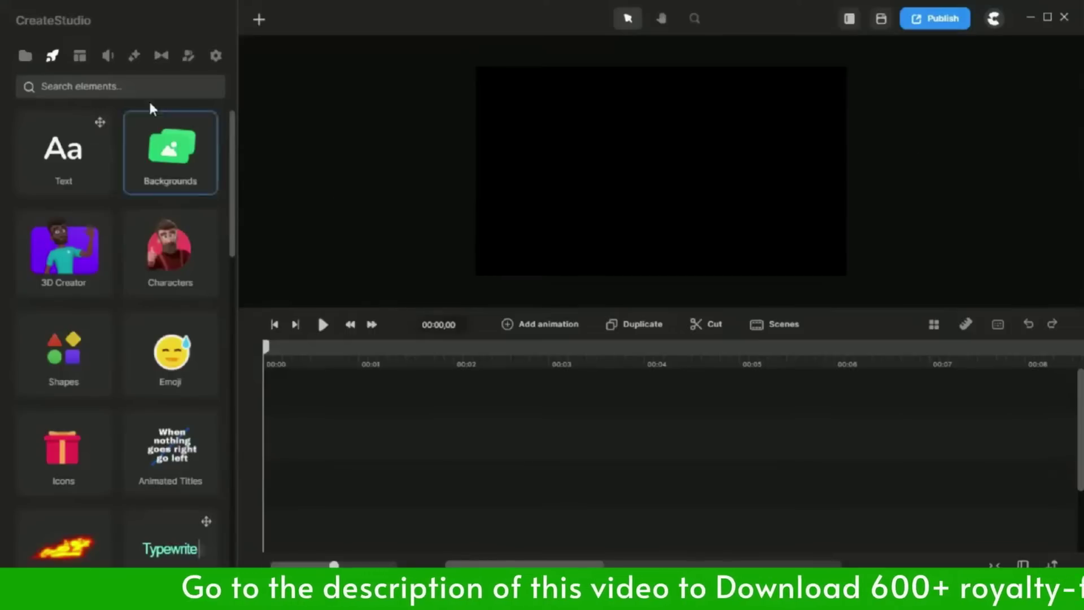
- In Audio's text-to-speech, preview the Alessandro, Alex, Anthony and Antoni voices
click(107, 59)
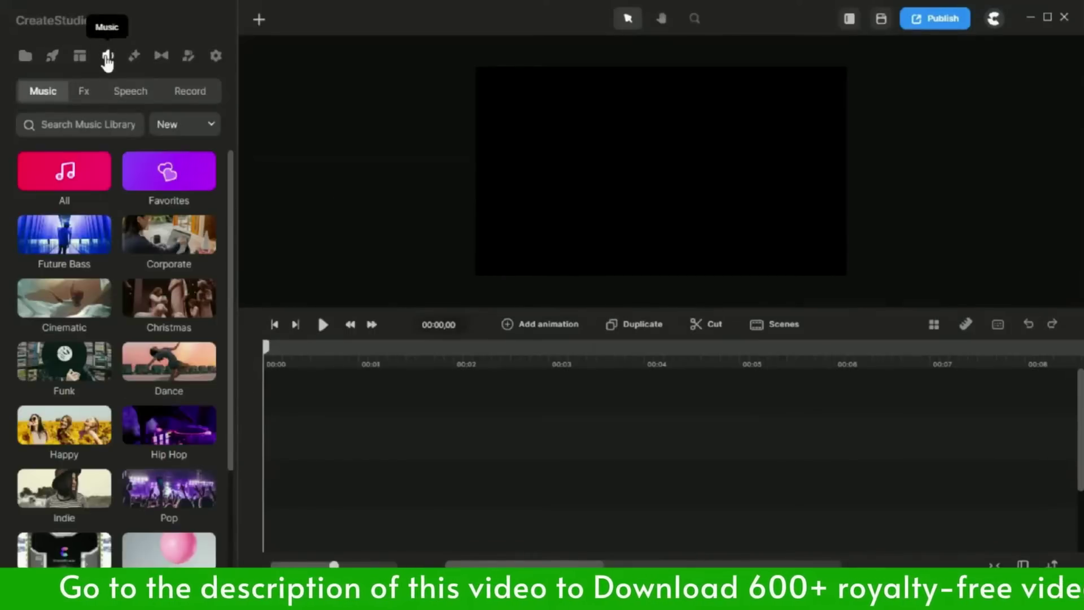
click(136, 97)
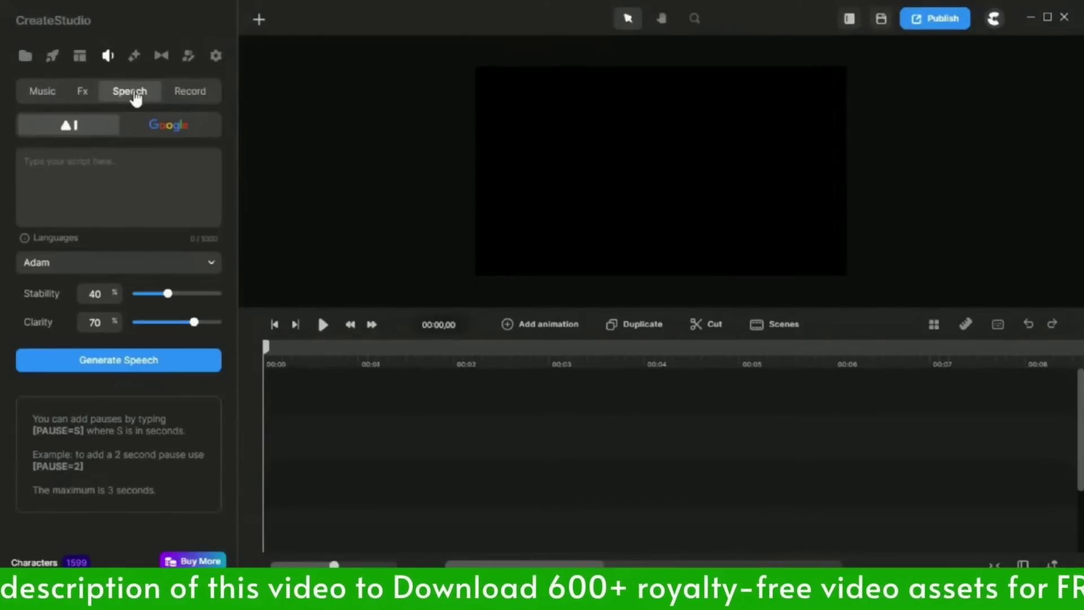
click(173, 272)
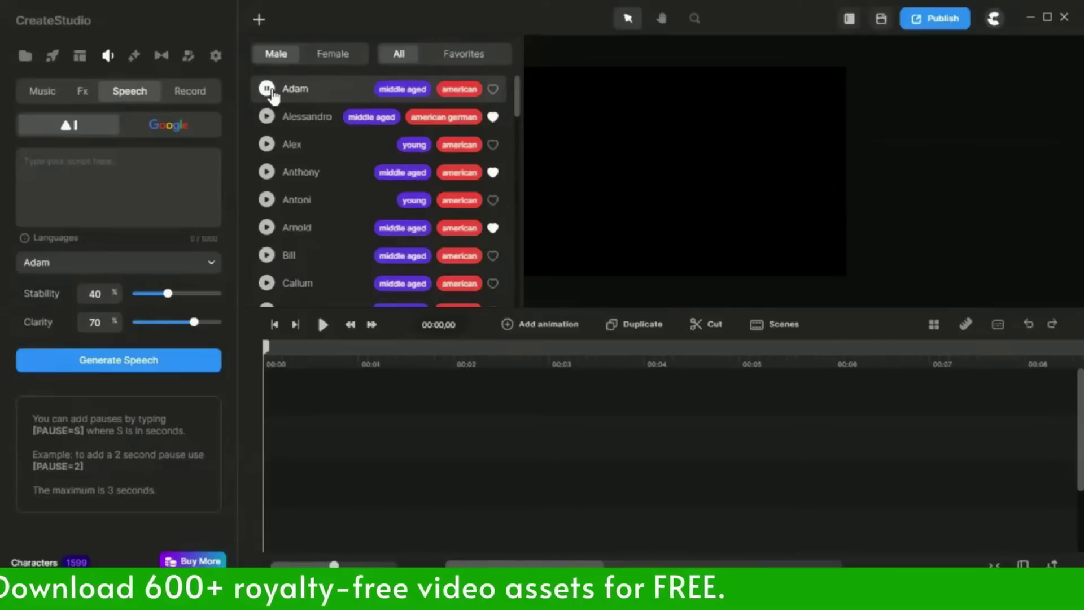
click(268, 117)
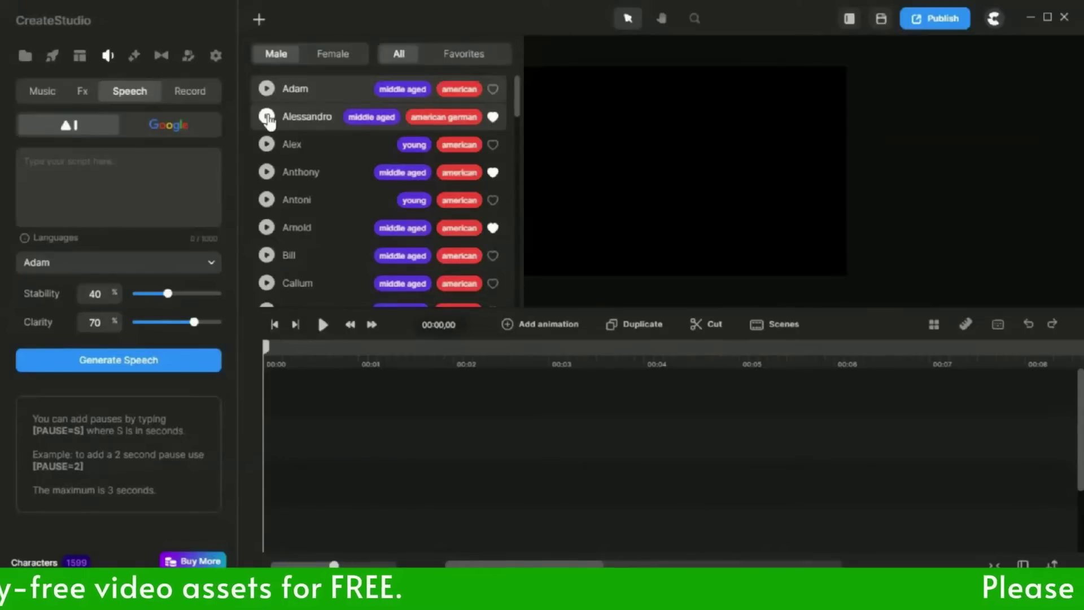
click(267, 146)
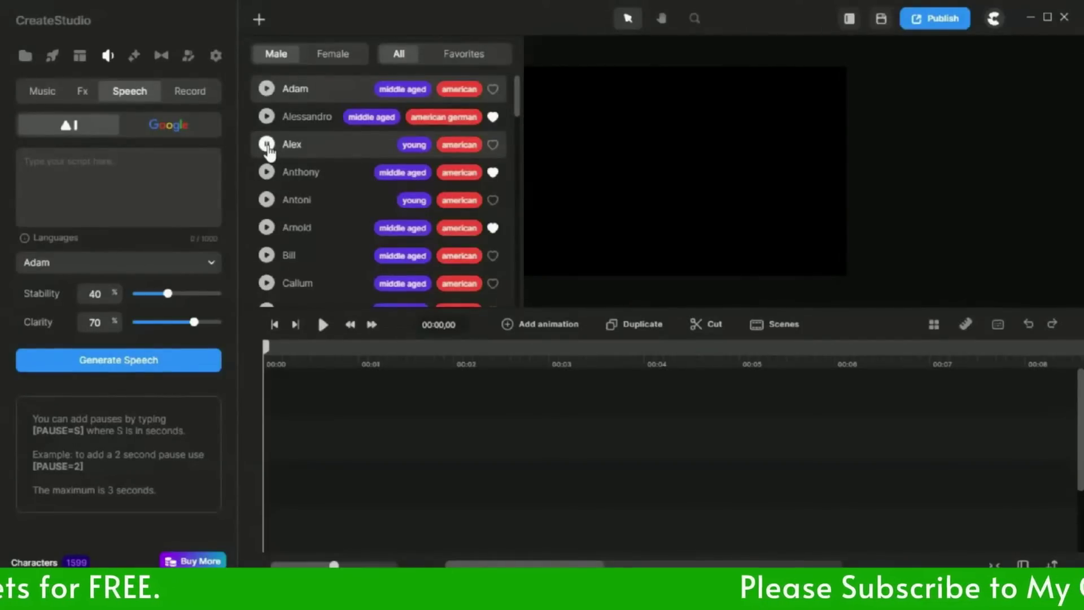
click(267, 174)
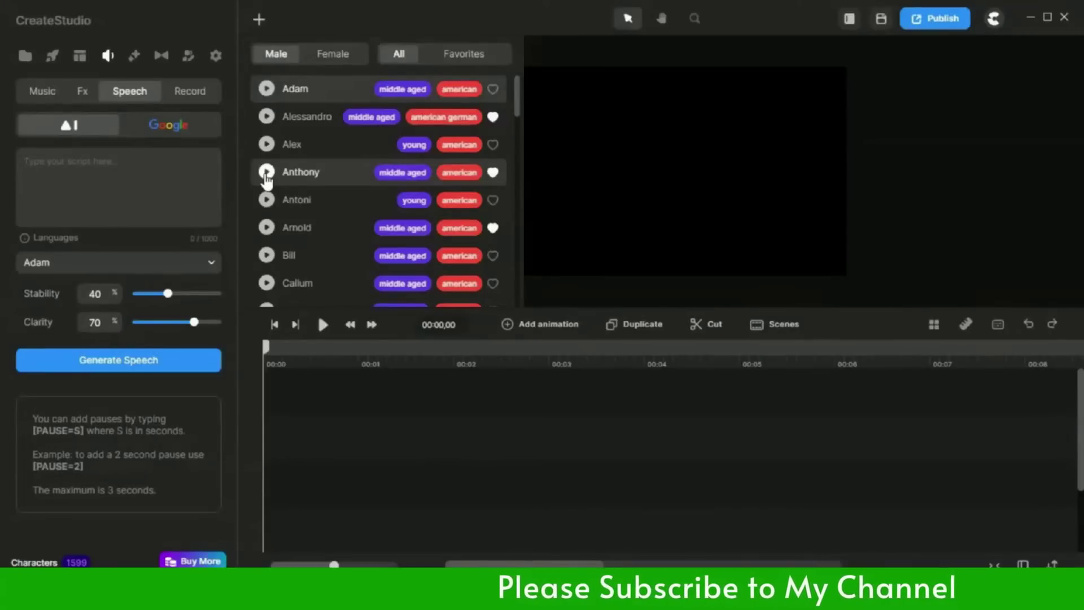
click(267, 201)
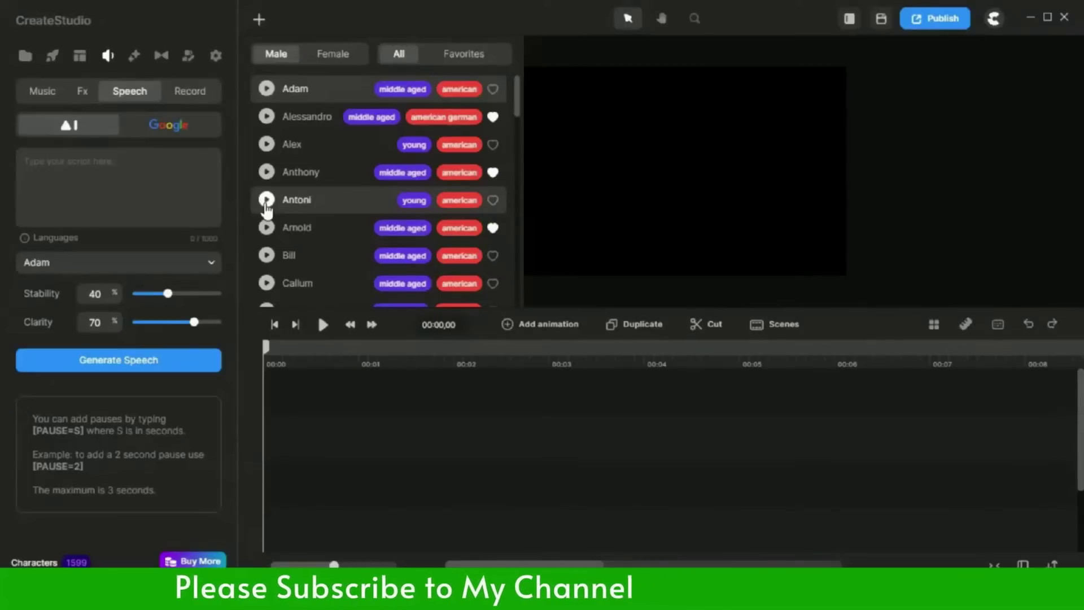
- Preview the old British George voice and select it for narration
scroll(353, 213, down, 3)
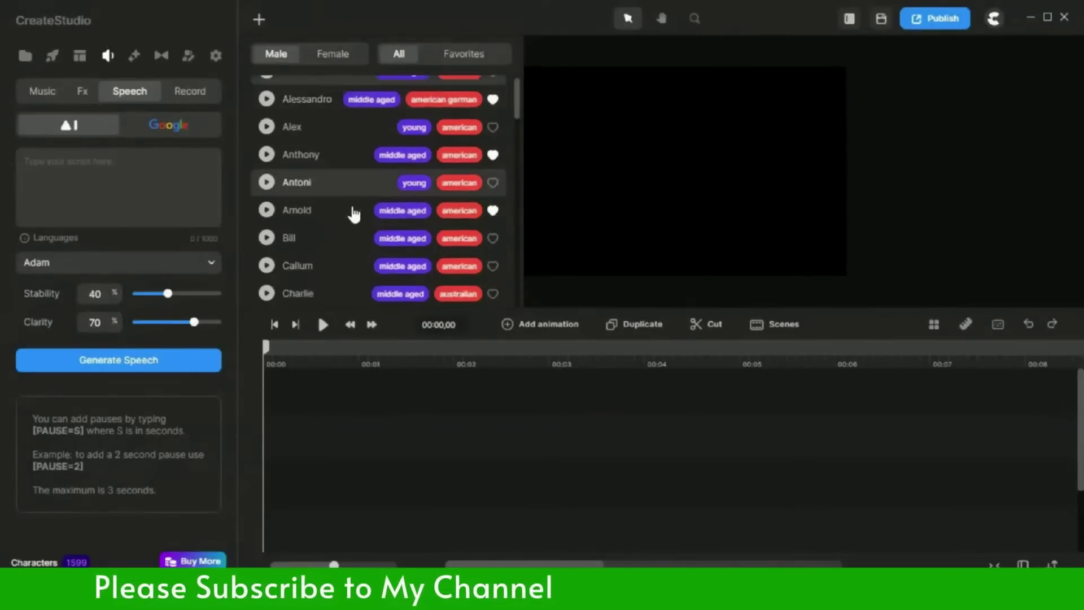
scroll(354, 213, down, 5)
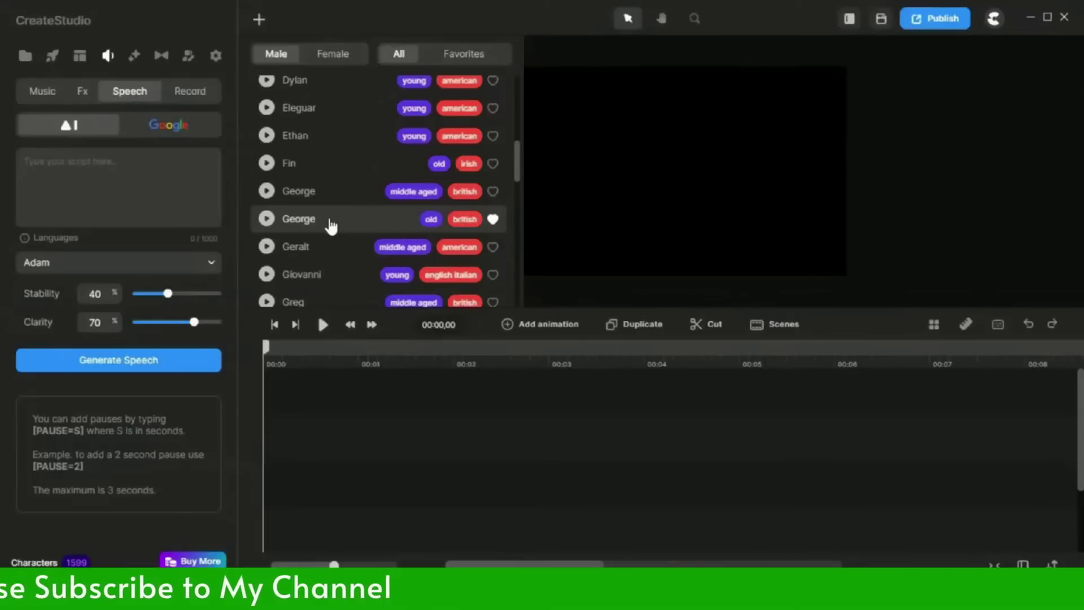
click(267, 220)
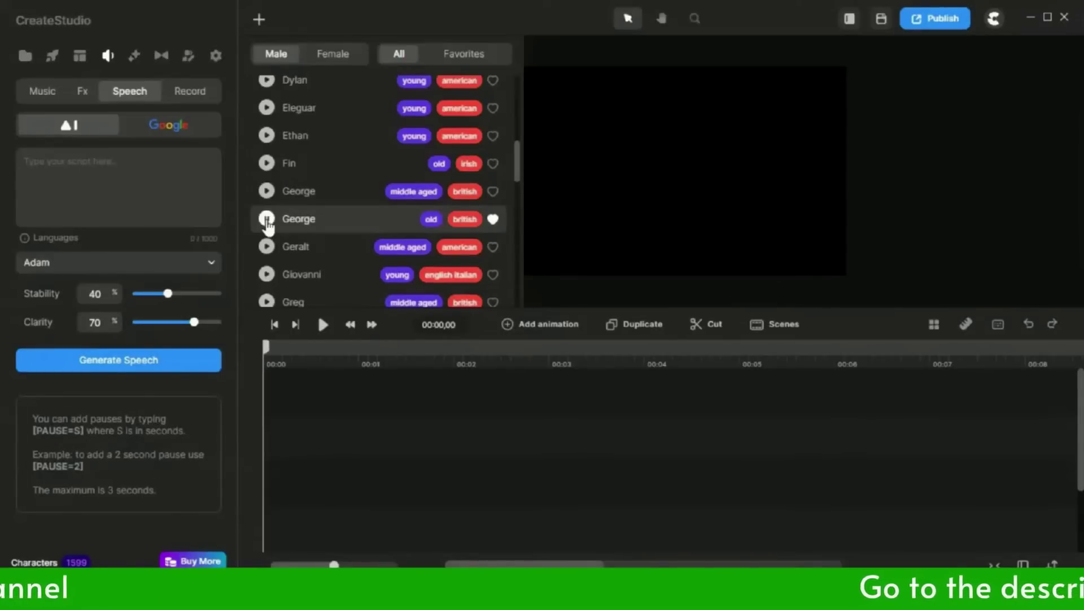
click(319, 222)
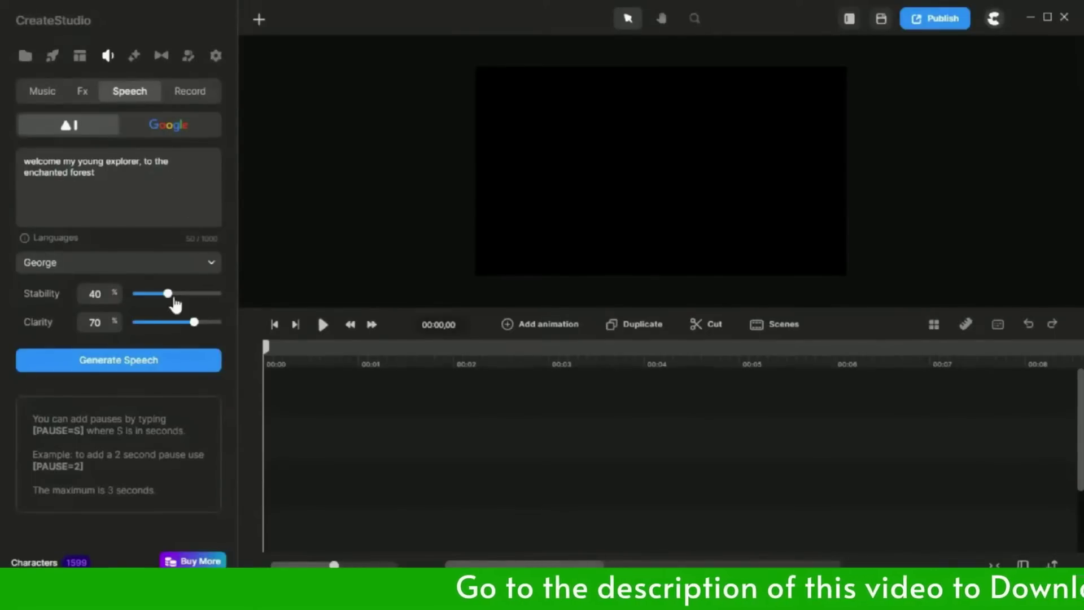
- Generate and import the welcome line's speech, then rename the clip 'welcome'
click(147, 366)
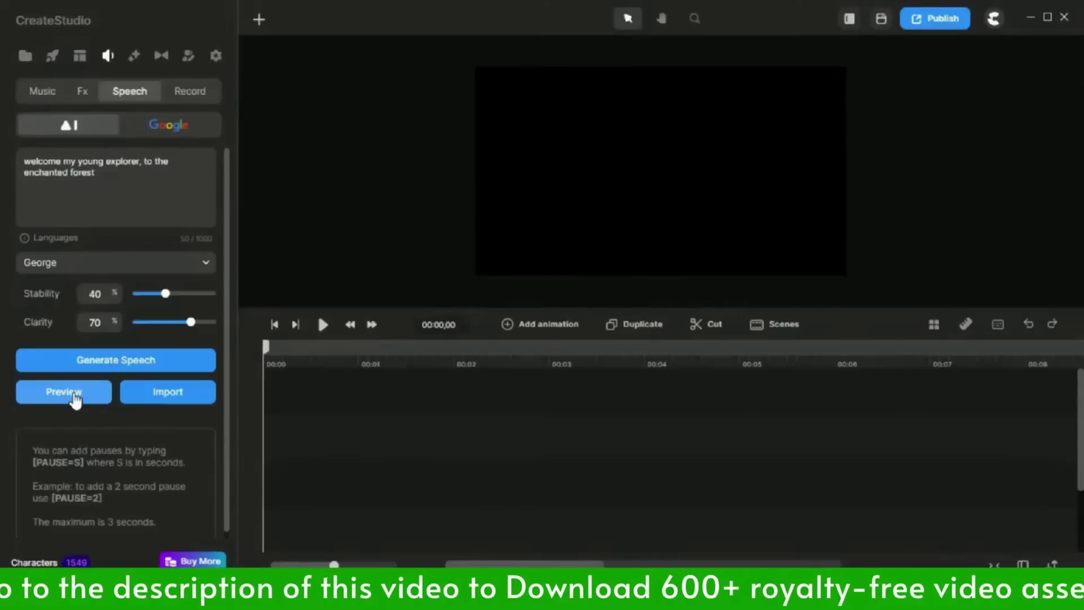
click(177, 397)
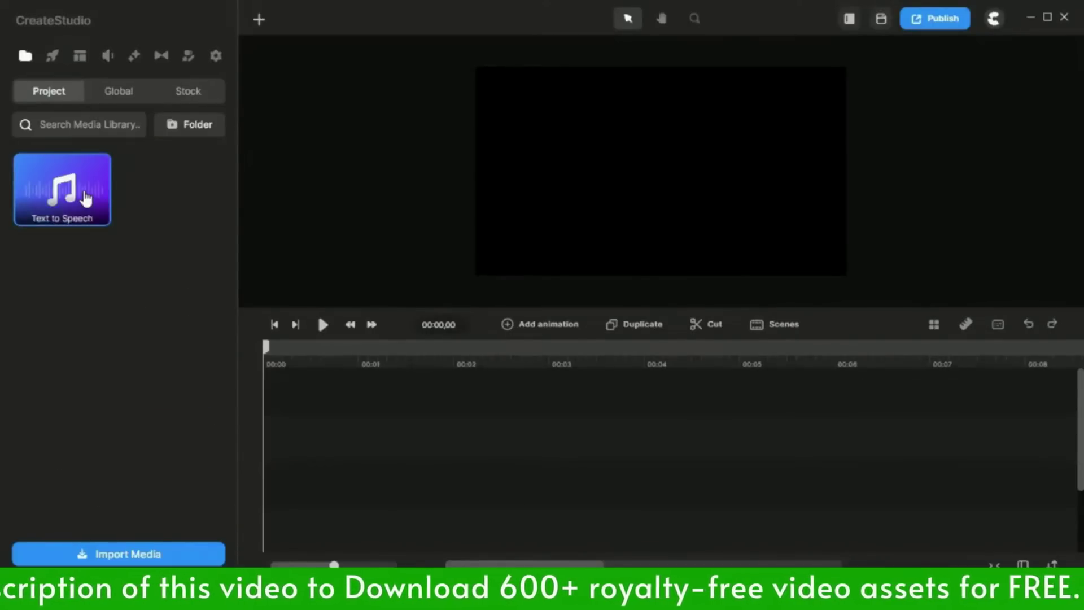
right_click(85, 198)
click(126, 236)
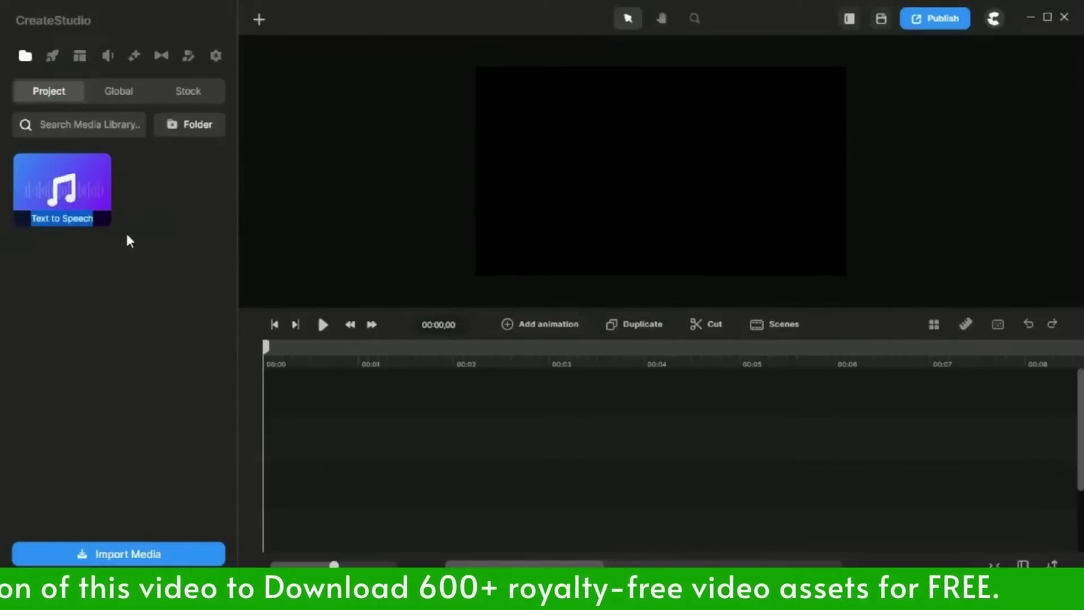
text(welco)
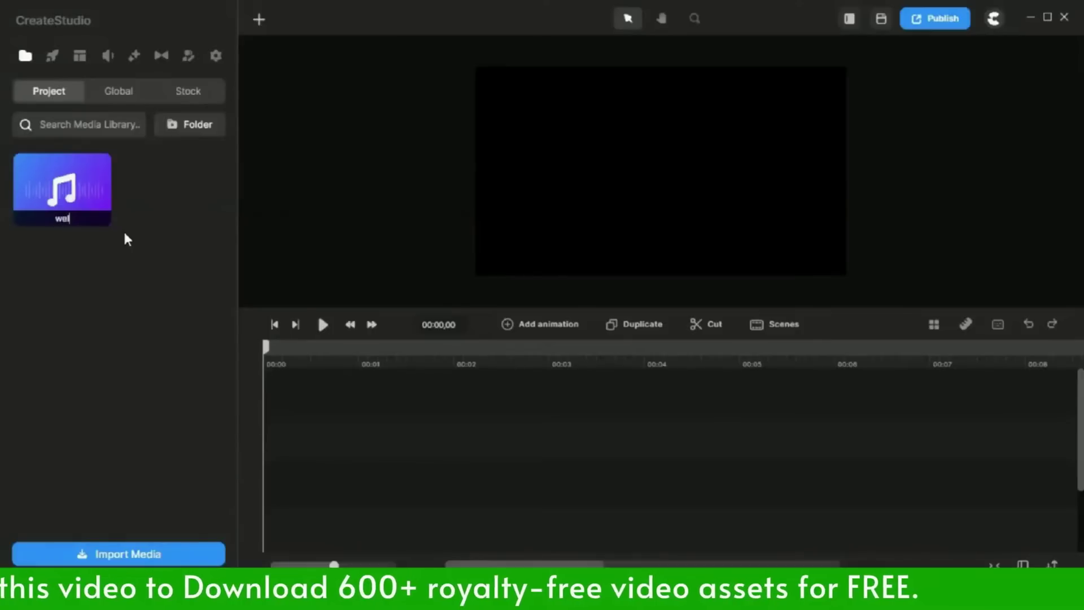
text(me)
key(Return)
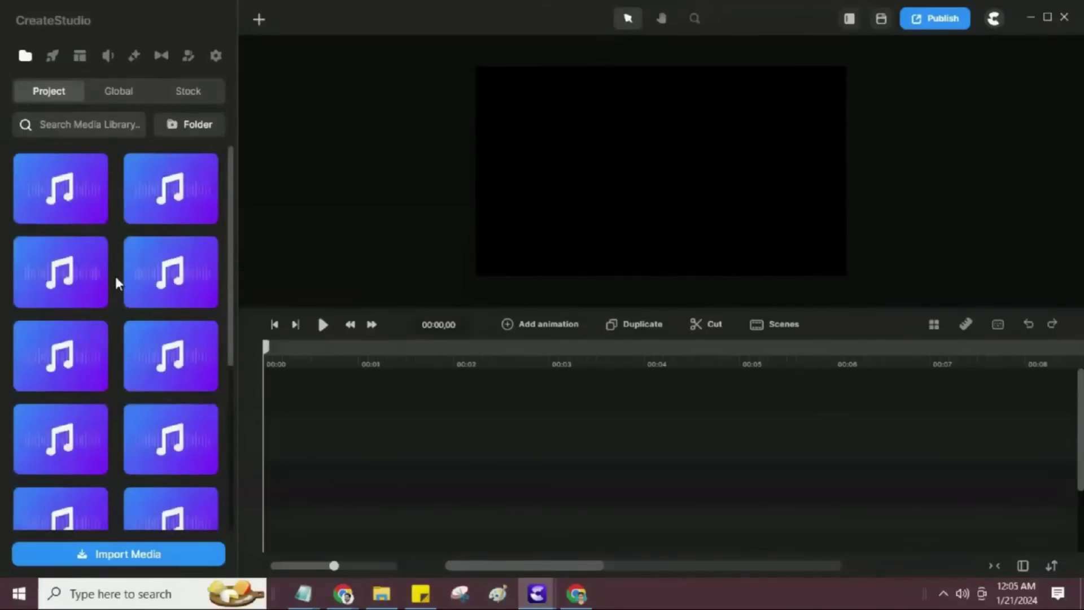
scroll(114, 282, down, 3)
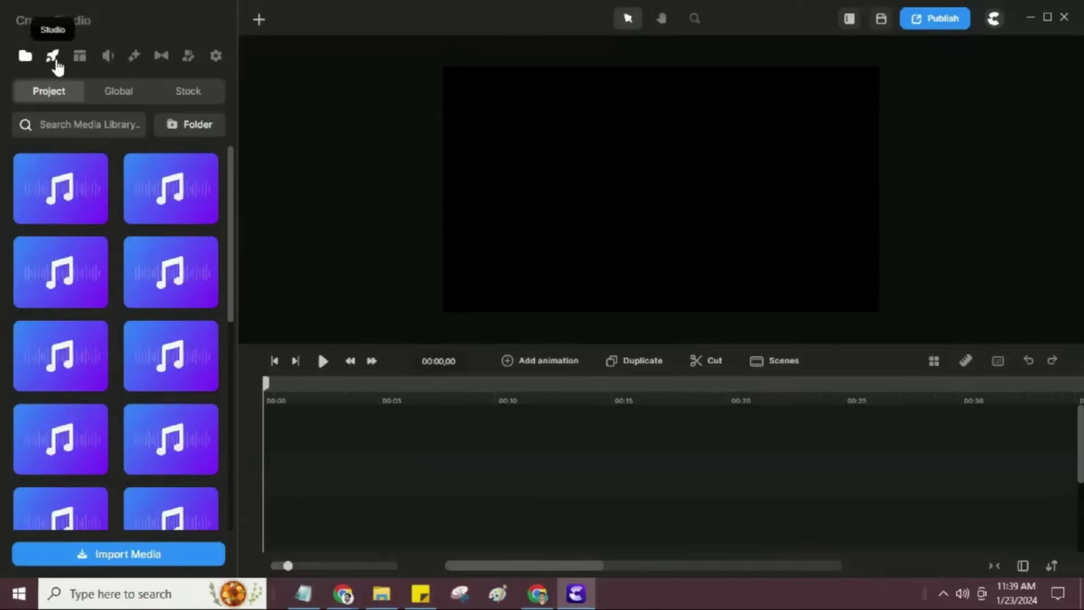
- Search backgrounds for 'forest' and place the Nature Path background on the canvas
click(52, 56)
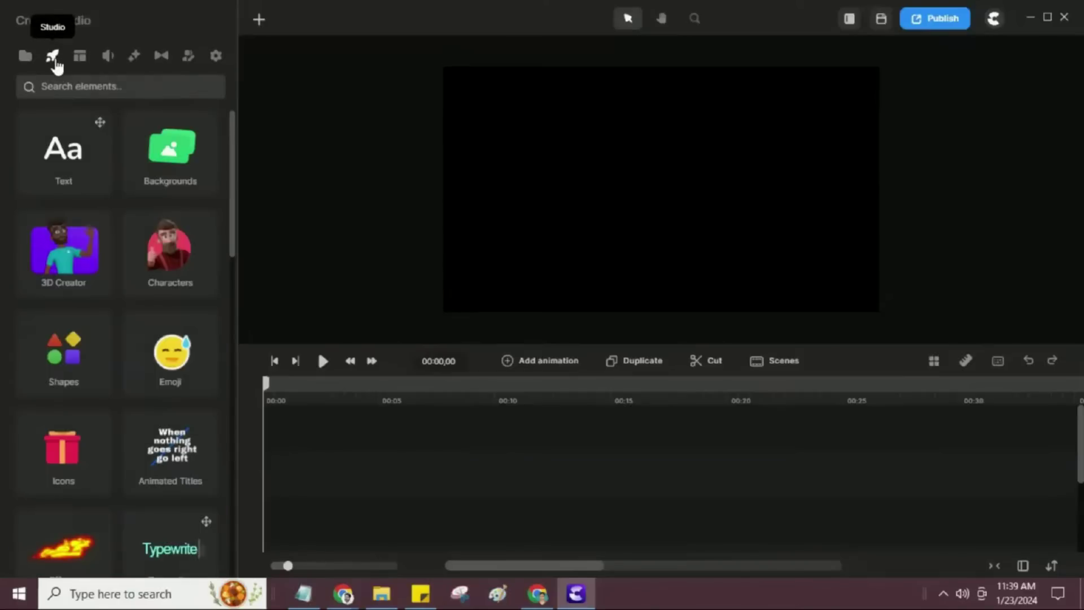
click(180, 156)
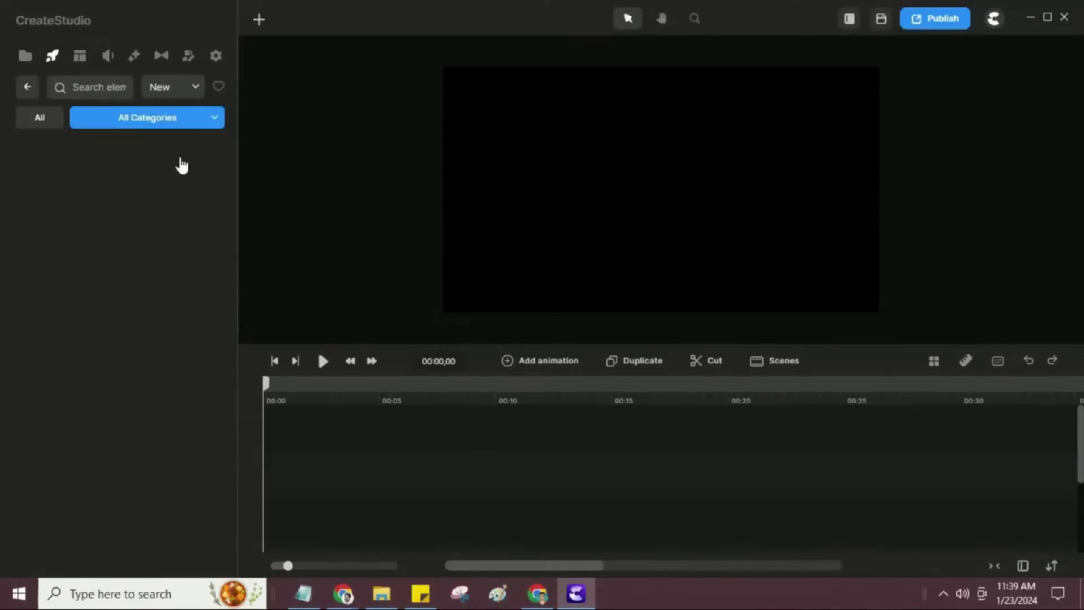
scroll(148, 279, down, 10)
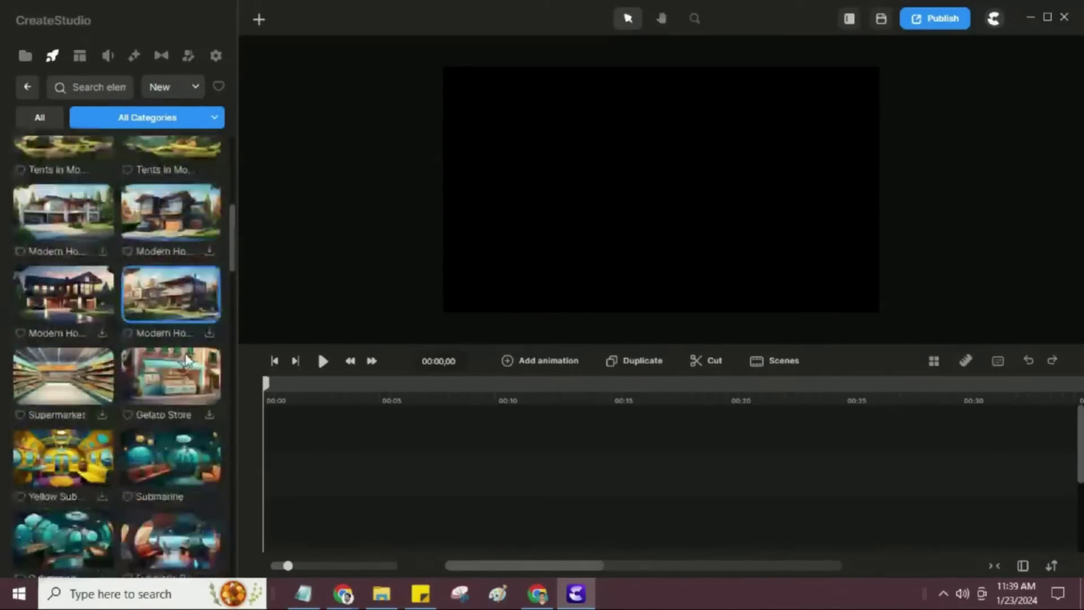
scroll(186, 353, up, 3)
click(97, 86)
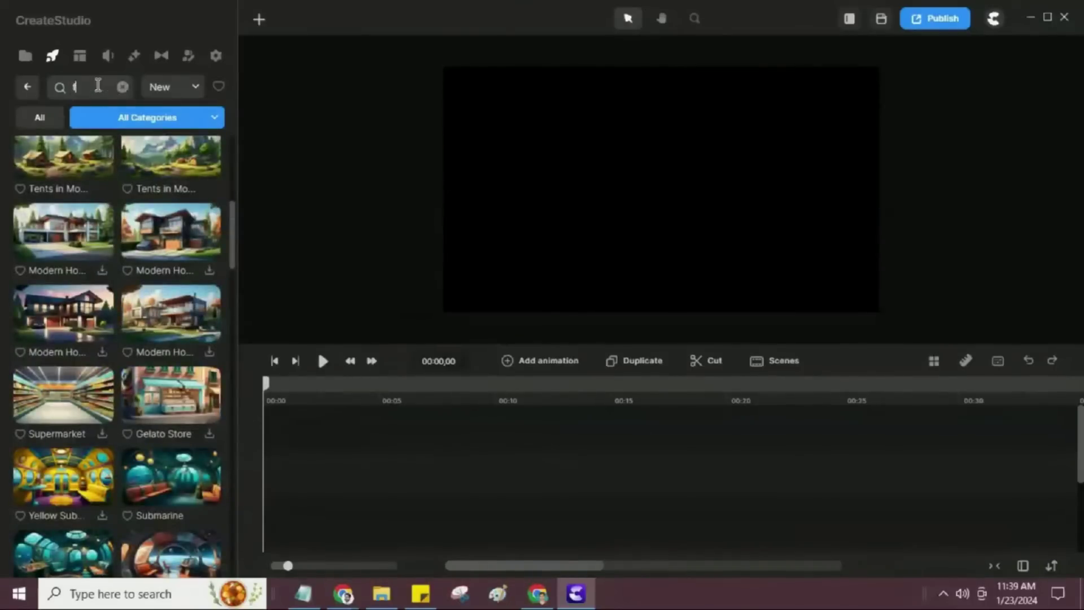
text(forest)
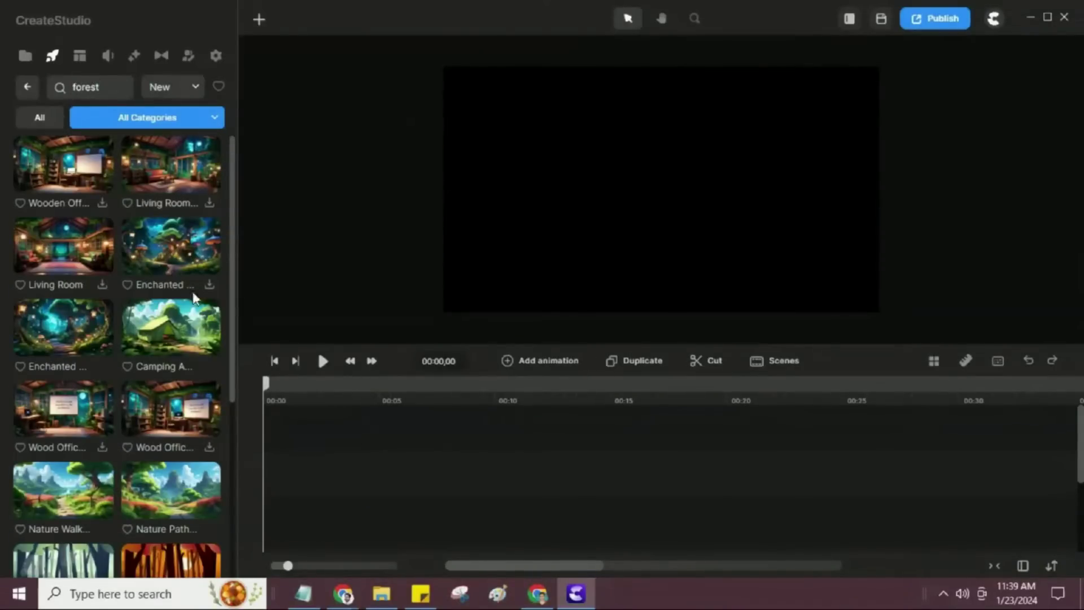
drag(179, 494, 572, 285)
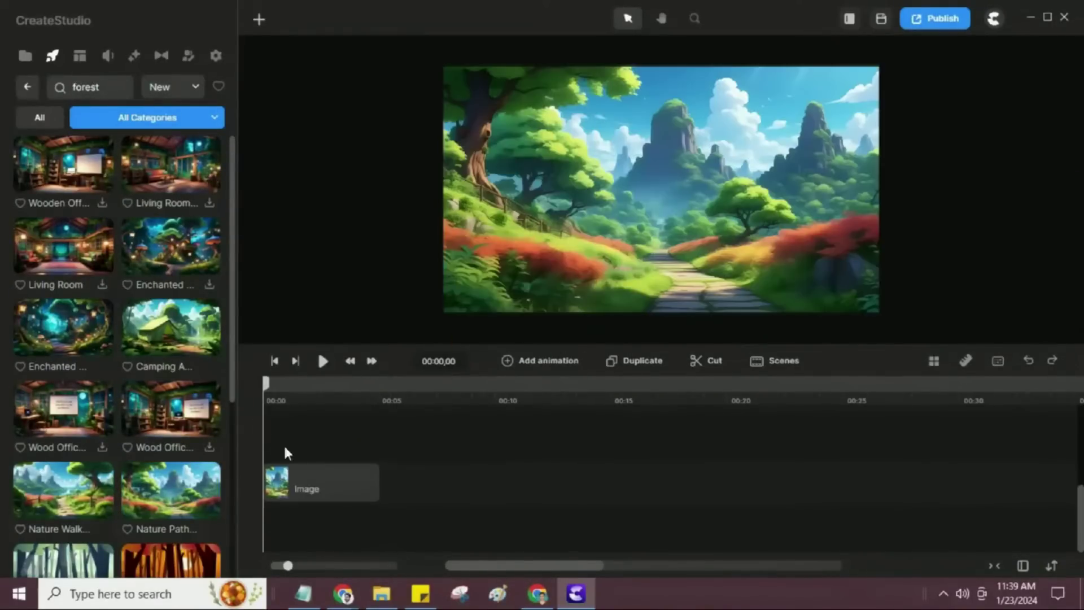
- Add the camping tent scene at about 00:13 and stretch both image clips to fit
click(294, 362)
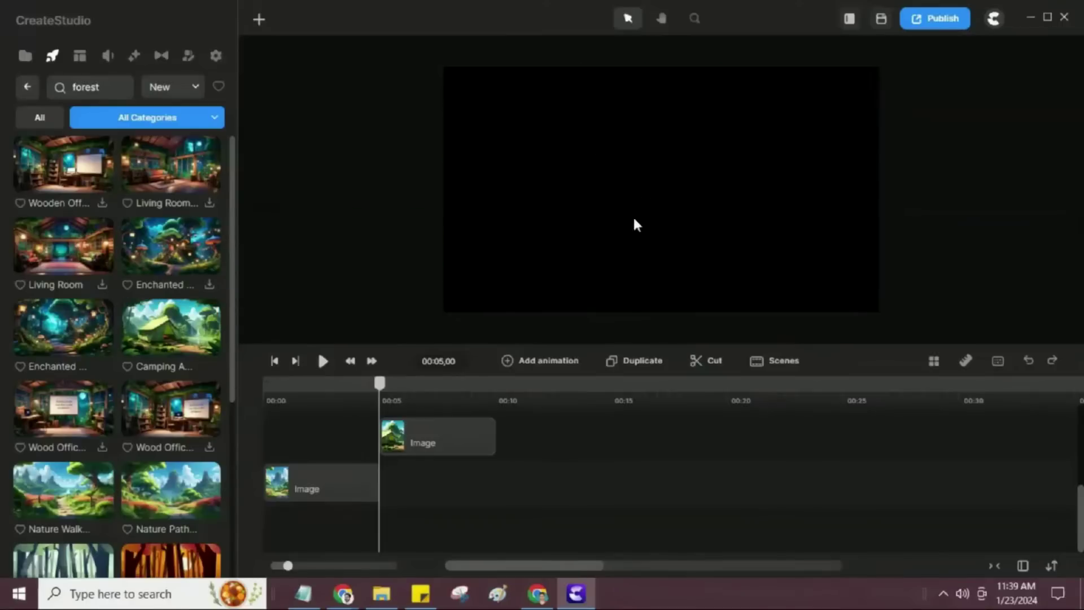
drag(165, 339, 612, 308)
drag(417, 435, 629, 434)
drag(381, 483, 566, 475)
click(713, 450)
drag(685, 434, 869, 434)
click(406, 450)
scroll(490, 492, up, 2)
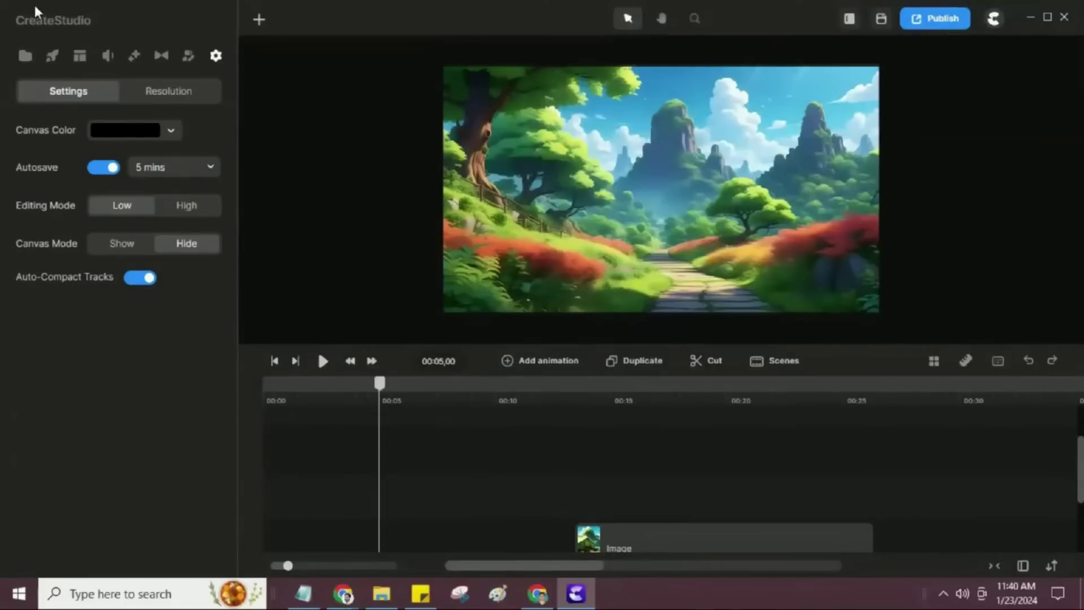
- Search Characters for 'lion' and drop the Lion into the forest scene
click(52, 58)
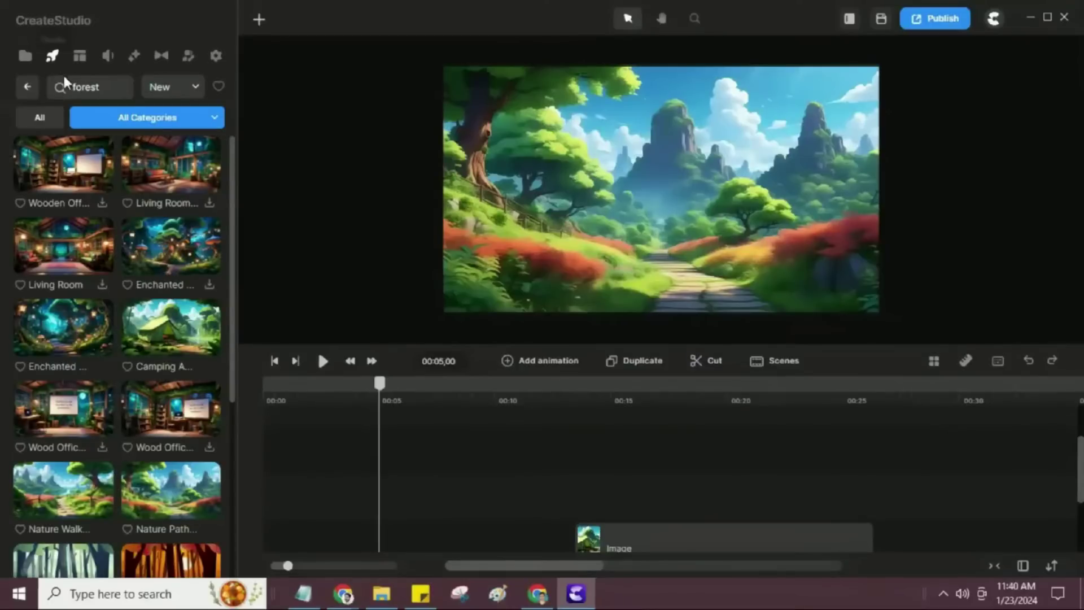
click(25, 87)
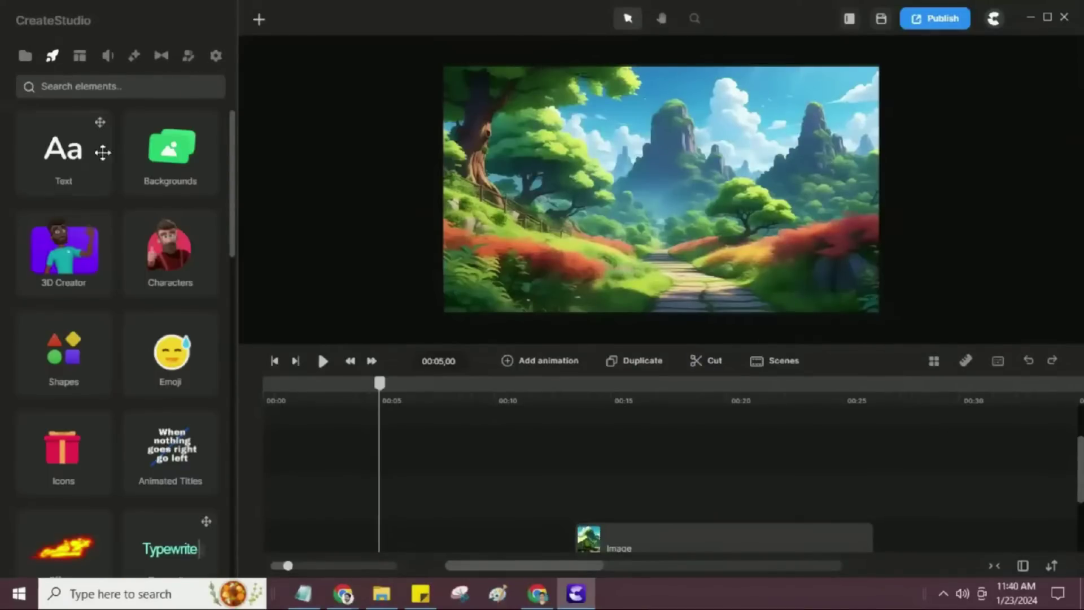
click(170, 250)
scroll(172, 248, down, 12)
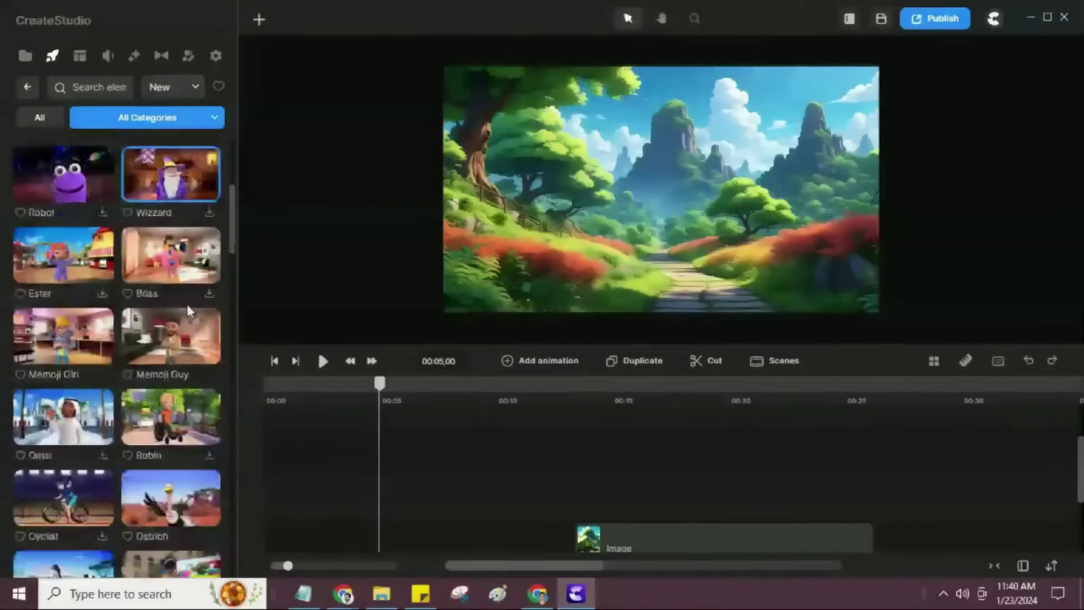
scroll(195, 299, down, 10)
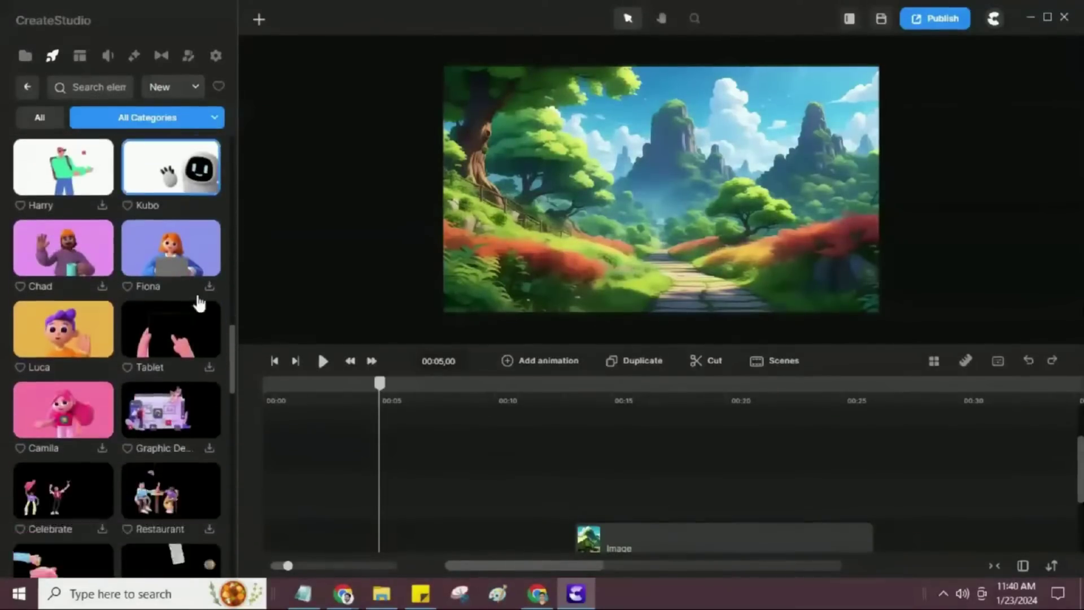
scroll(196, 283, up, 4)
scroll(194, 277, up, 4)
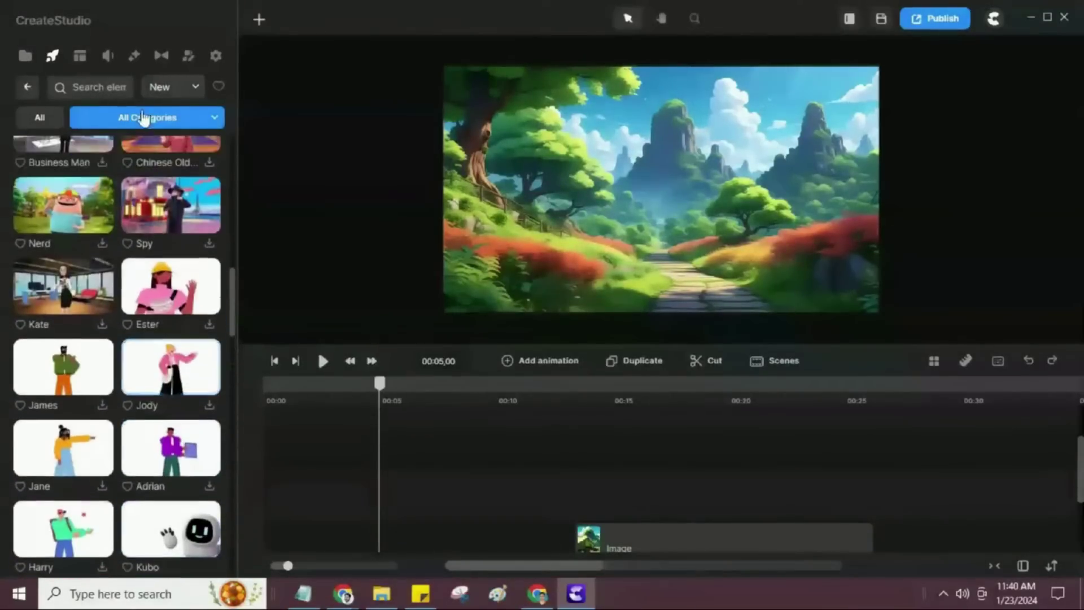
click(96, 87)
text(lion)
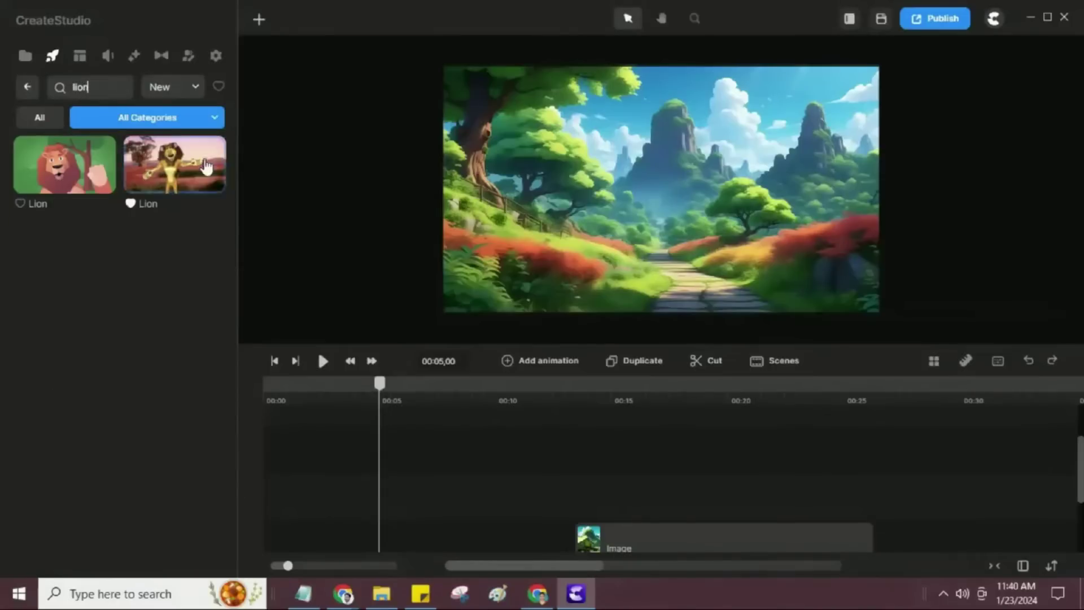
drag(178, 176, 643, 129)
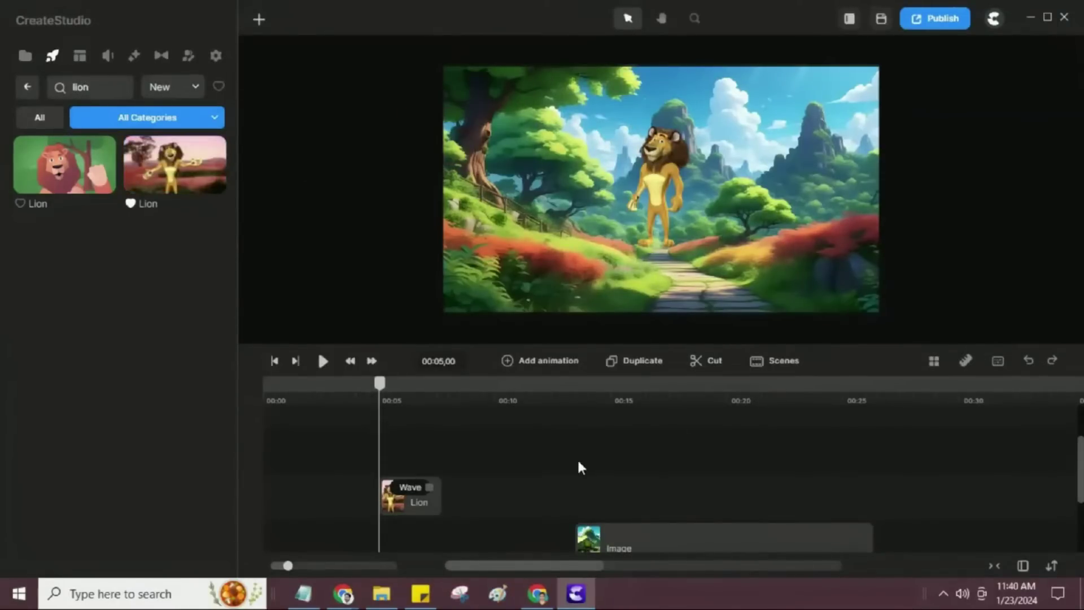
scroll(581, 468, down, 2)
scroll(438, 476, up, 2)
- Set the lion to Close Up And Wave, enlarge it on the path, start clip at 00:00
click(432, 499)
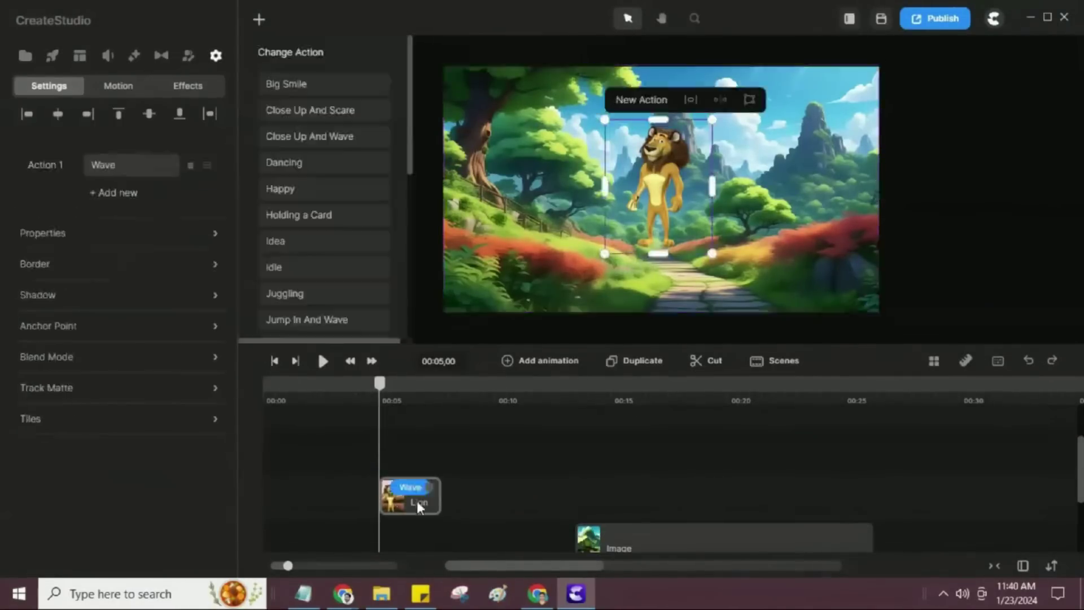
drag(628, 167, 760, 220)
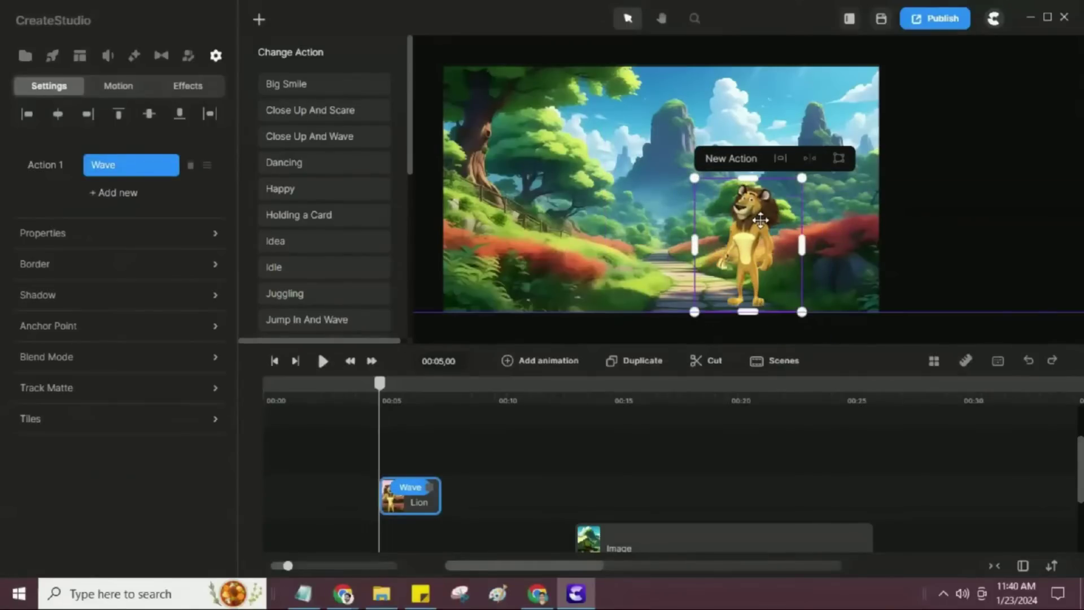
click(334, 141)
click(446, 446)
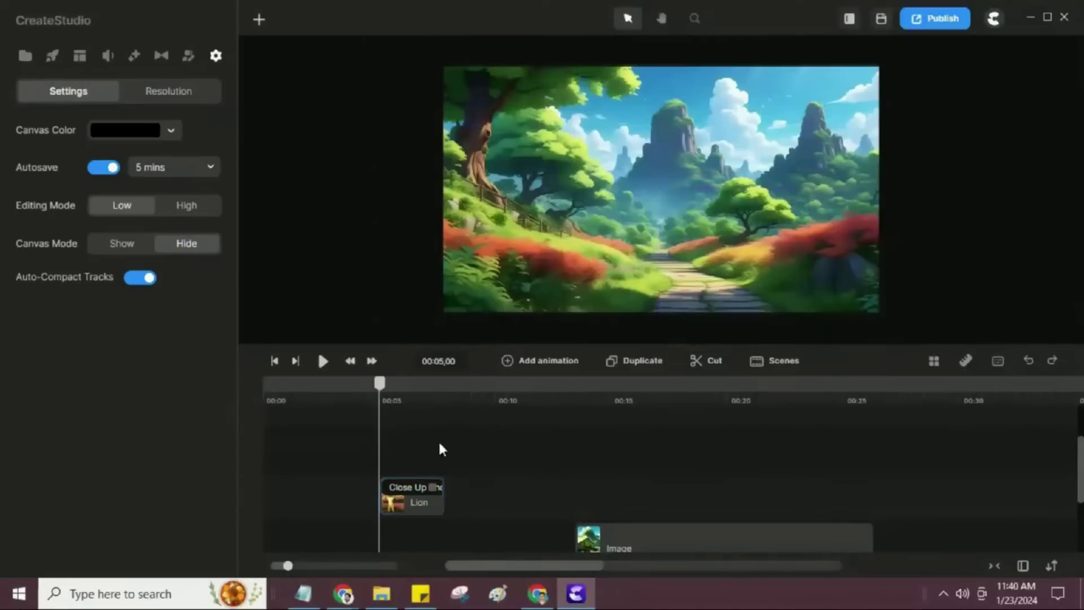
drag(454, 484, 492, 484)
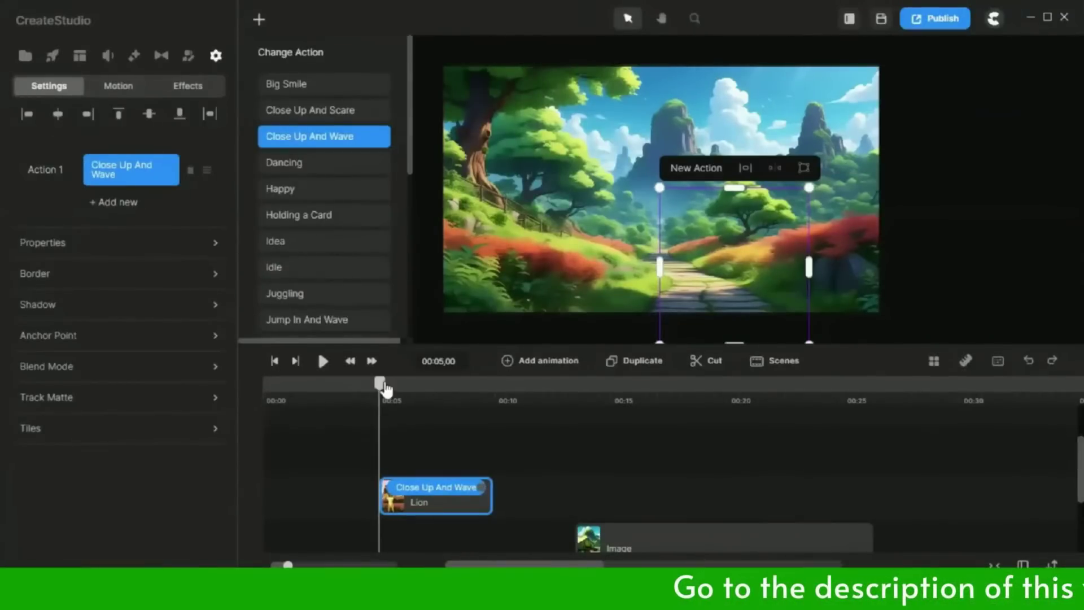
drag(379, 383, 427, 384)
drag(769, 270, 765, 254)
drag(783, 177, 792, 161)
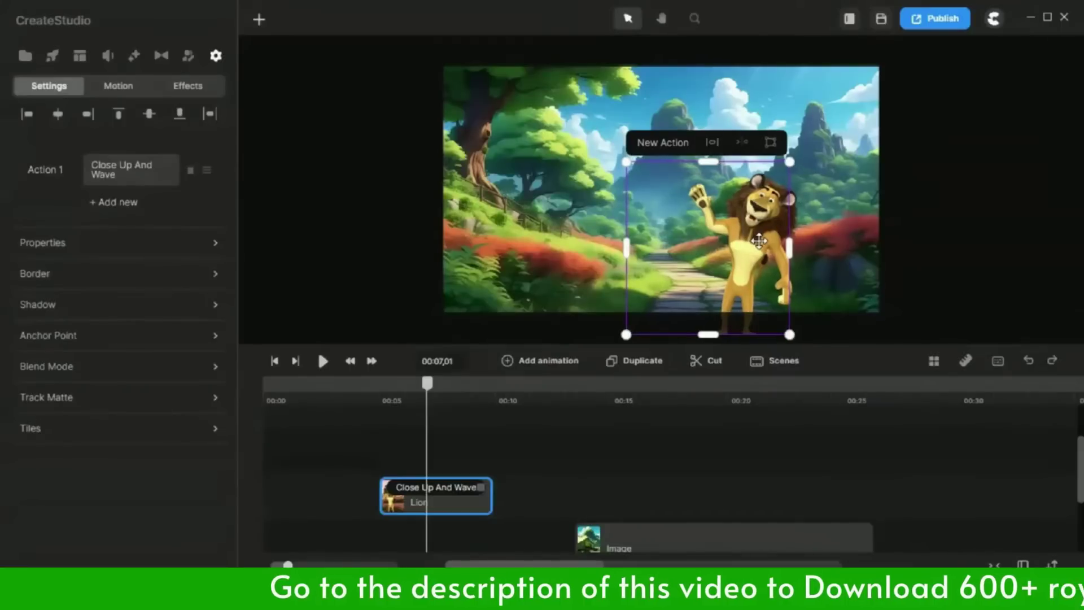
click(424, 524)
drag(438, 497, 323, 496)
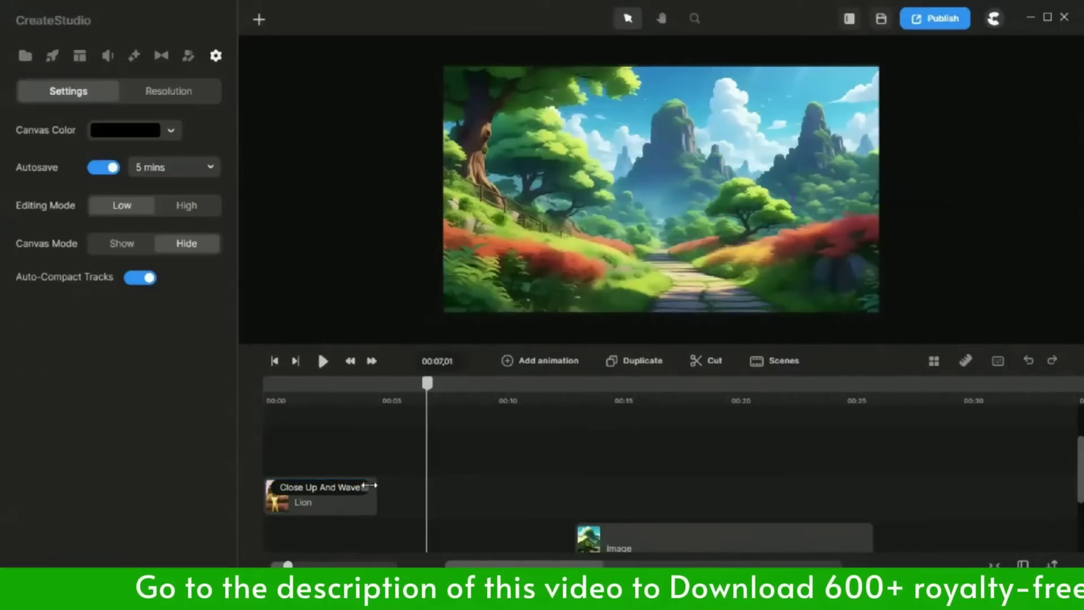
- Add Talking as the lion's second action and Idle as its third
click(335, 500)
click(116, 202)
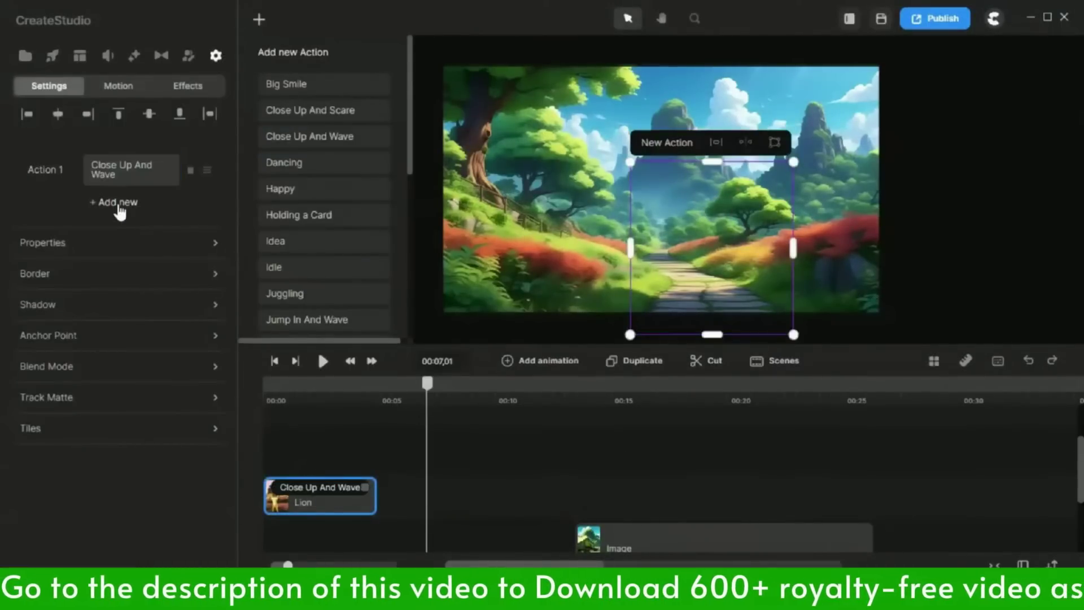
scroll(339, 246, down, 6)
click(285, 159)
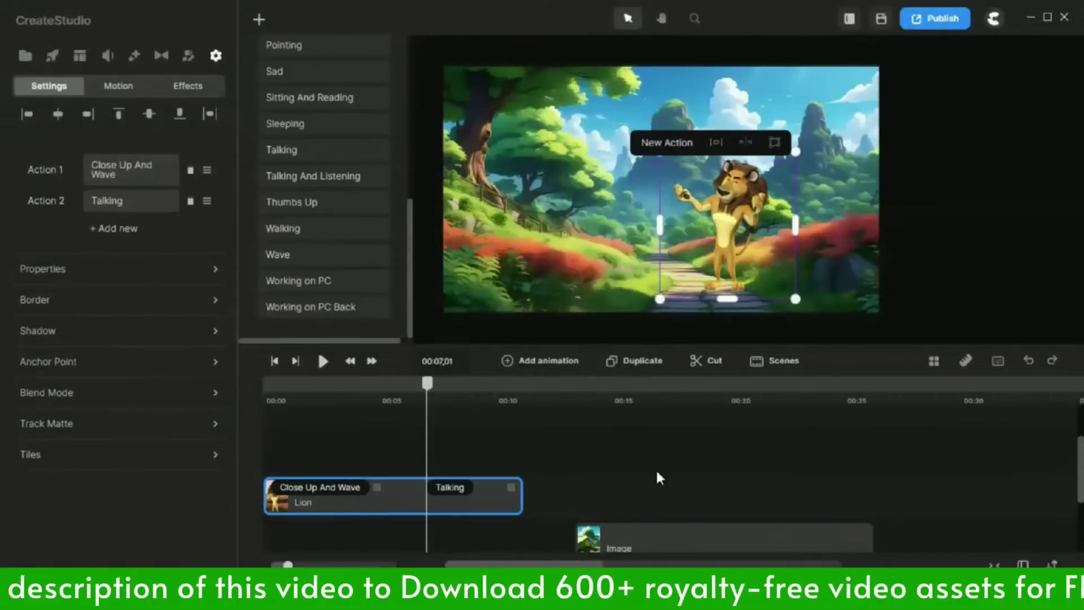
click(587, 437)
click(443, 497)
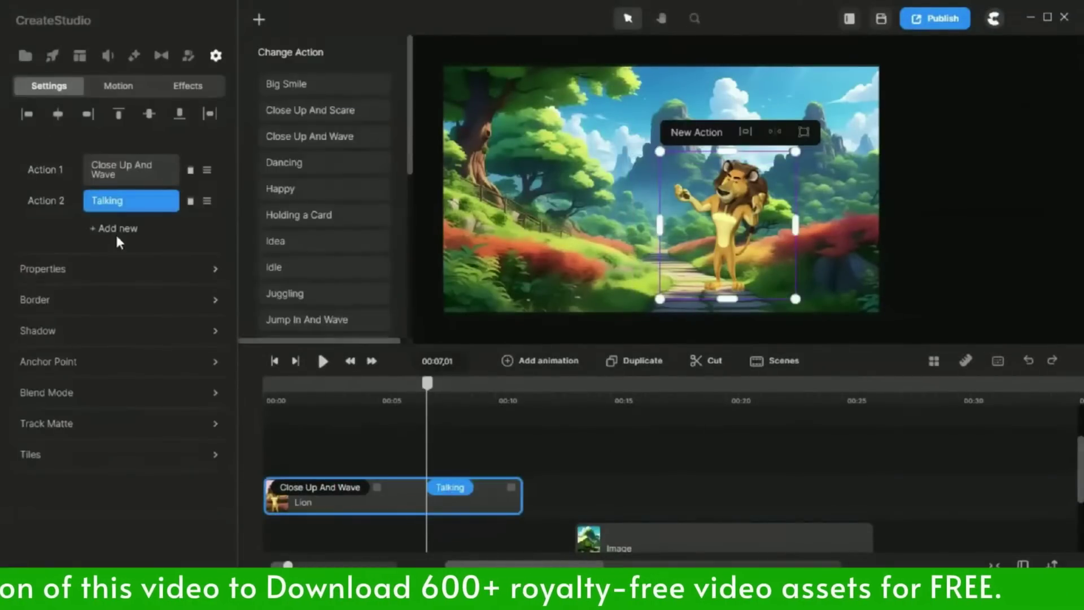
click(115, 232)
scroll(297, 232, down, 3)
click(298, 109)
click(631, 477)
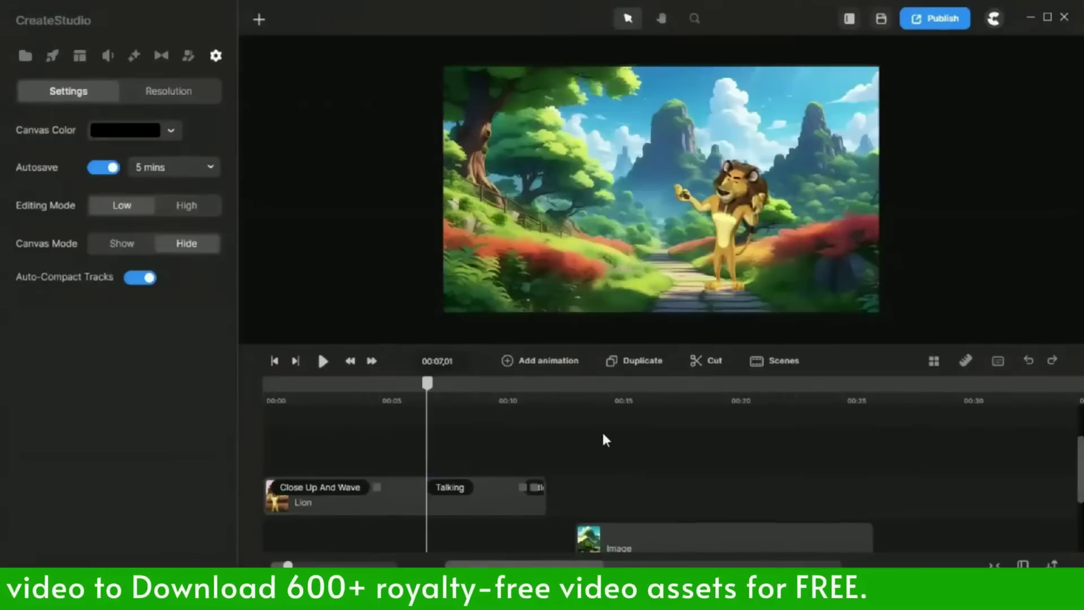
- Lengthen the end of the lion clip on the timeline
scroll(675, 401, up, 3)
scroll(675, 402, up, 2)
scroll(674, 401, right, 5)
drag(559, 484, 819, 481)
click(704, 481)
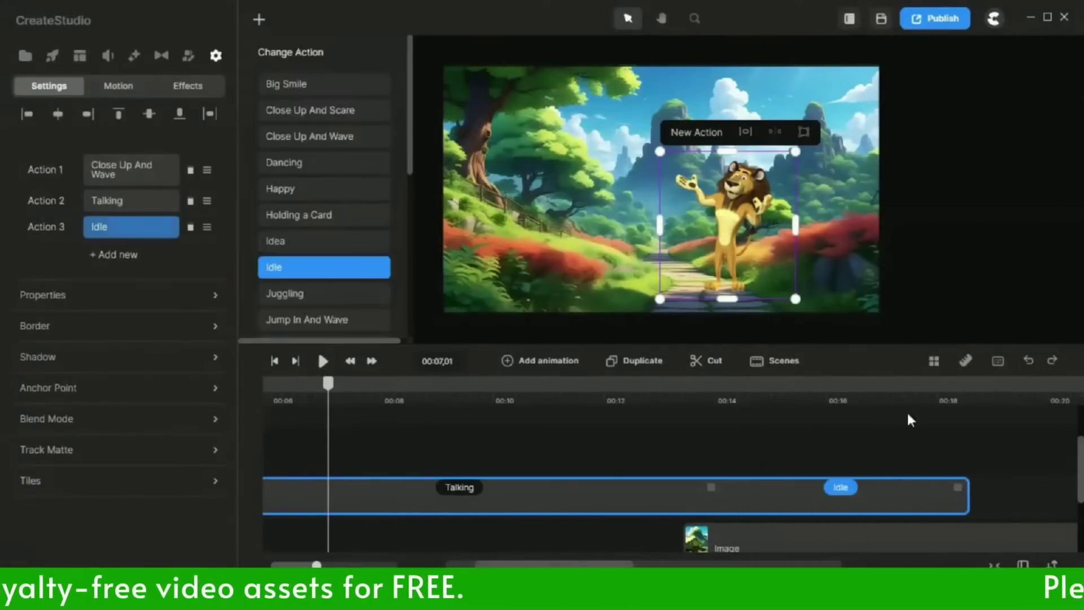
scroll(895, 402, down, 5)
click(542, 455)
drag(695, 564, 448, 564)
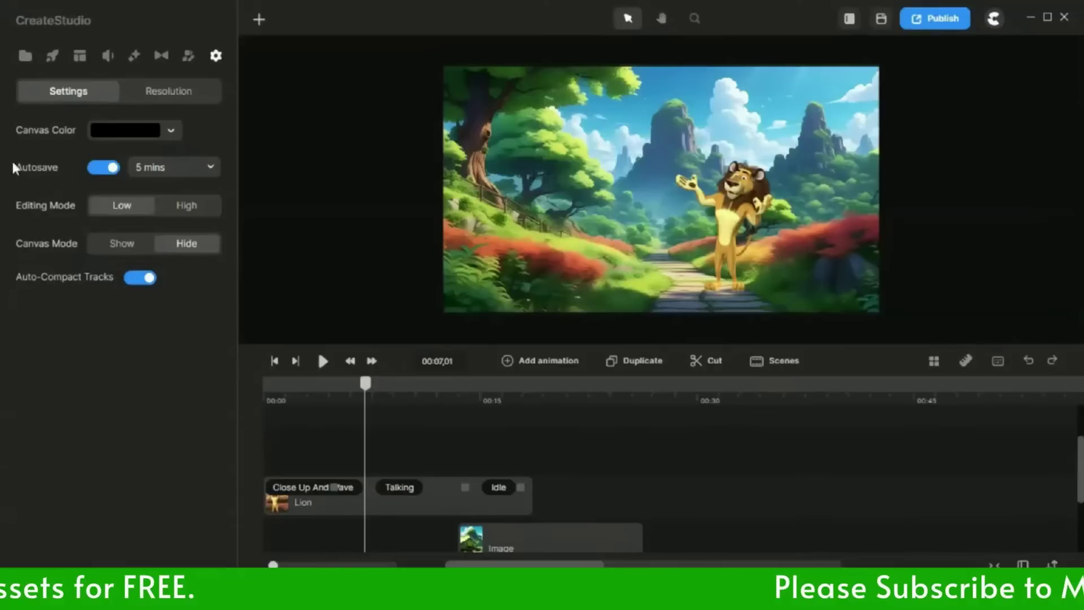
- Add the welcome voice clip, then the I am clip right after it
click(26, 56)
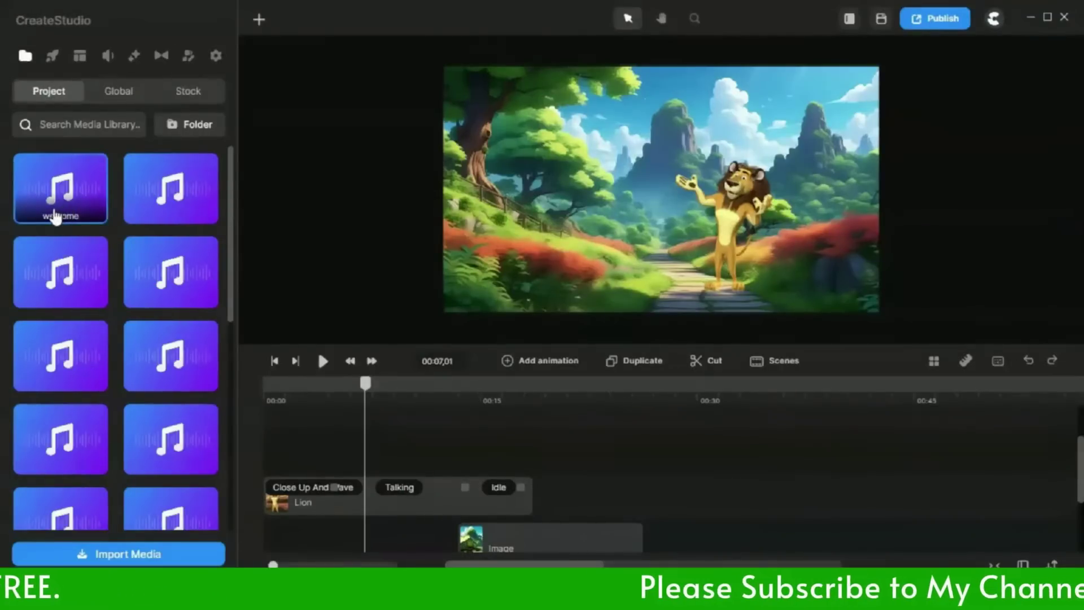
drag(54, 212, 384, 449)
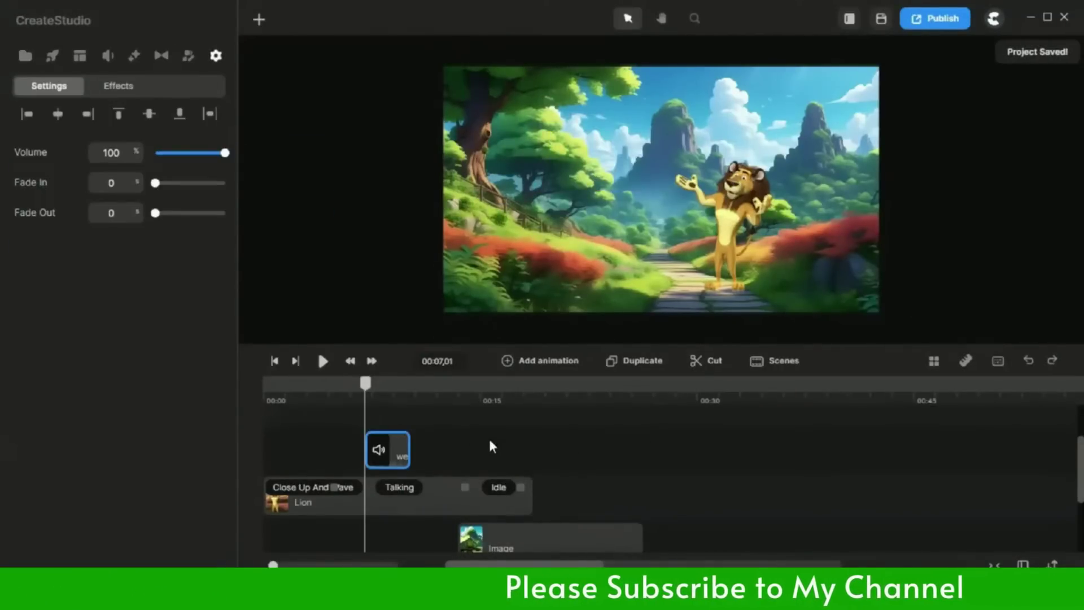
click(508, 440)
click(25, 57)
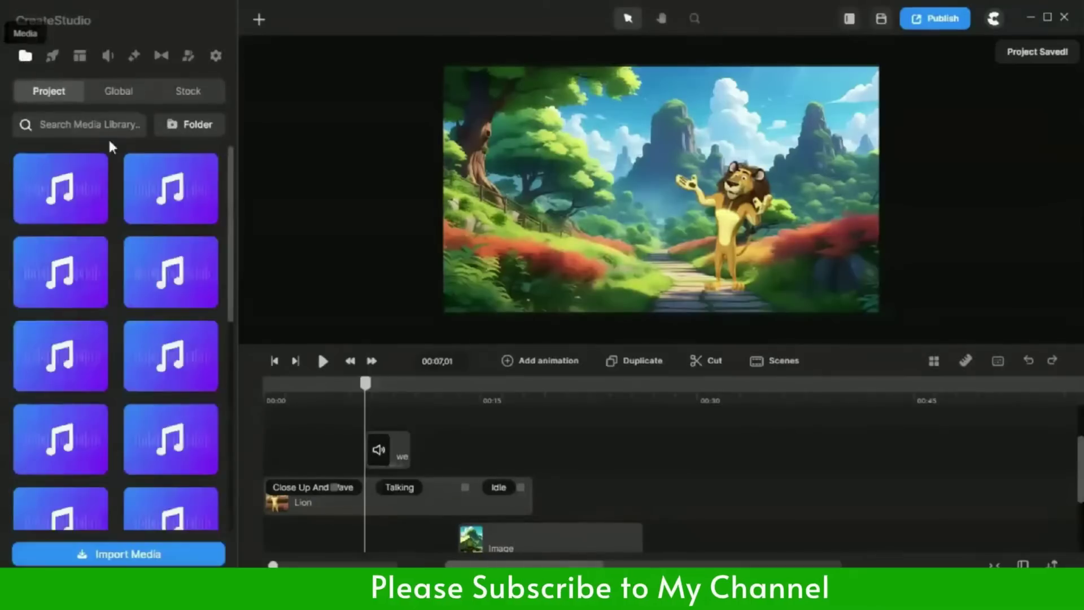
drag(166, 197, 739, 163)
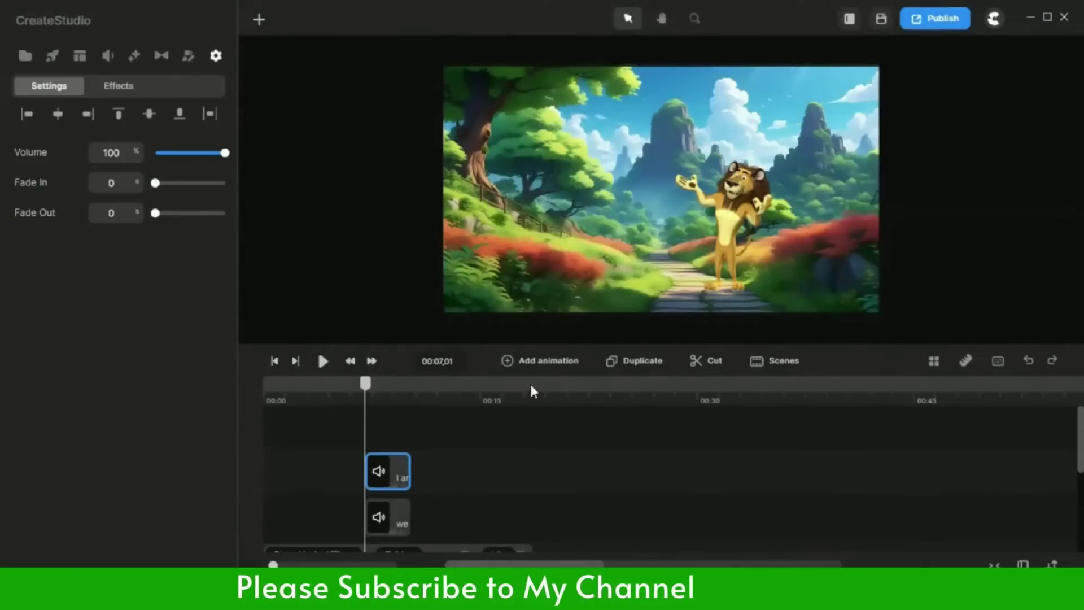
drag(402, 472, 425, 517)
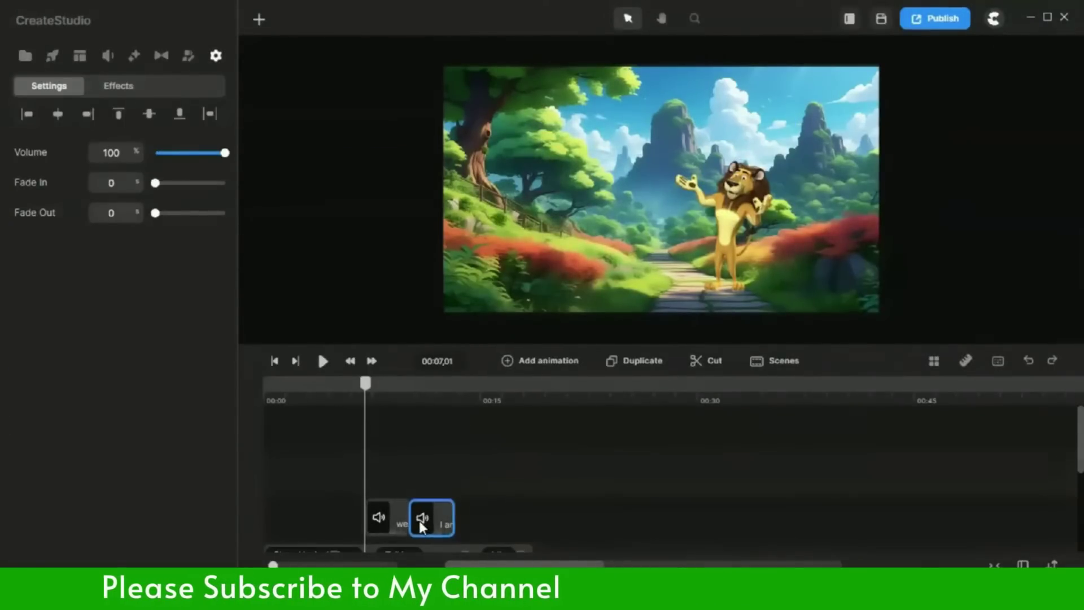
click(295, 361)
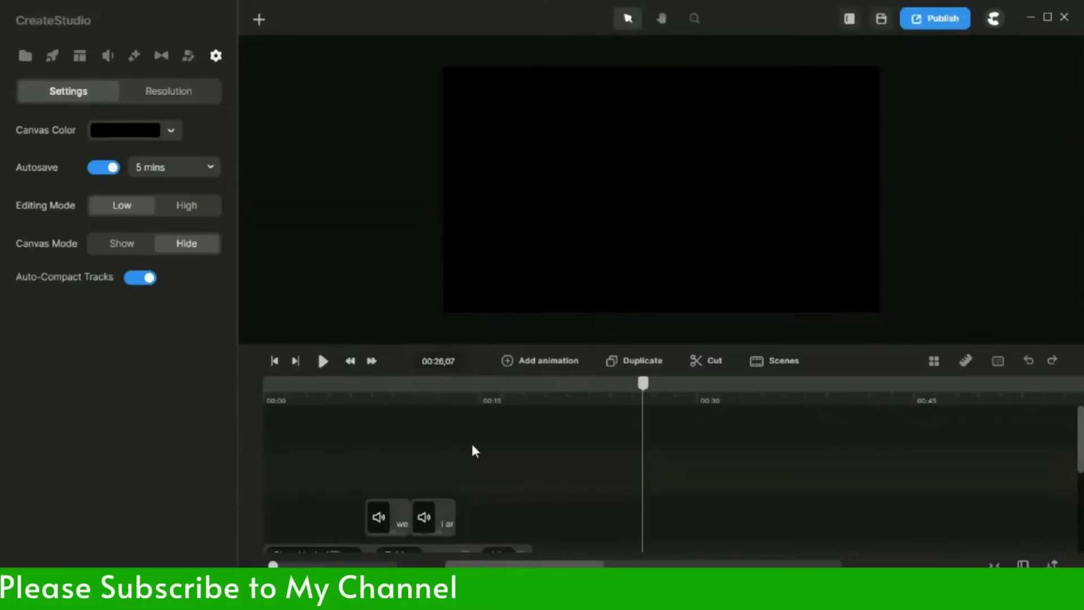
- Add the today voice clip after I am at about 00:13, then select all three
click(460, 395)
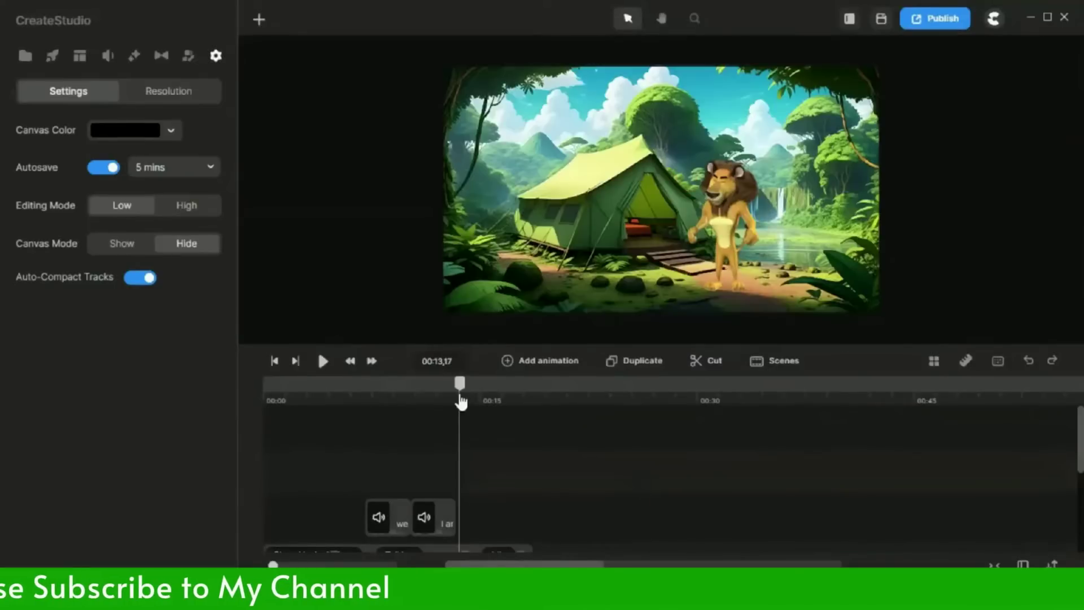
click(25, 55)
drag(80, 286, 734, 181)
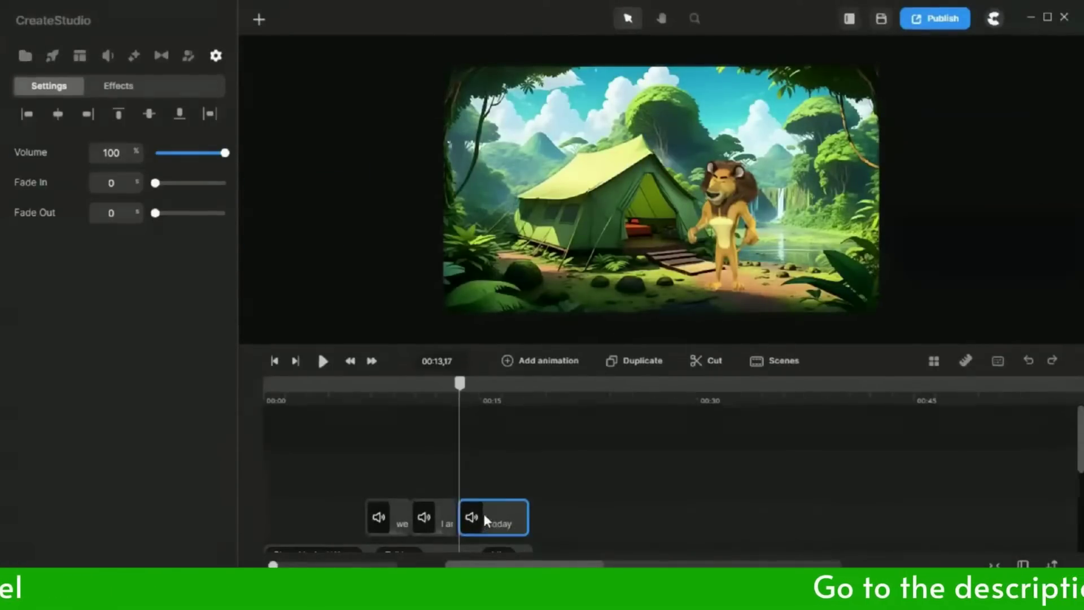
click(501, 493)
click(486, 508)
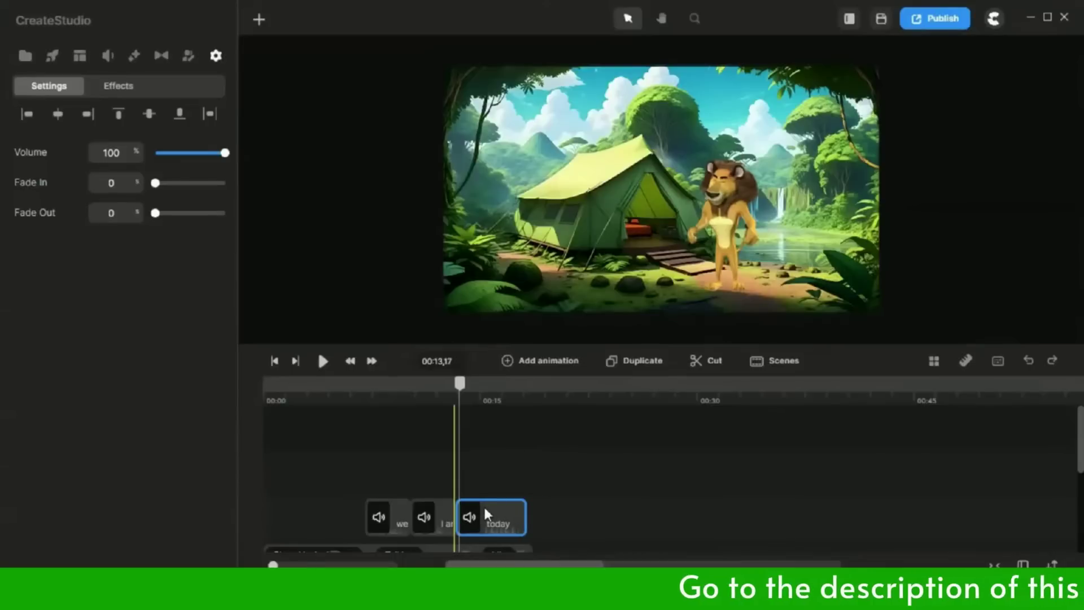
click(440, 472)
drag(350, 484, 529, 526)
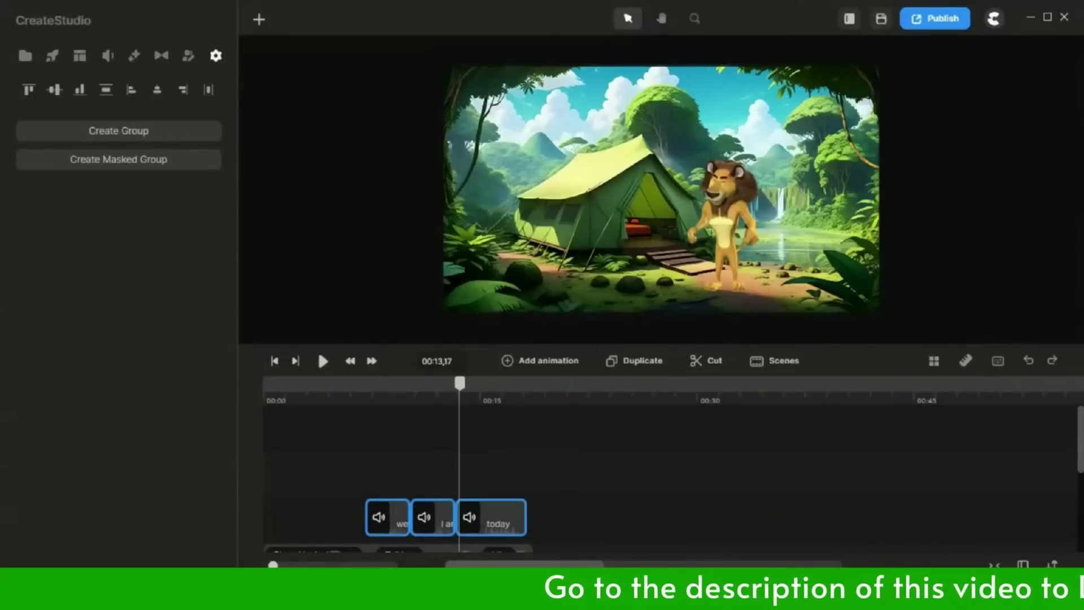
scroll(532, 399, up, 3)
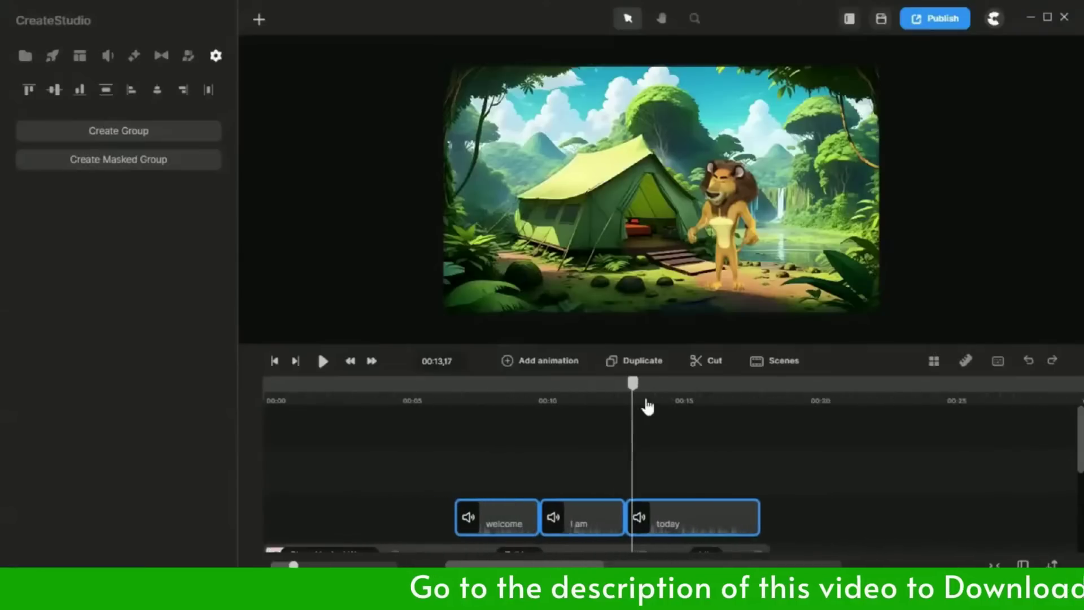
scroll(493, 444, down, 1)
- Inspect the lion clip's options and action list around the first five seconds
click(275, 362)
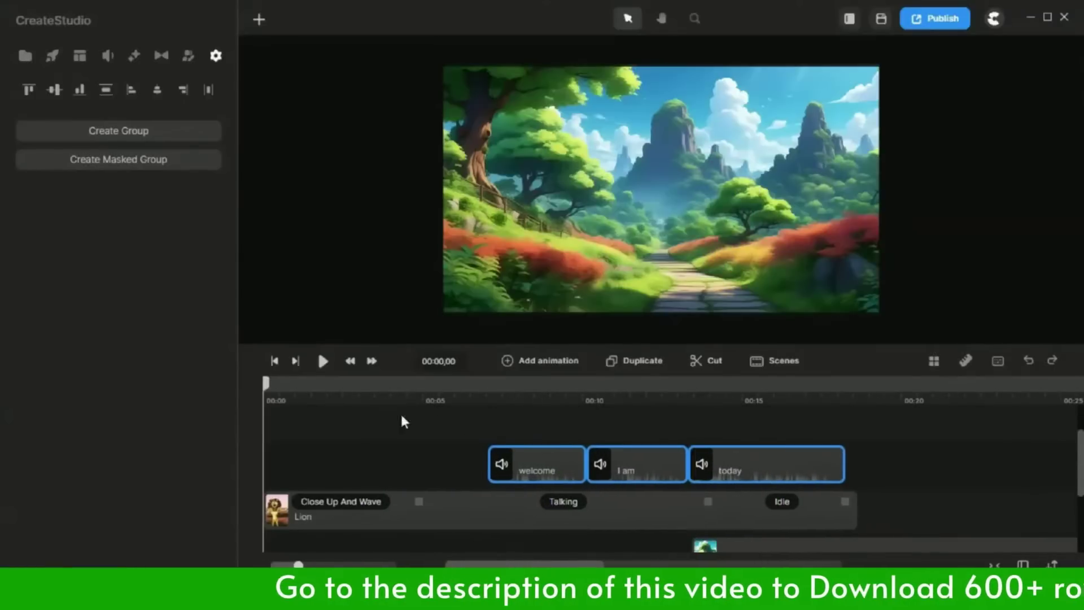
click(394, 422)
click(425, 384)
right_click(361, 502)
click(398, 488)
click(341, 501)
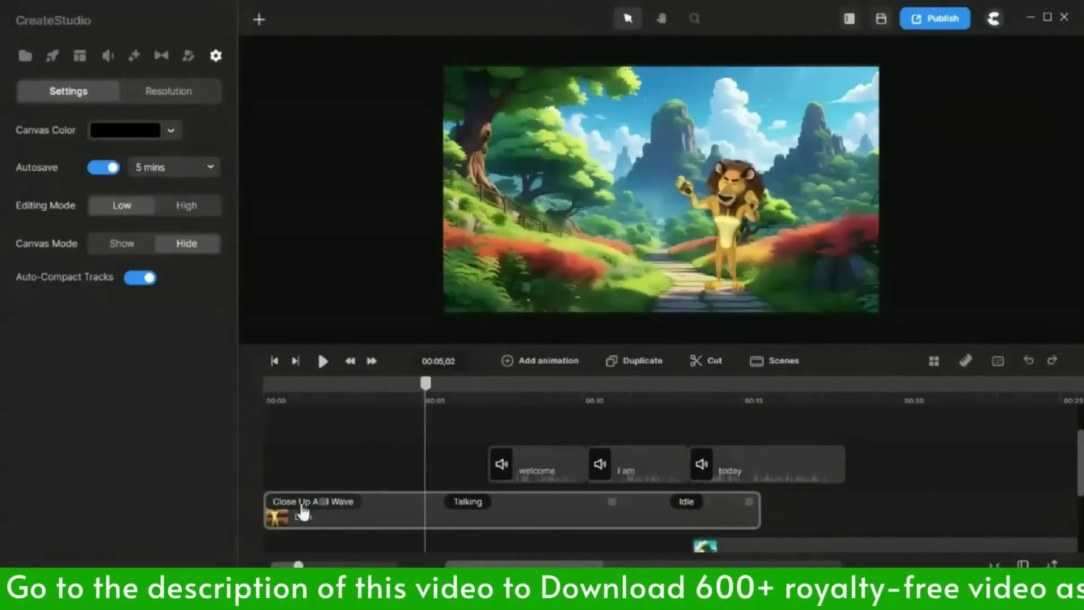
scroll(387, 394, up, 3)
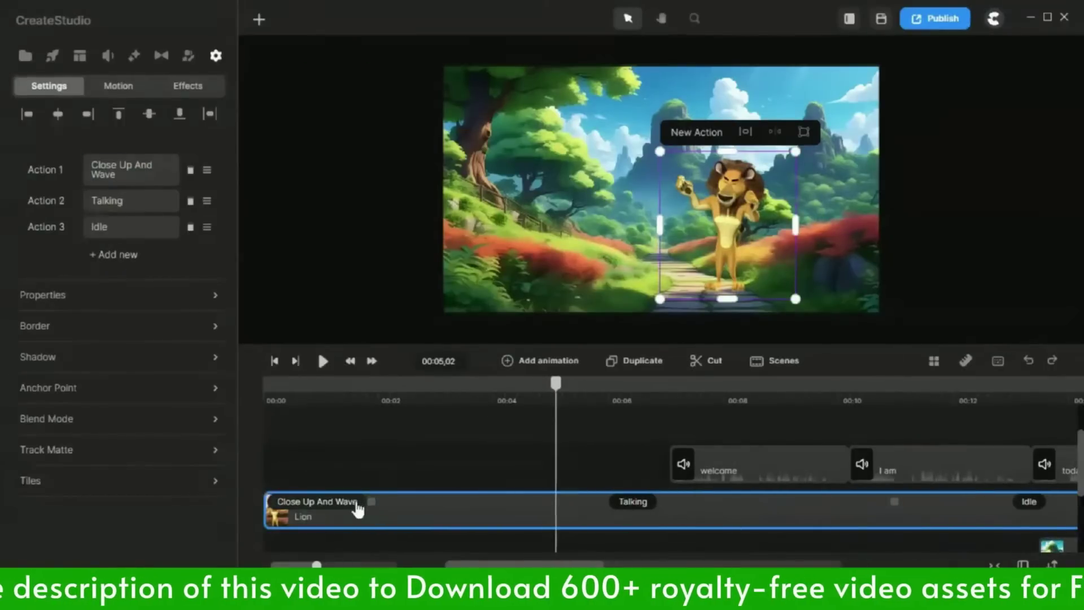
click(293, 429)
click(275, 361)
scroll(791, 404, down, 3)
- Preview the intro, then shift the welcome, I am and today clips slightly later
drag(590, 410, 579, 481)
click(255, 364)
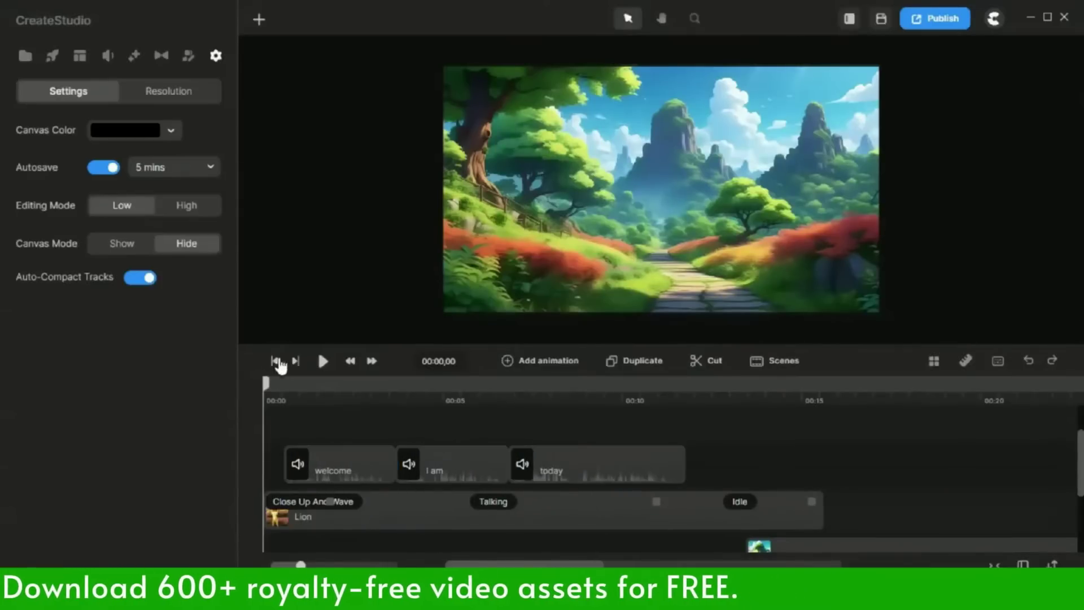
click(323, 361)
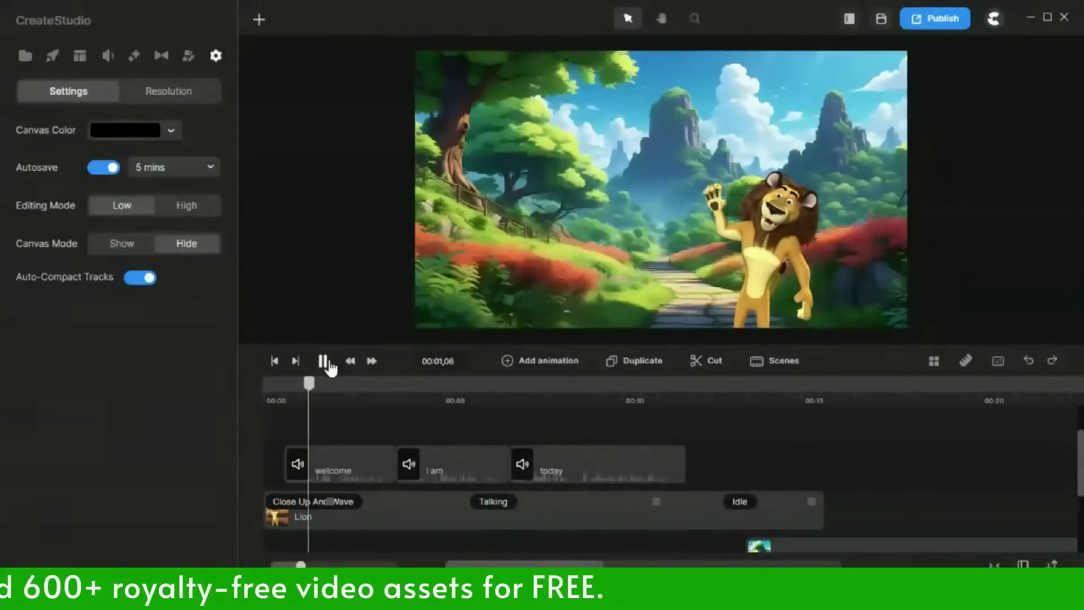
click(327, 363)
mouse_move(308, 386)
mouse_down()
mouse_move(280, 385)
mouse_move(300, 396)
mouse_up()
key(Left)
key(Left)
key(Left)
key(Left)
key(Left)
key(Left)
key(Left)
key(Left)
key(Left)
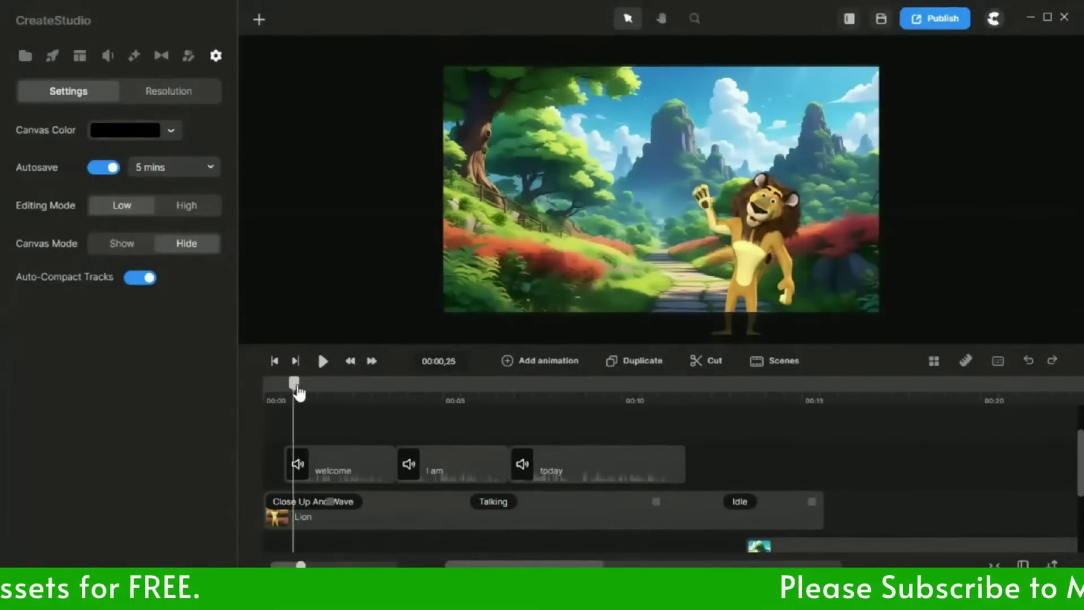
drag(317, 427, 534, 471)
drag(452, 465, 457, 465)
click(721, 466)
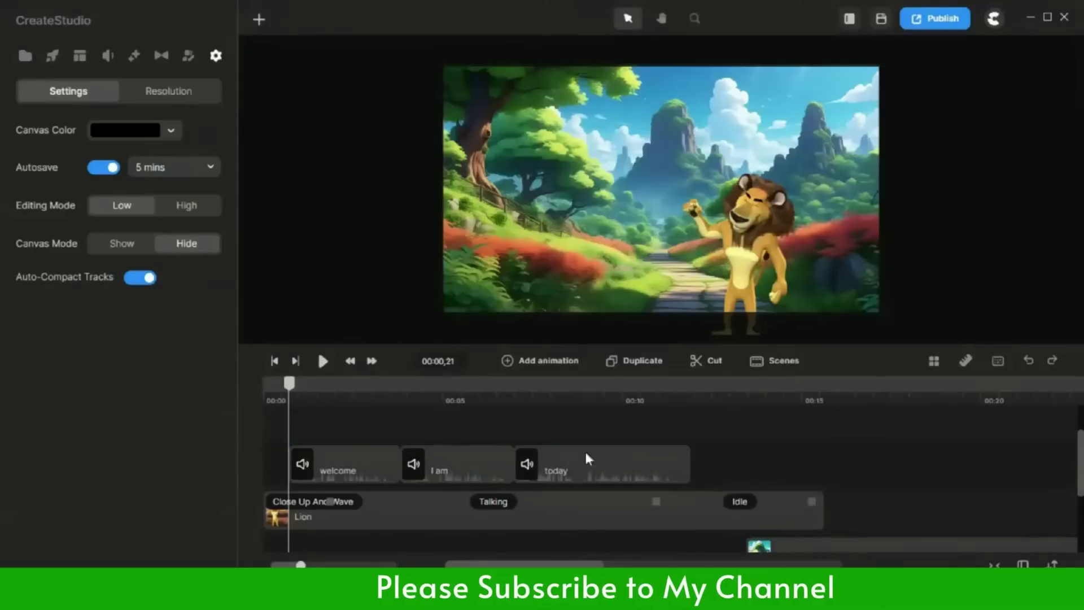
- Enlarge the timeline, shorten the first image clip, and move the second one earlier
scroll(901, 489, down, 2)
scroll(897, 536, up, 2)
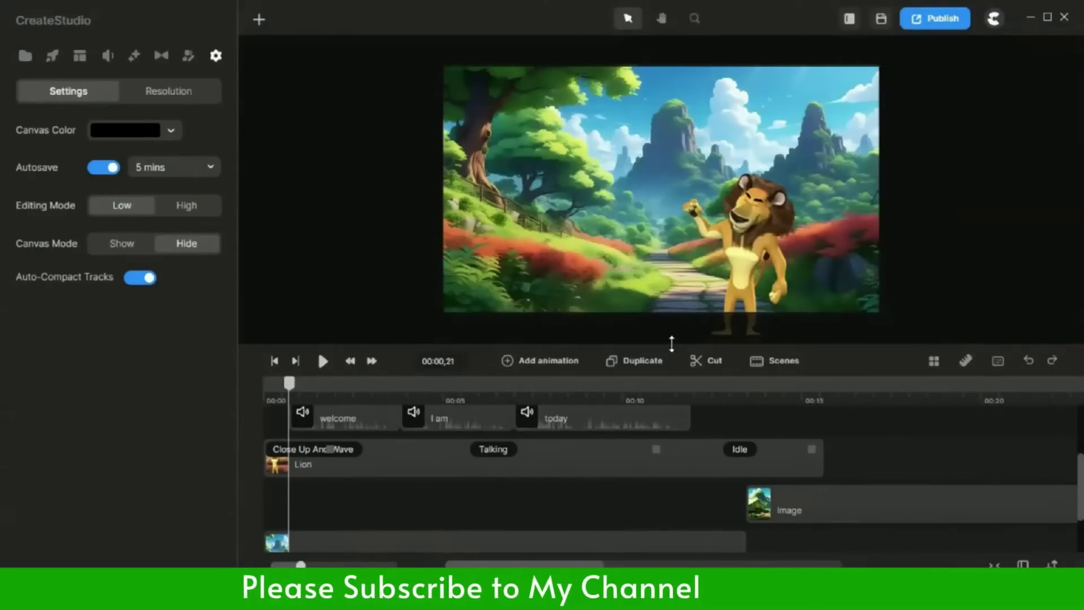
drag(670, 343, 671, 208)
drag(743, 483, 537, 465)
drag(791, 447, 615, 439)
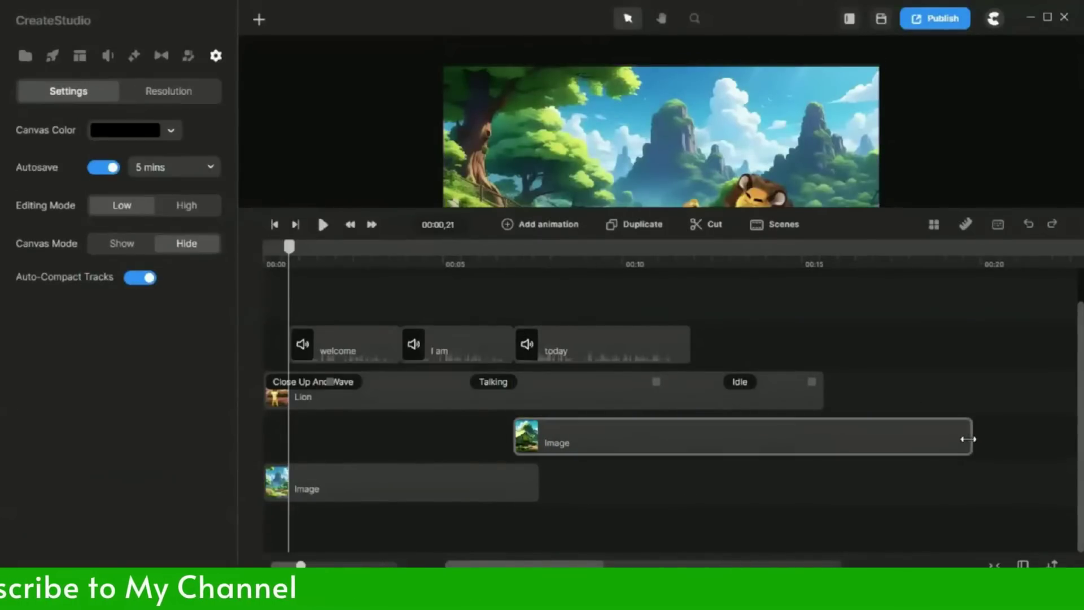
drag(969, 438, 896, 438)
click(722, 525)
- Trim the lion clip and second image clip to end together around 00:13
drag(655, 380, 666, 376)
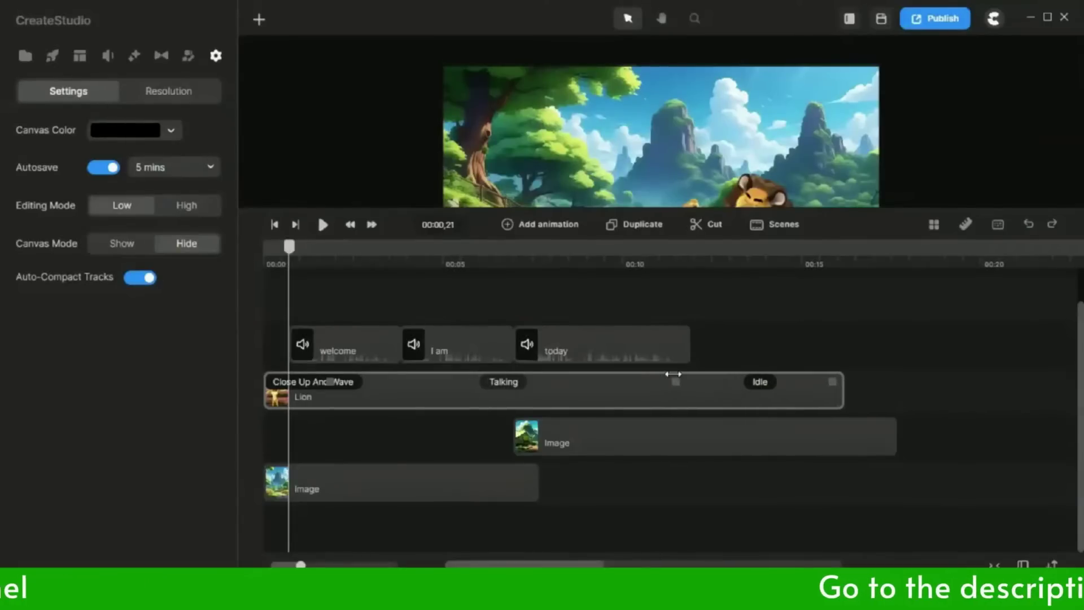
click(672, 374)
click(669, 360)
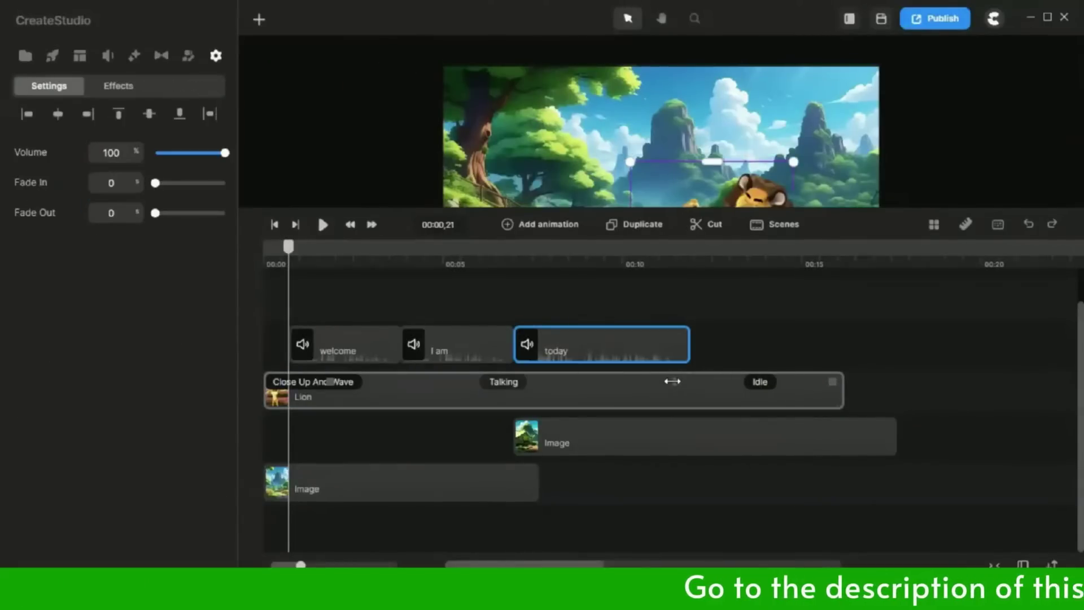
click(728, 330)
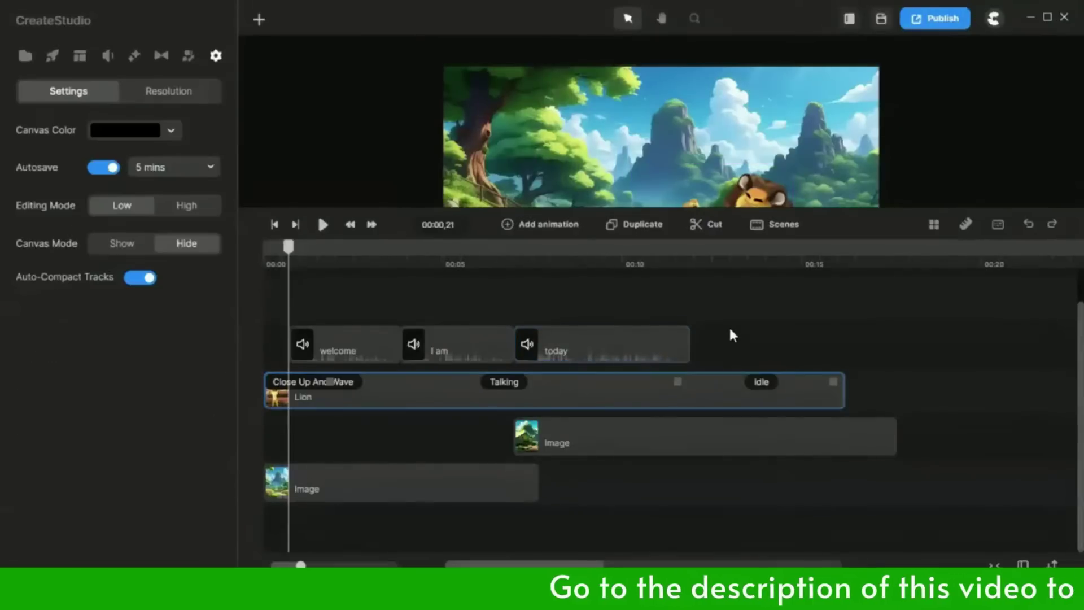
drag(842, 381, 752, 382)
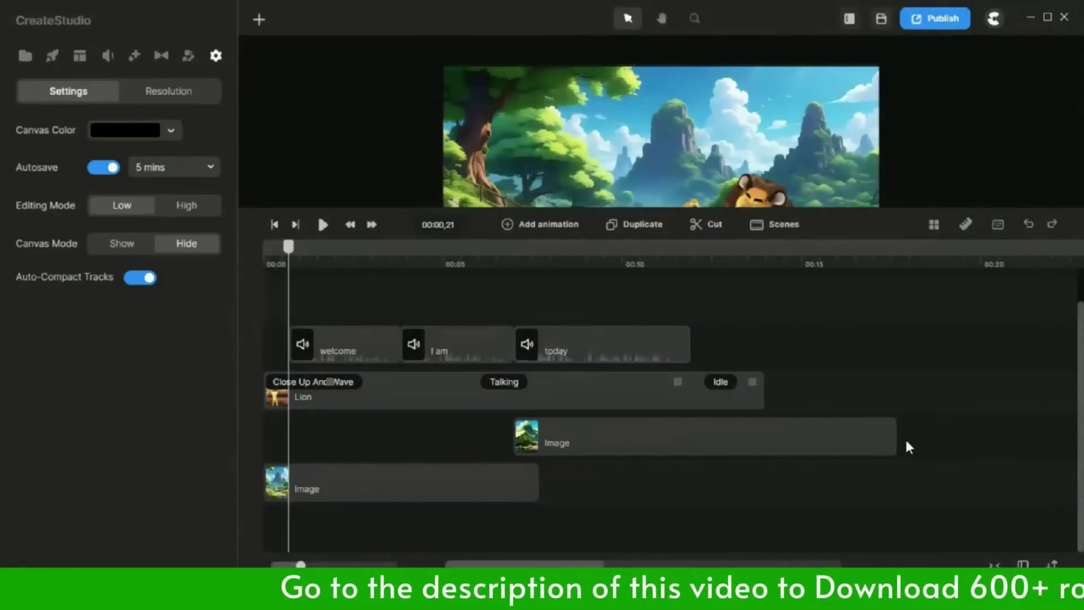
drag(895, 439, 763, 437)
click(825, 357)
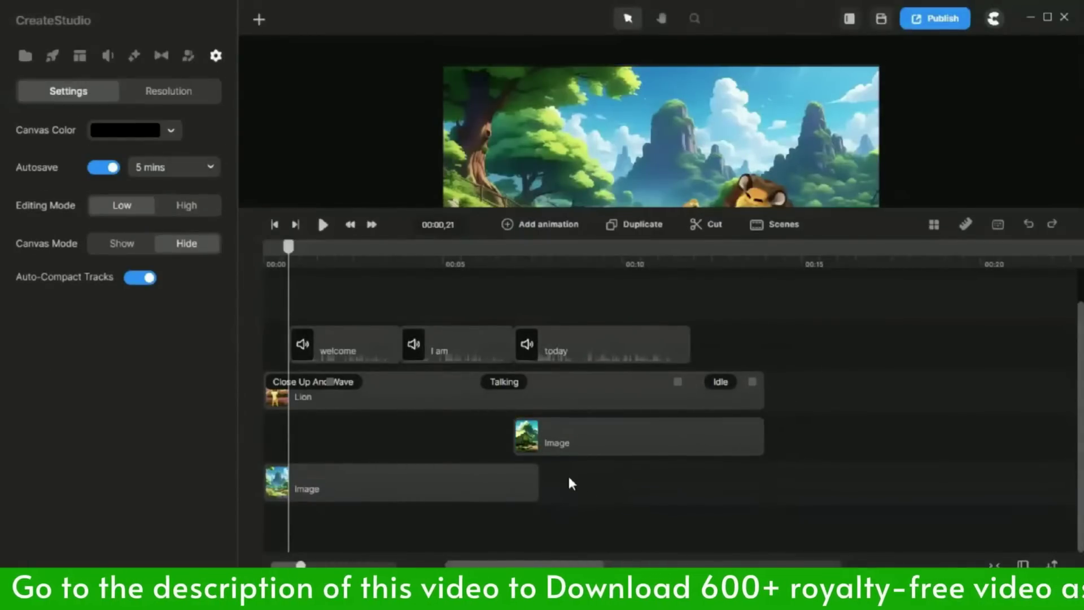
drag(288, 248, 446, 291)
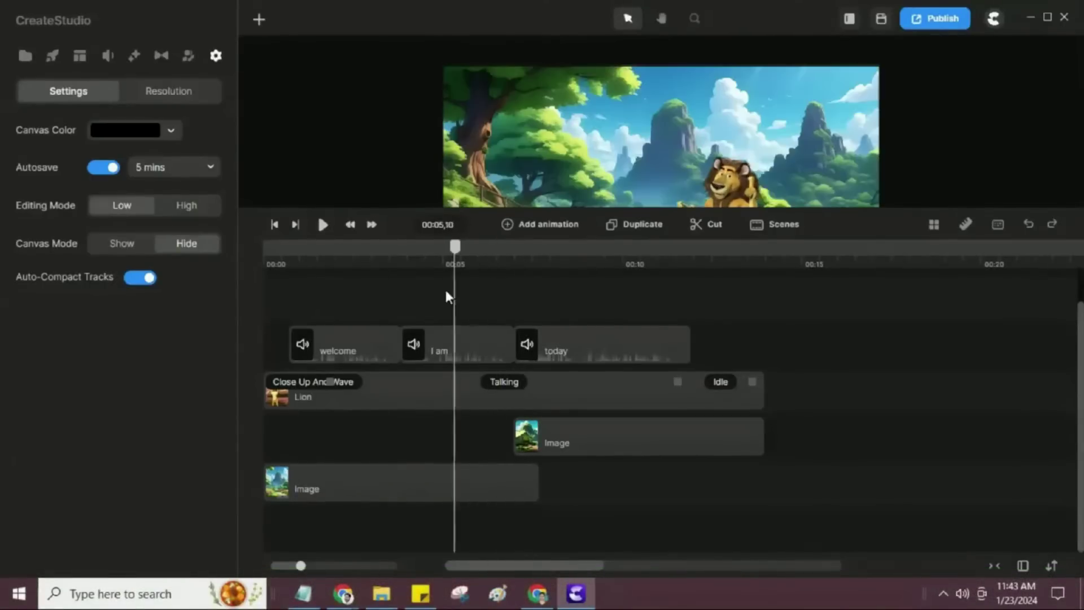
- Apply the Color Disolve transition to the tent-scene background image clip
click(530, 461)
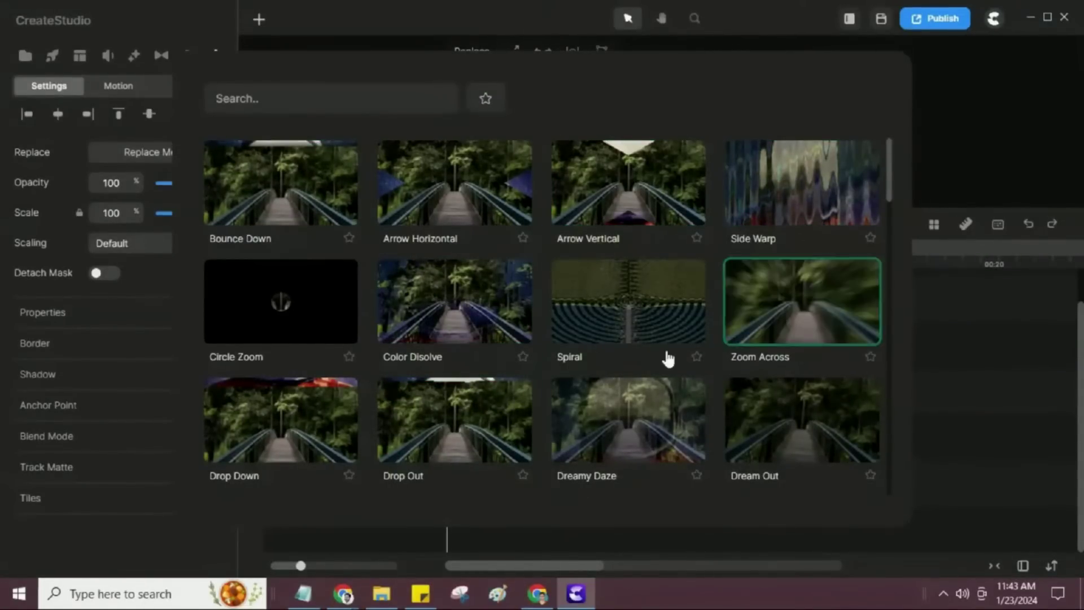
click(459, 326)
click(674, 517)
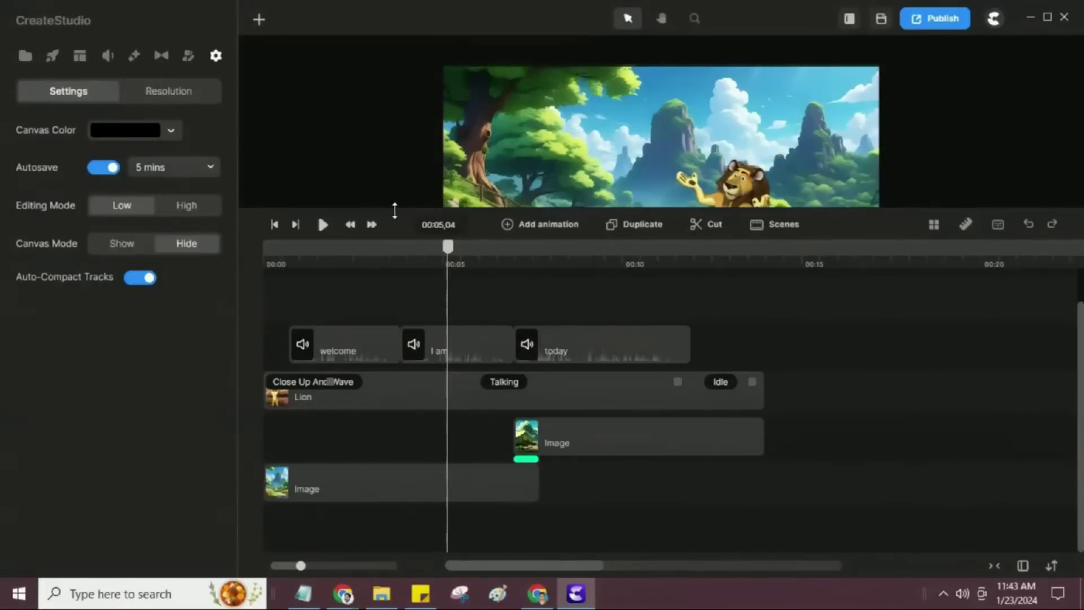
- Enlarge the preview area and play the video from the start
drag(394, 210, 412, 427)
scroll(337, 455, down, 1)
click(323, 358)
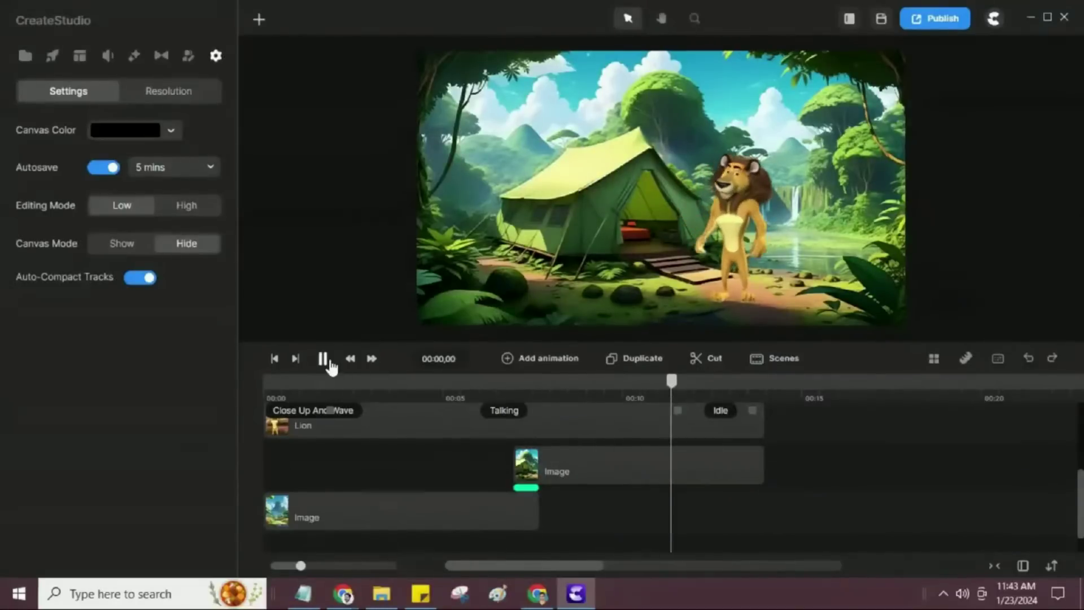
- Replay the video from the beginning and pause it on the forest scene
click(332, 361)
click(276, 359)
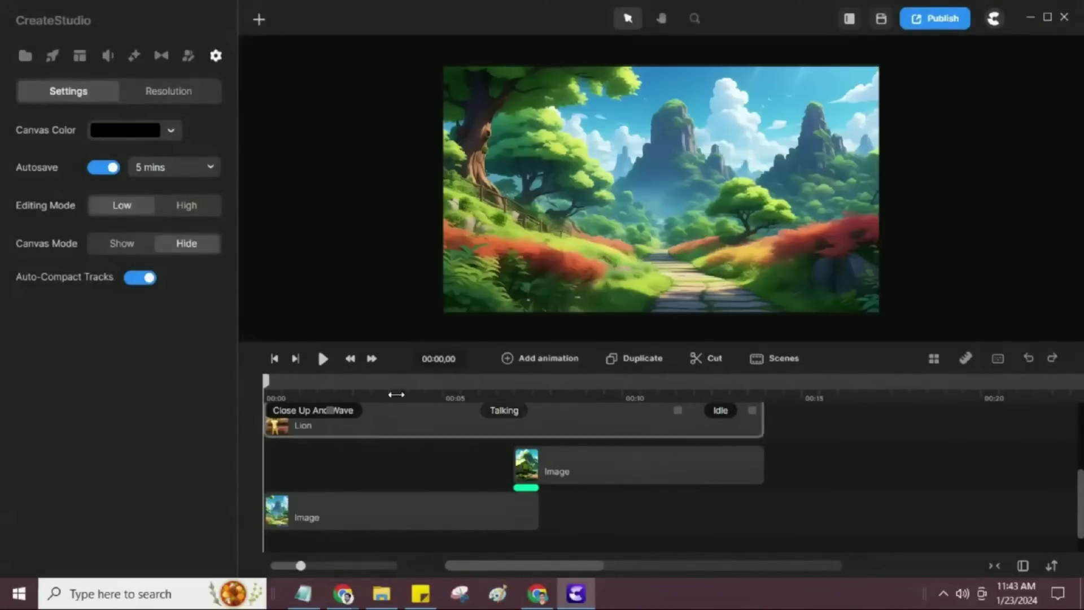
click(324, 359)
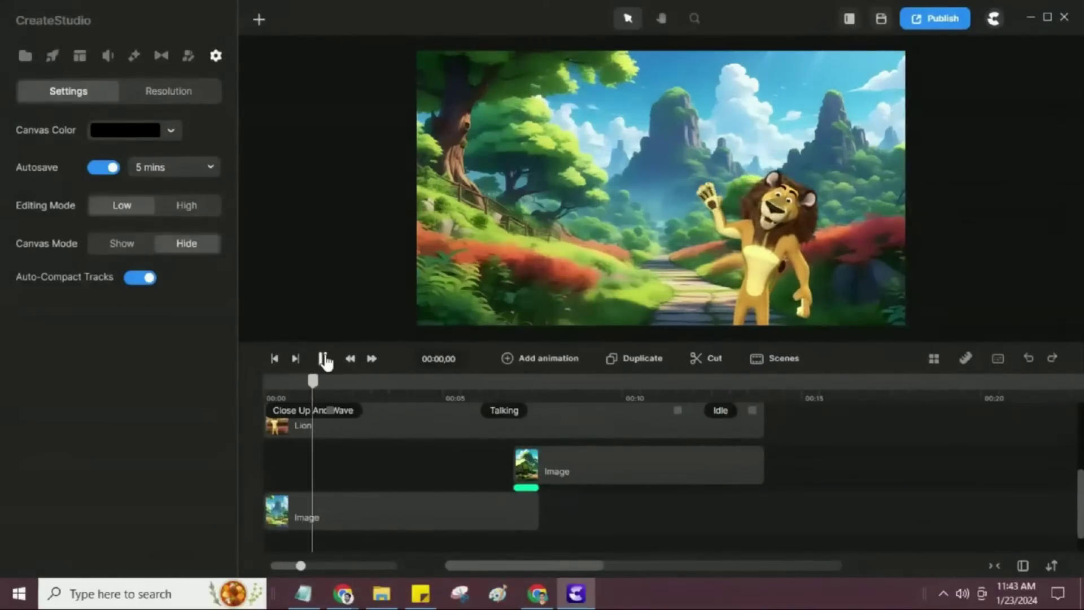
click(323, 360)
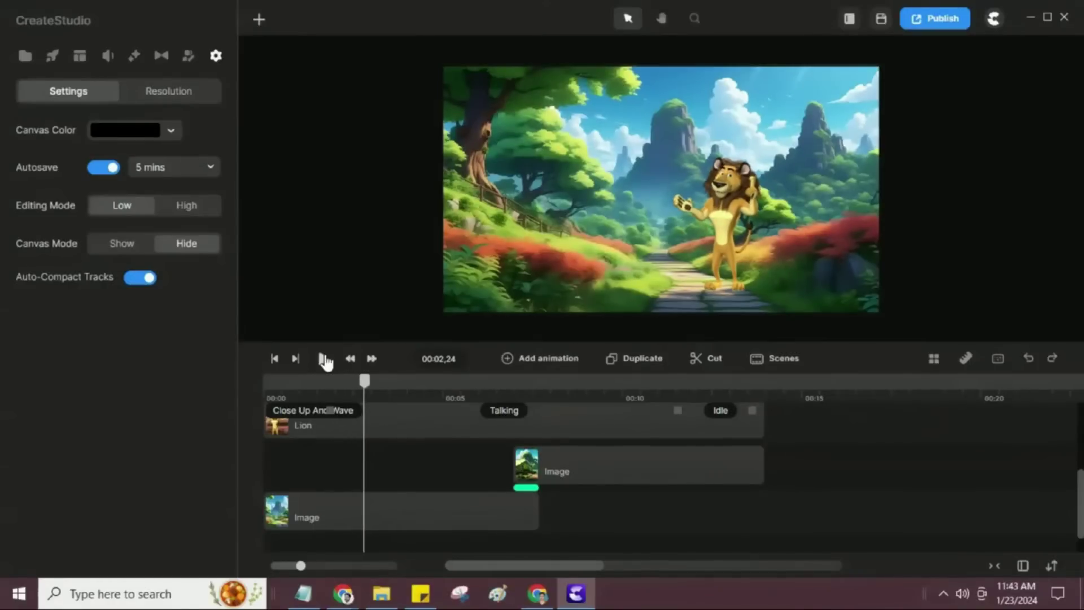
- Enlarge the Talking lion up and to the right on the canvas
scroll(399, 460, up, 1)
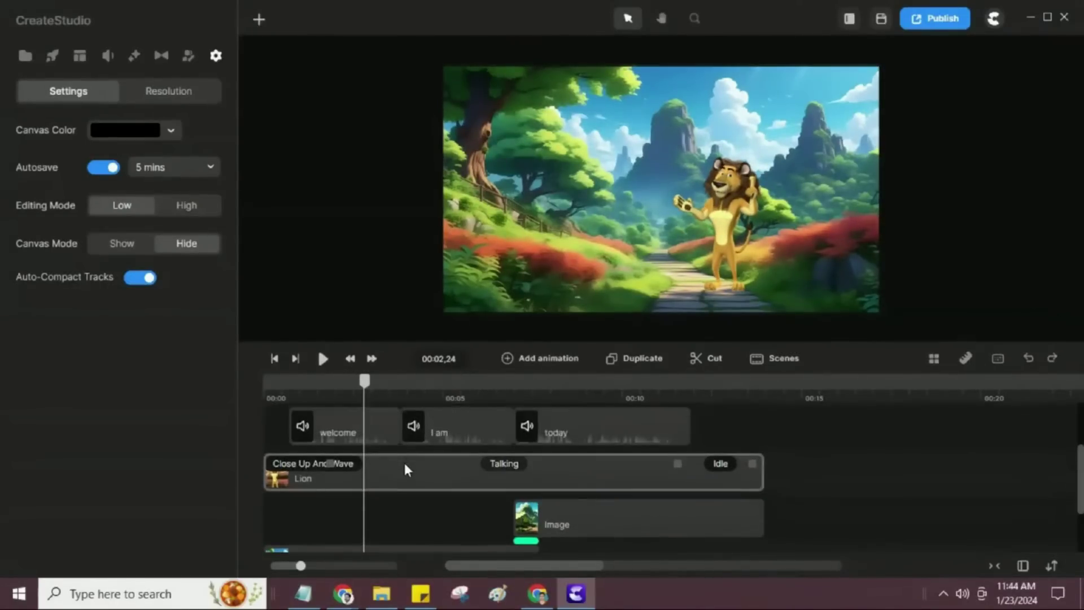
click(504, 463)
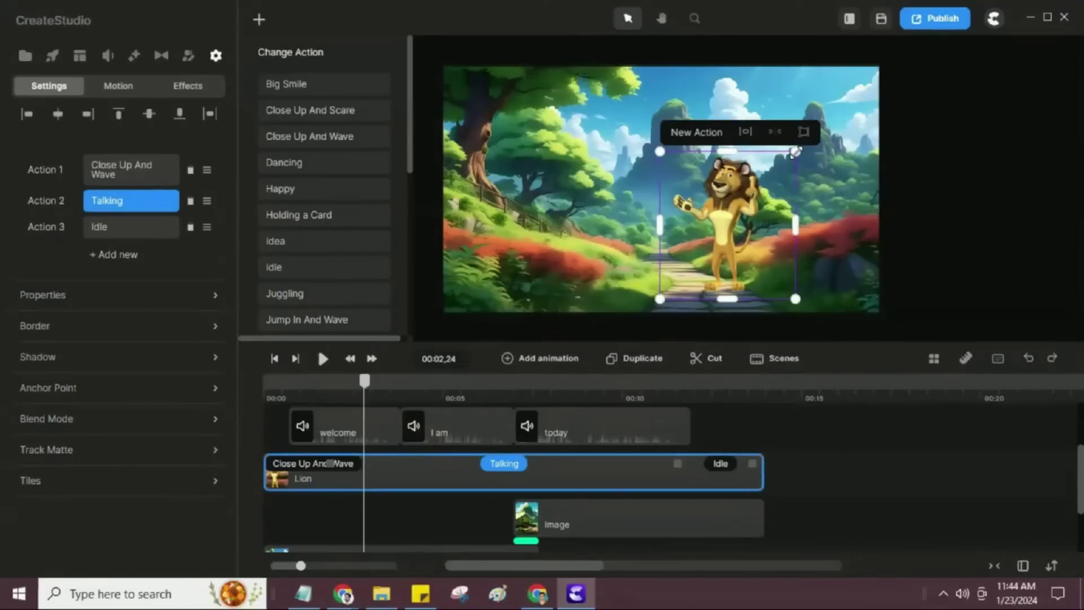
drag(794, 152, 821, 140)
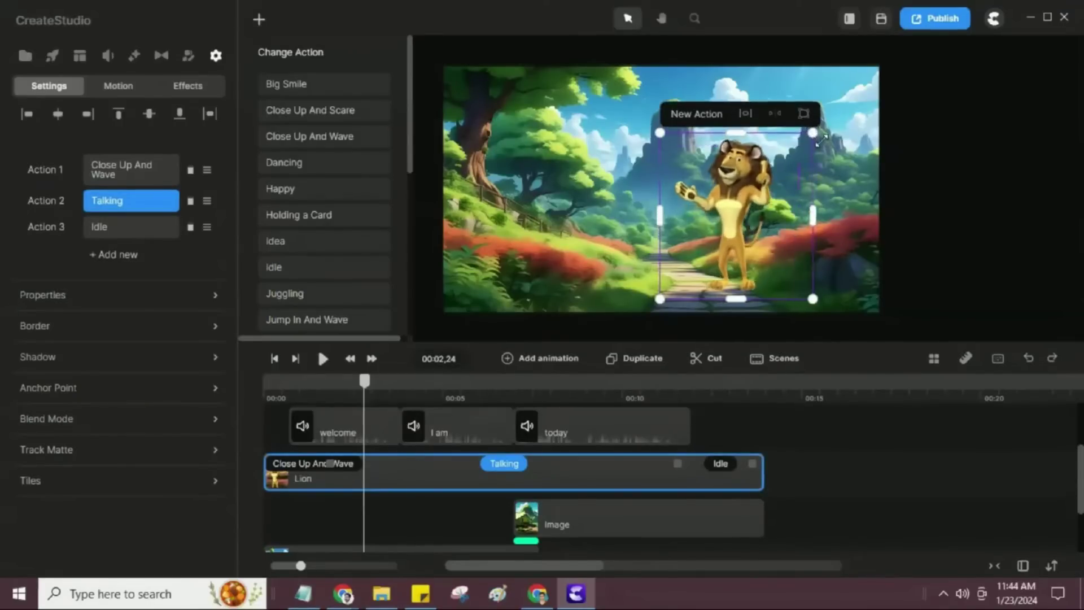
click(558, 442)
- Play the video to check the bigger lion, then jump to about one second
click(323, 358)
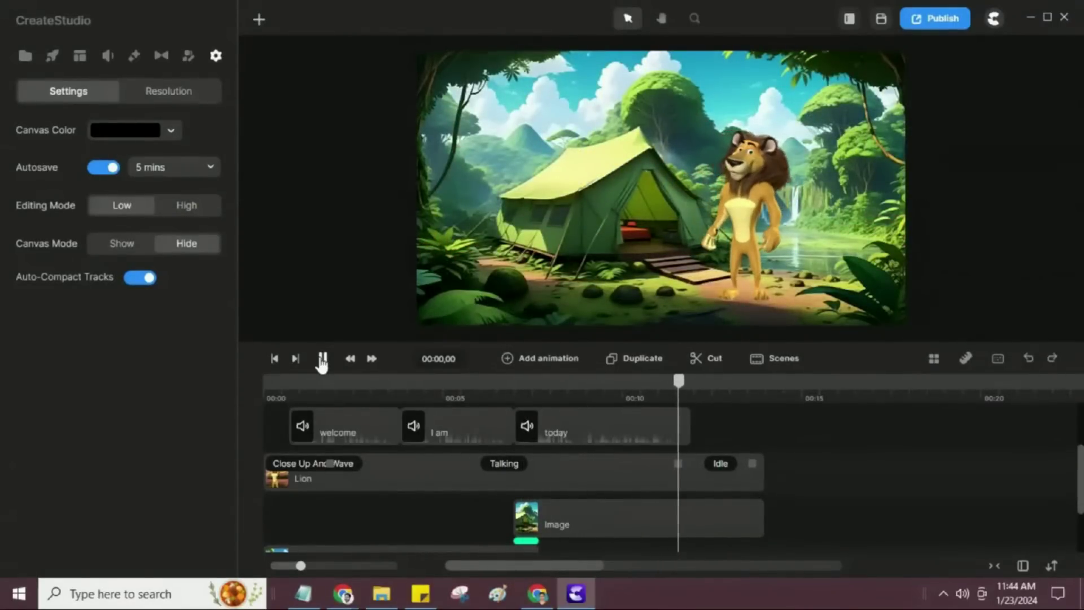
click(322, 359)
scroll(975, 542, down, 1)
scroll(832, 534, up, 3)
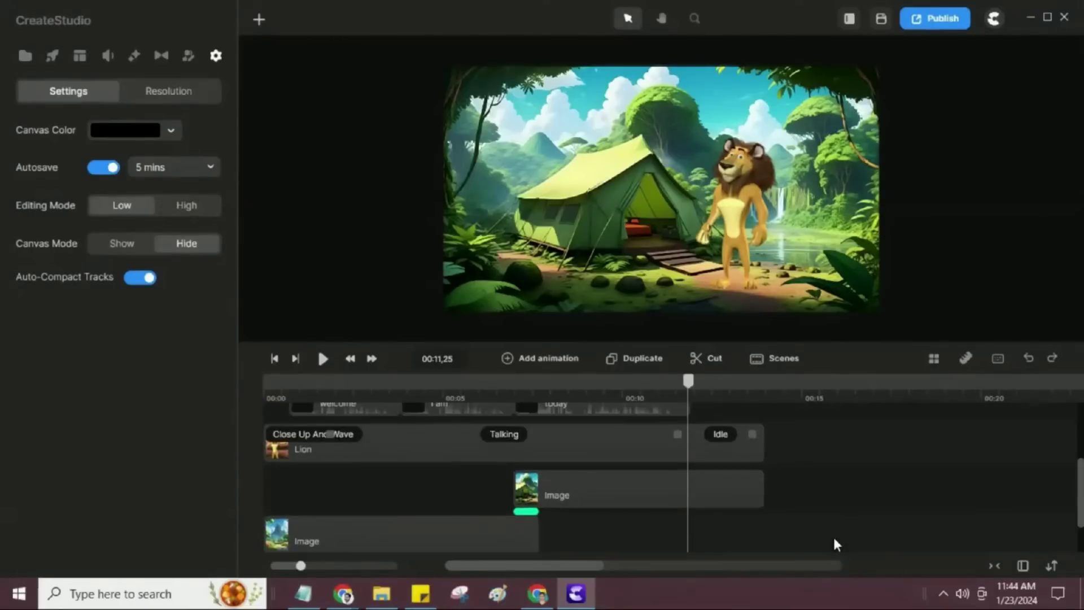
click(314, 393)
scroll(339, 434, down, 3)
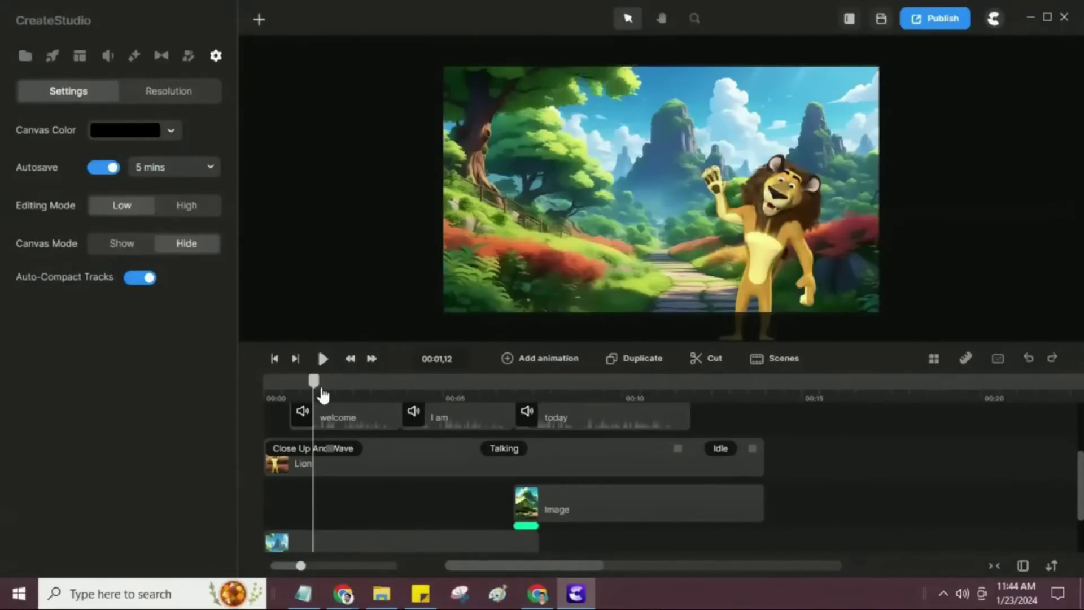
scroll(438, 486, up, 2)
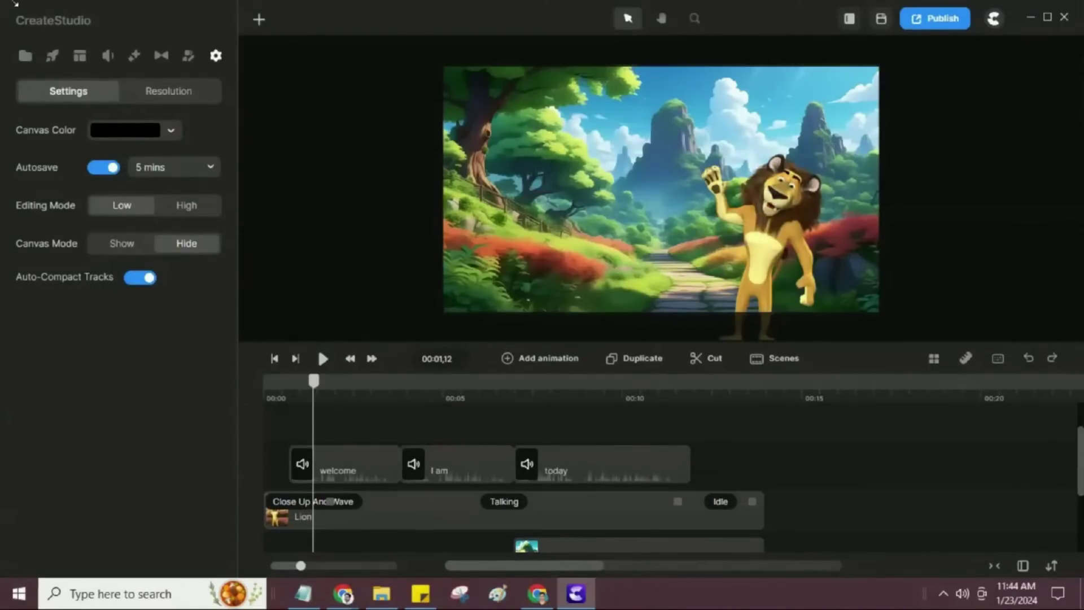
- Clear the lion search and browse the effects library for explosions
click(25, 57)
click(54, 56)
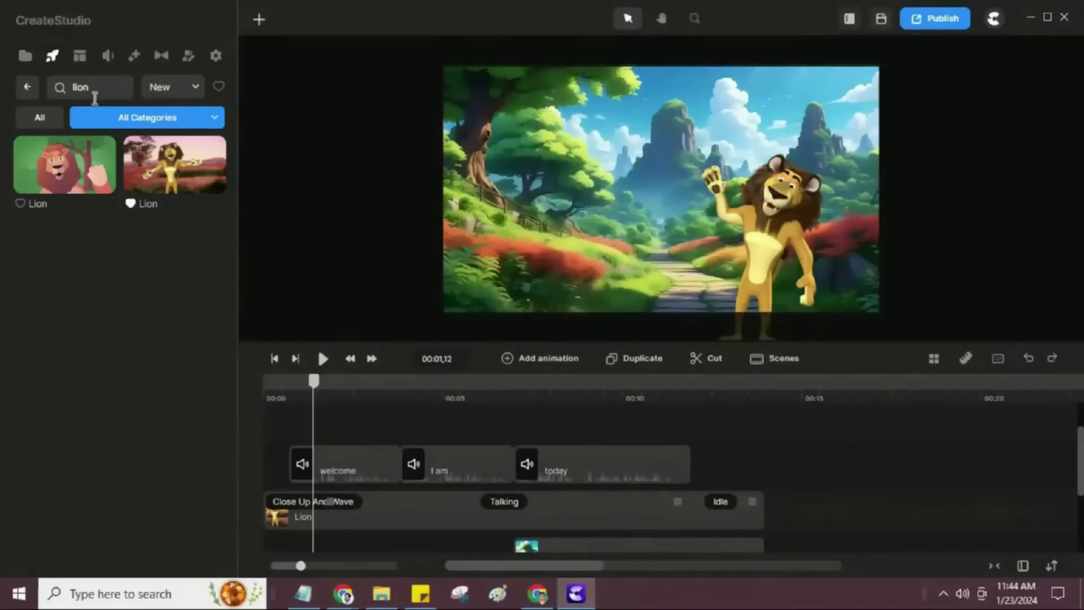
click(28, 88)
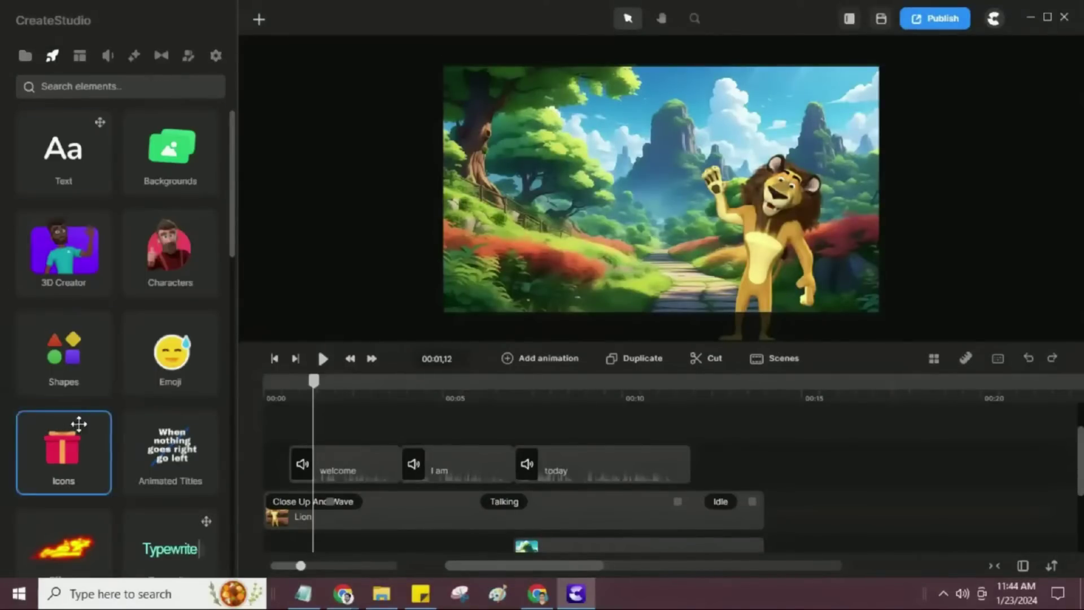
scroll(82, 417, down, 2)
click(69, 467)
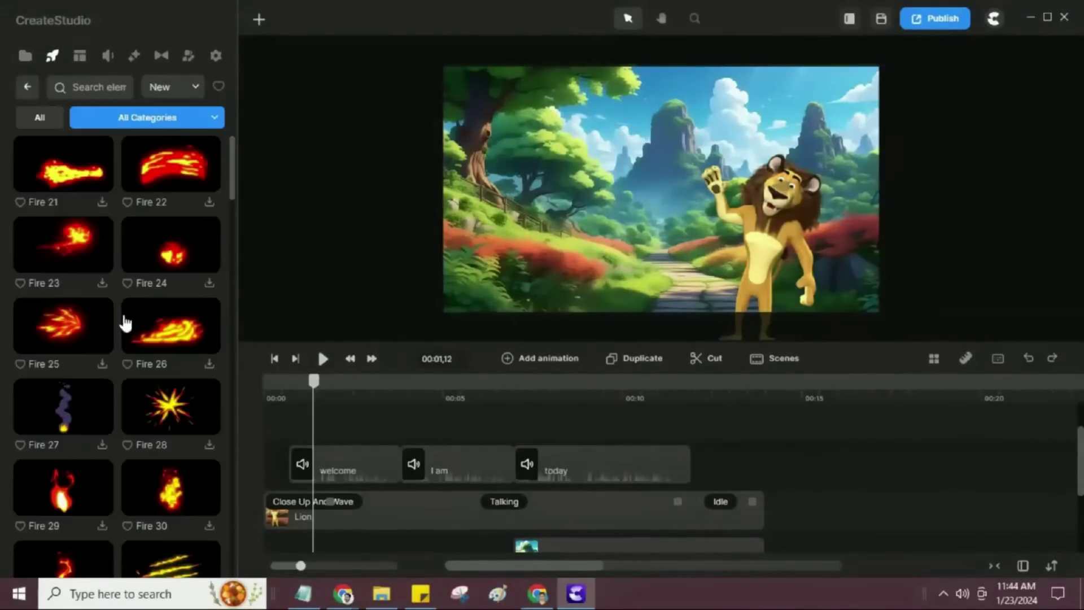
scroll(125, 315, down, 7)
scroll(130, 314, down, 8)
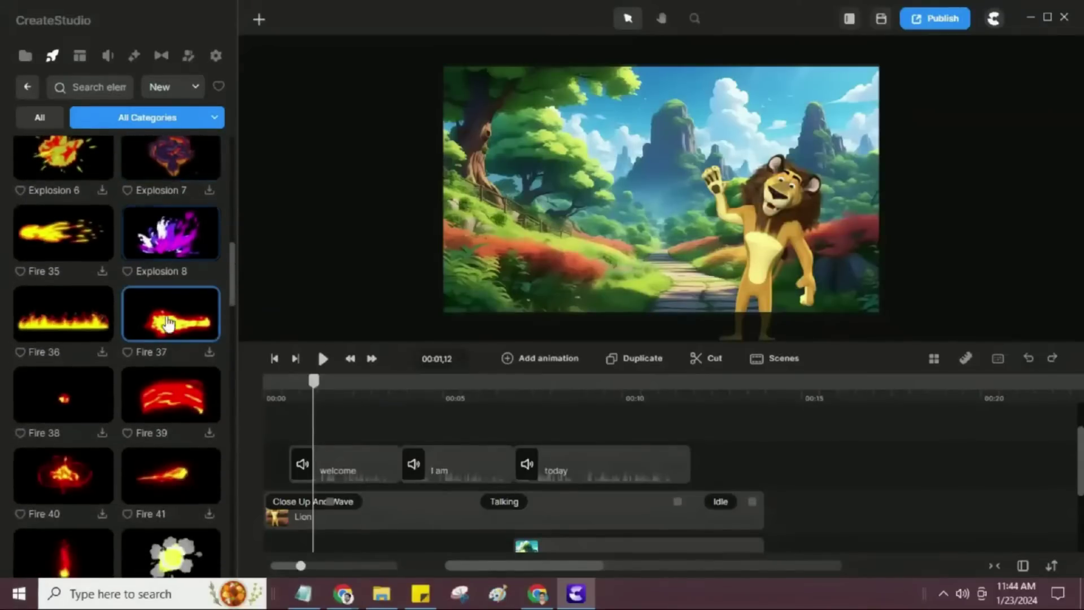
scroll(180, 346, down, 2)
scroll(184, 382, down, 1)
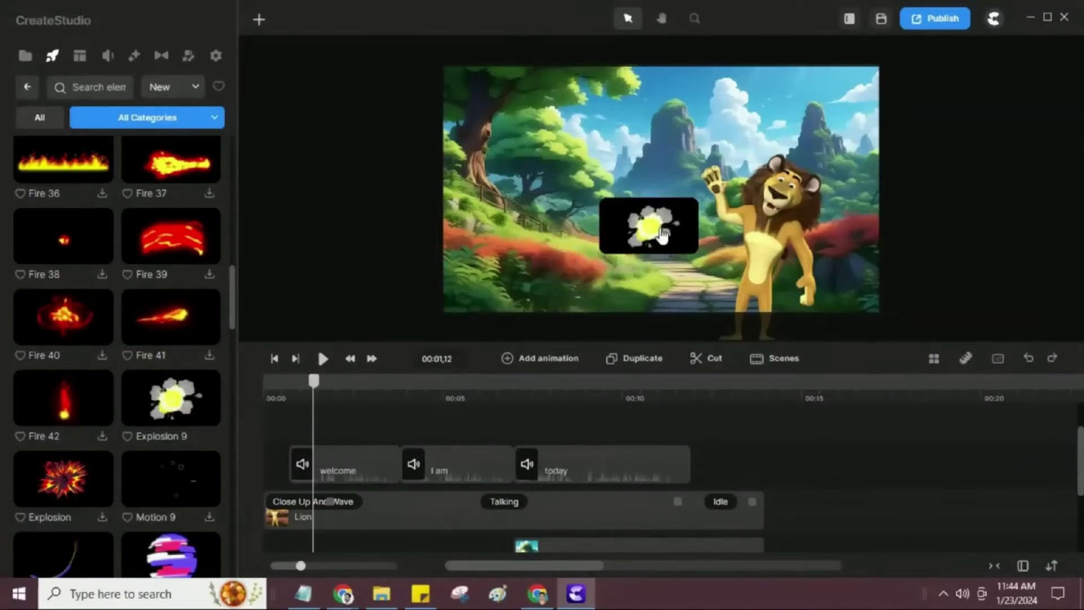
- Scrub and rewind the timeline to preview the Explosion 9 smoke around the lion
mouse_move(313, 385)
mouse_down()
mouse_move(332, 386)
mouse_move(311, 385)
mouse_up()
click(331, 469)
key(space)
click(482, 453)
click(291, 384)
click(324, 367)
drag(350, 381, 323, 394)
- Play back the explosion clip's moment and set the playhead to 00:01,22
scroll(339, 418, up, 3)
click(415, 448)
click(504, 453)
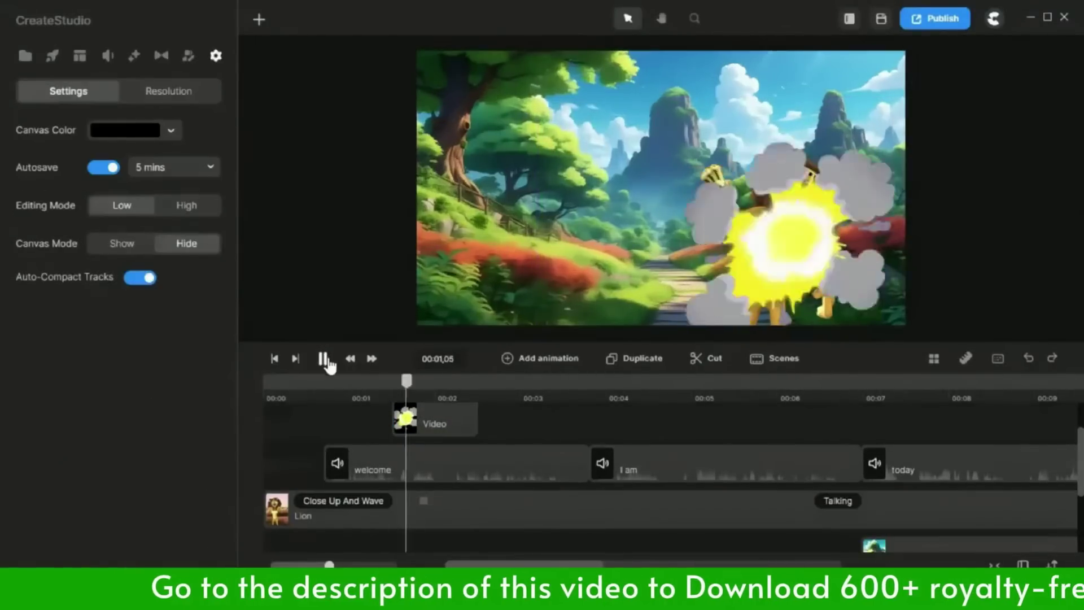
click(443, 427)
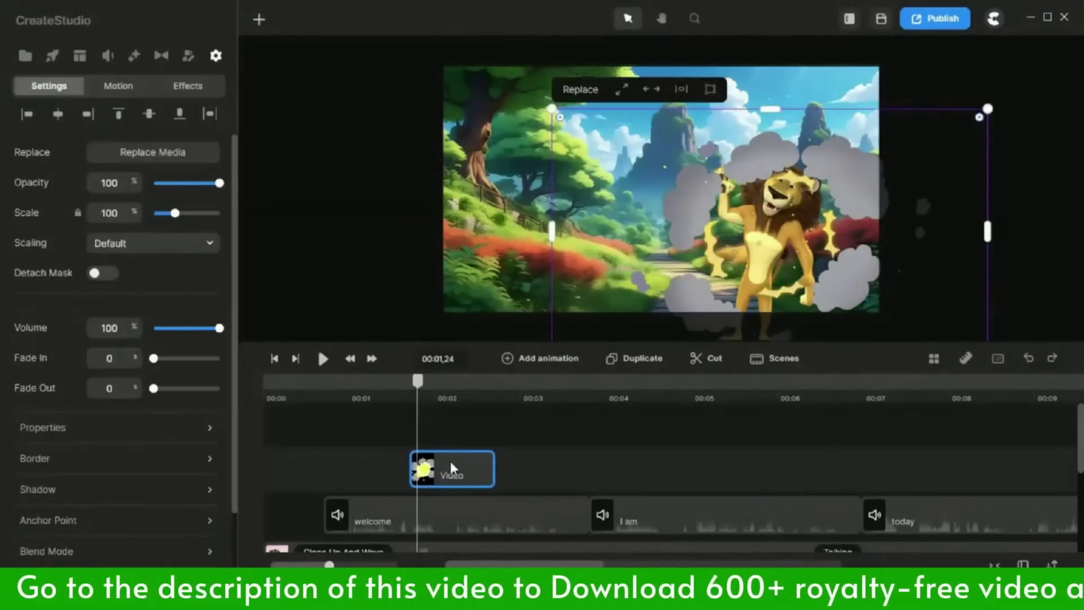
click(387, 384)
click(323, 359)
click(427, 390)
drag(427, 390, 413, 389)
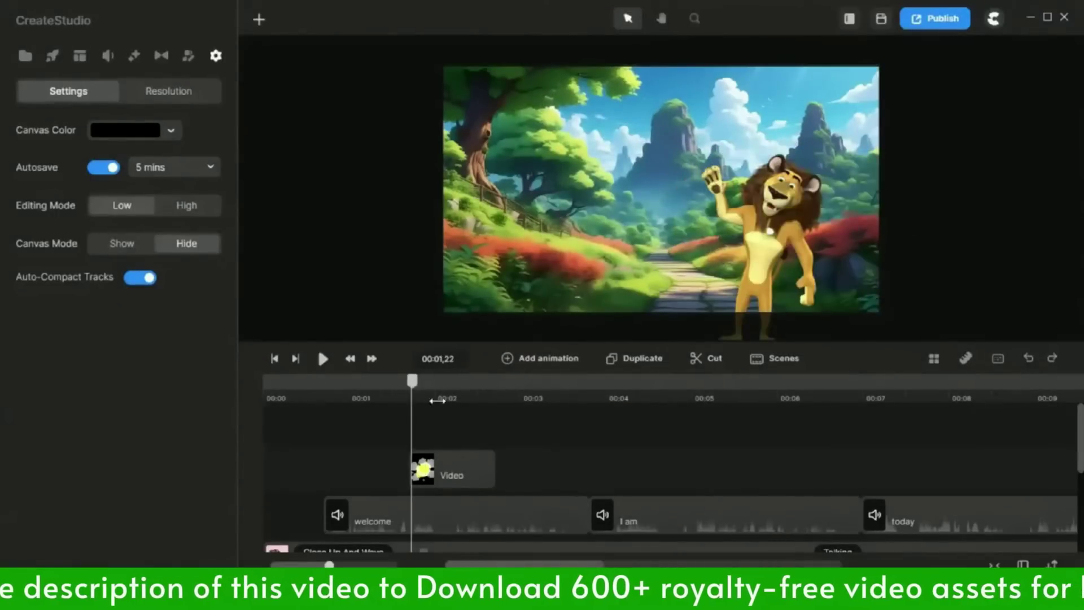
- Add the Explosion 3 sound effect from the Fx library to the timeline
click(108, 56)
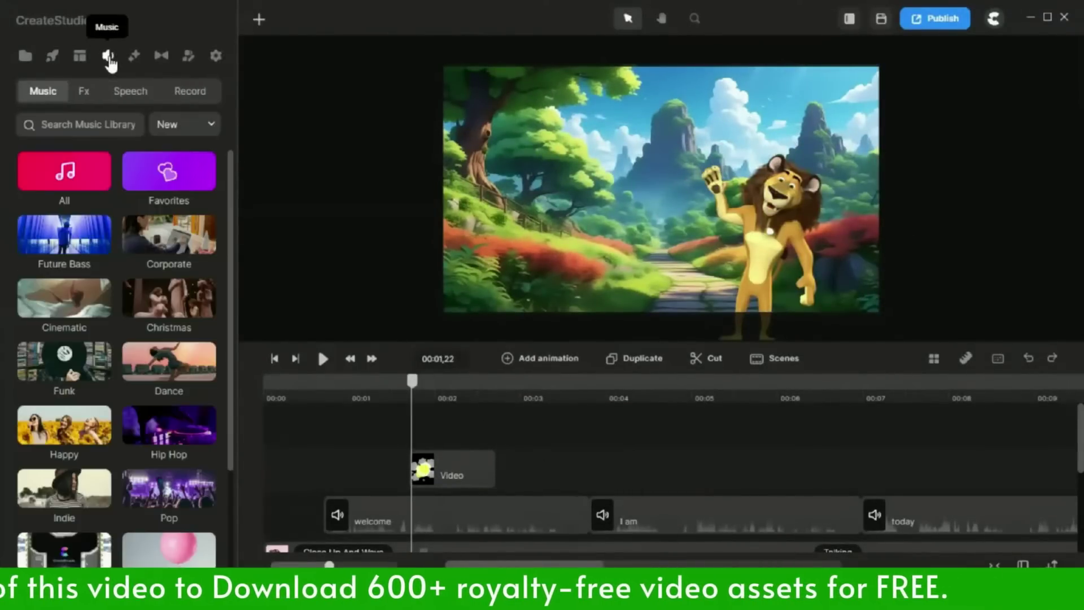
click(85, 95)
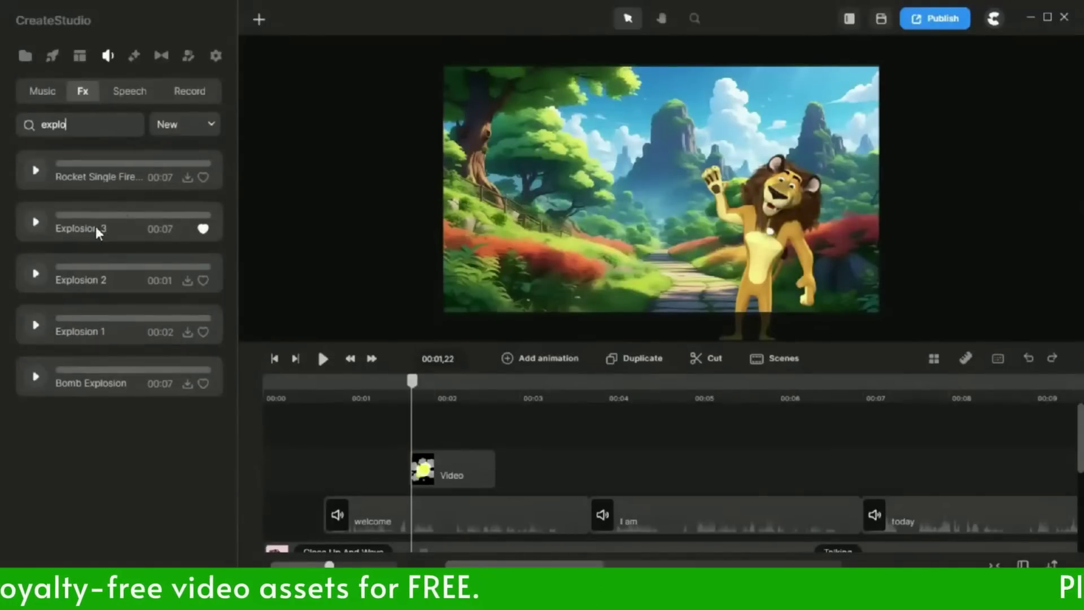
drag(96, 225, 631, 375)
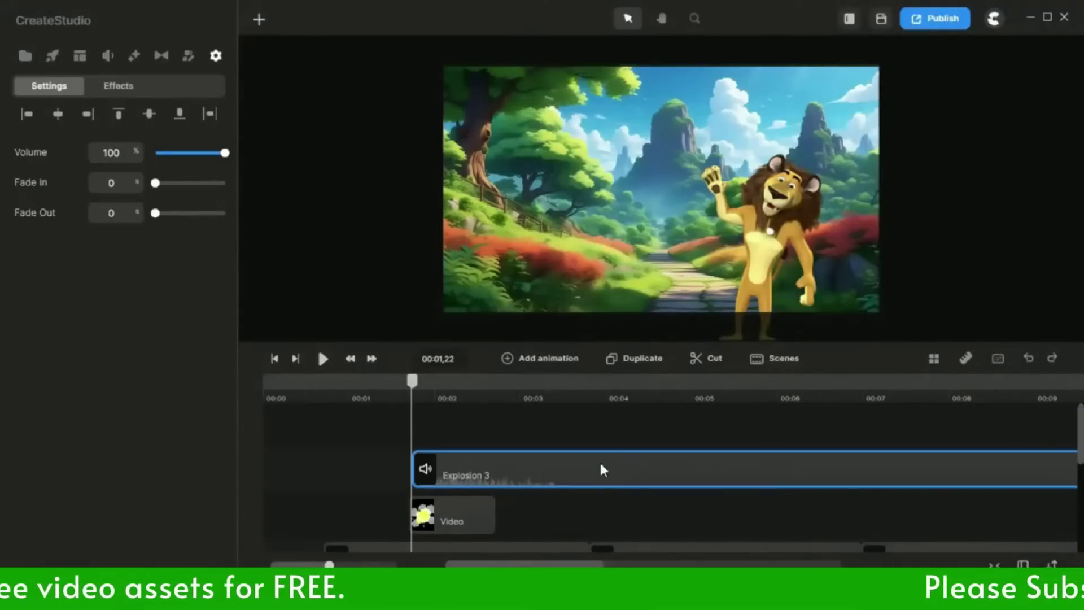
- Trim the Explosion 3 sound clip short and set its volume to 4
scroll(709, 413, down, 3)
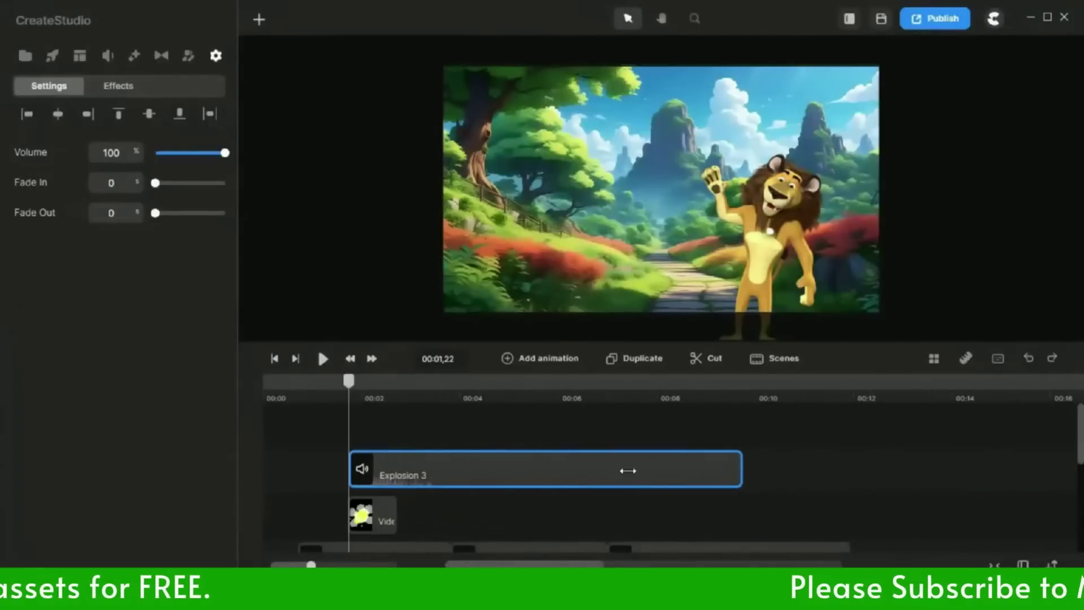
drag(628, 470, 397, 470)
click(406, 468)
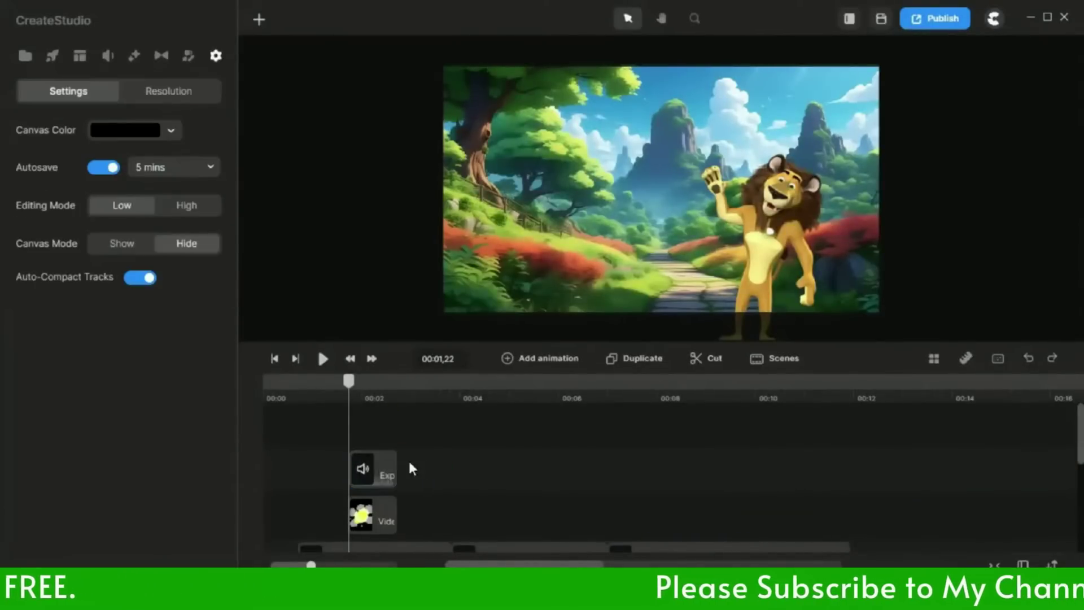
click(378, 465)
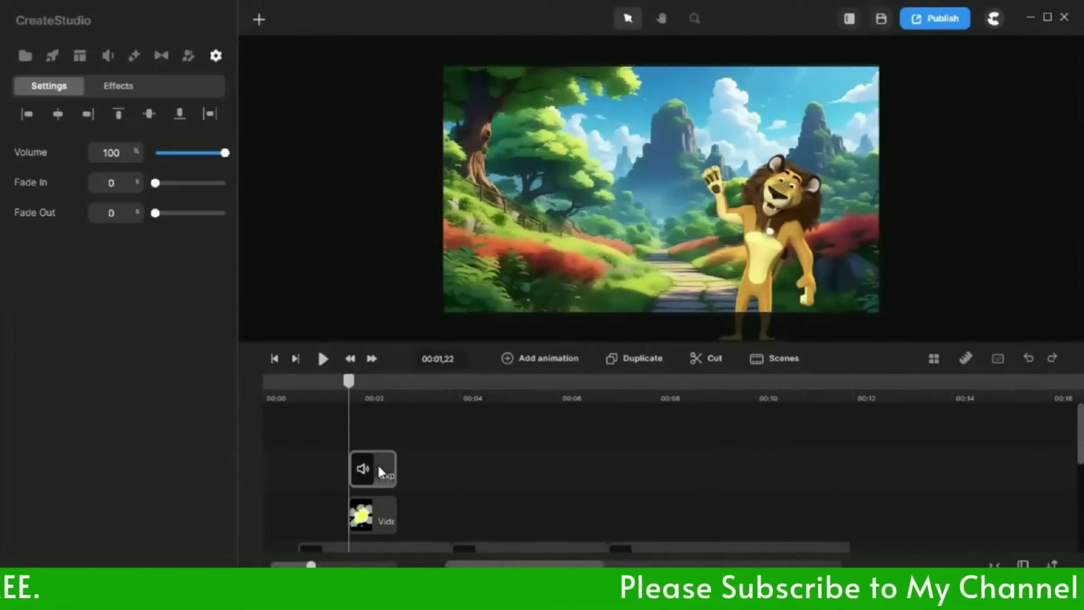
double_click(116, 153)
text(4)
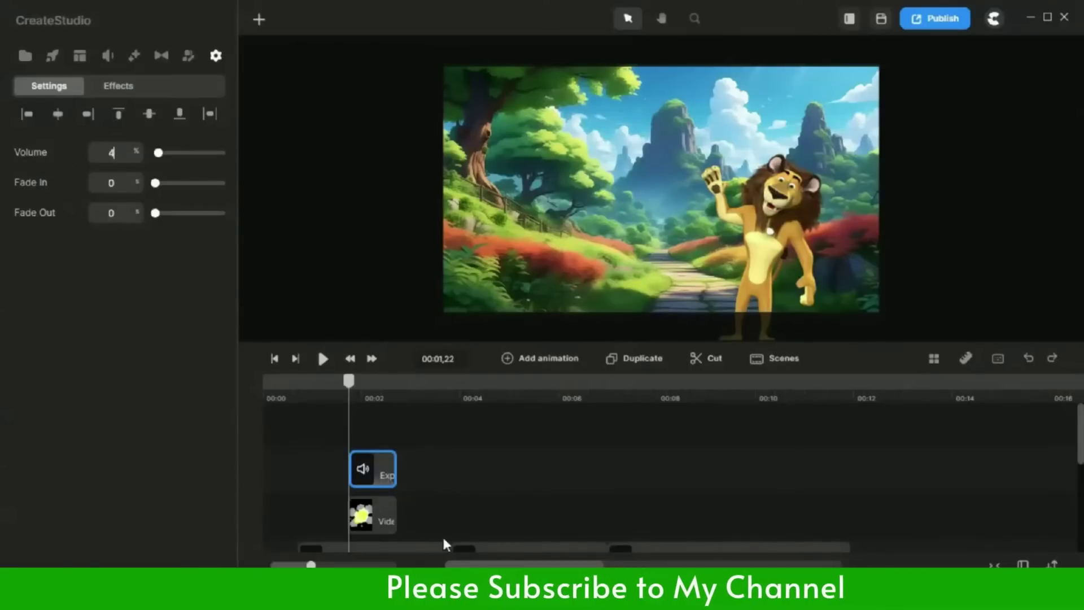
click(462, 485)
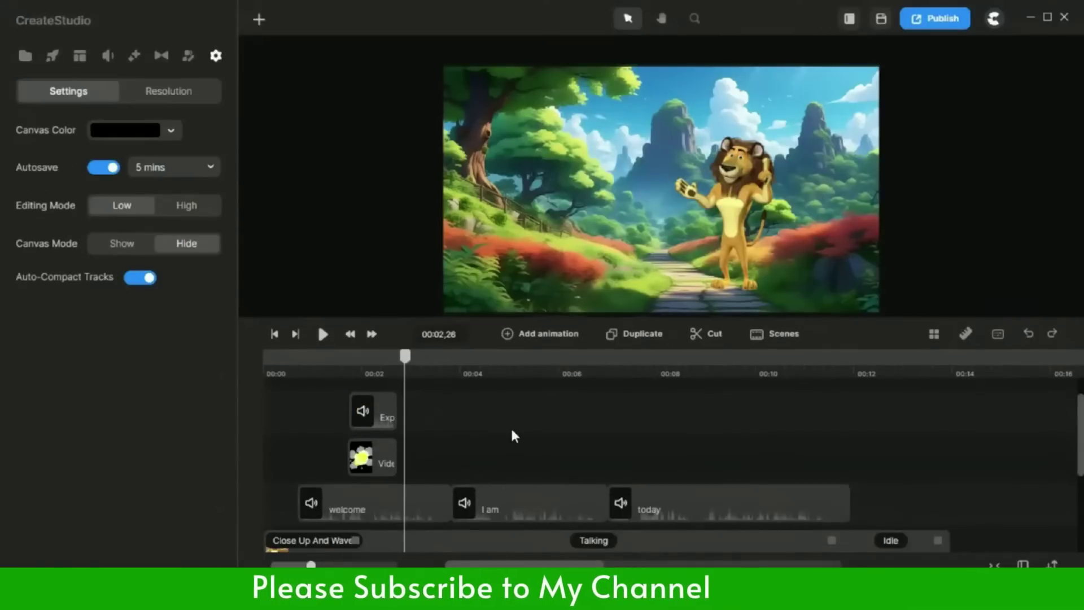
- Add a Camera component from Effects & Components to the scene
click(135, 56)
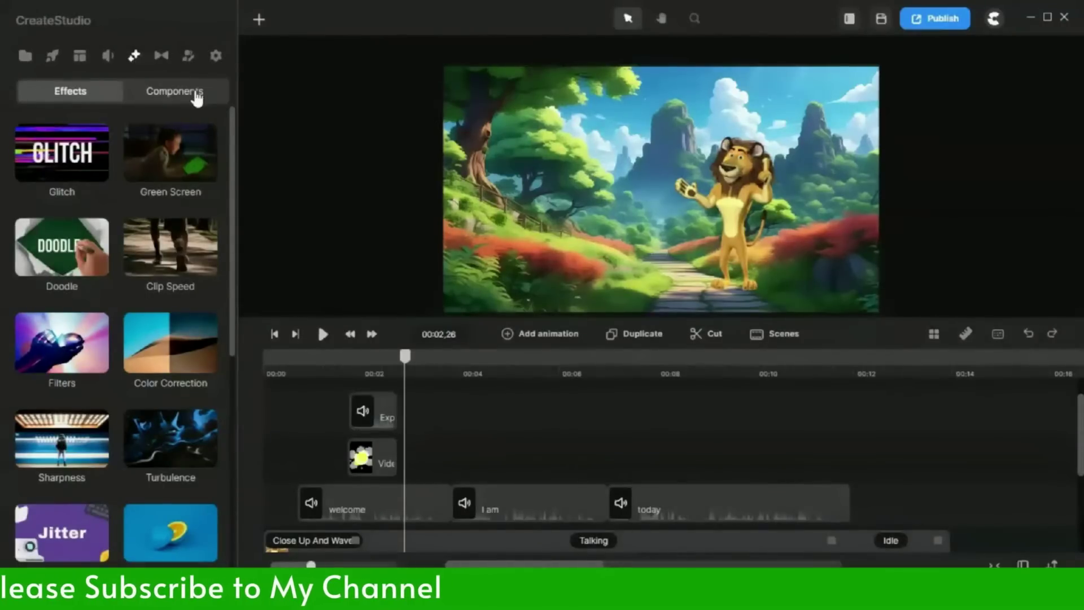
scroll(166, 309, down, 7)
scroll(175, 357, up, 4)
scroll(175, 356, up, 3)
click(176, 92)
scroll(169, 350, down, 3)
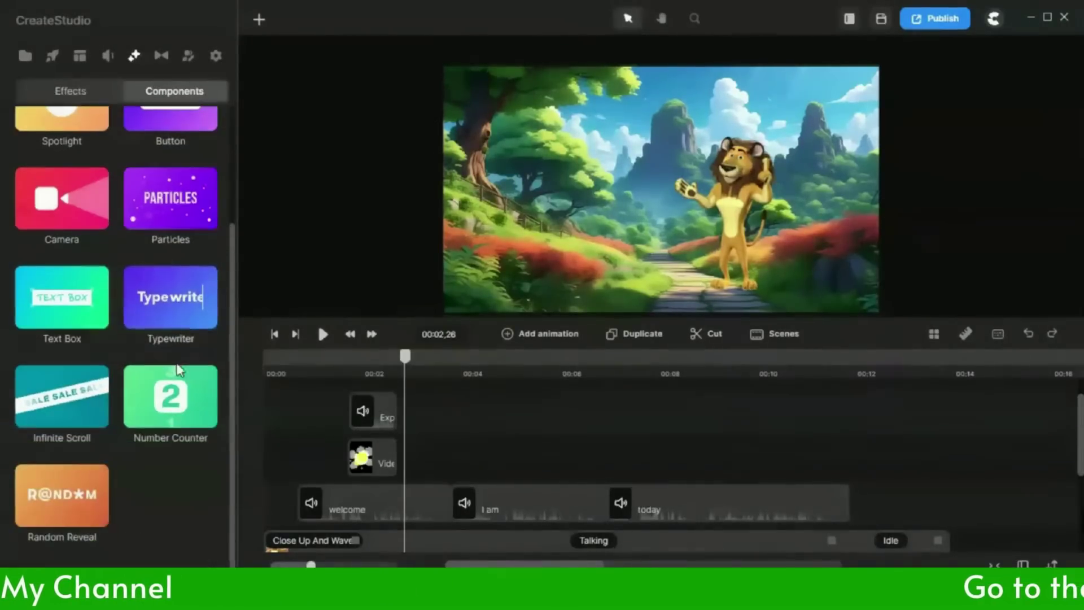
scroll(179, 378, up, 3)
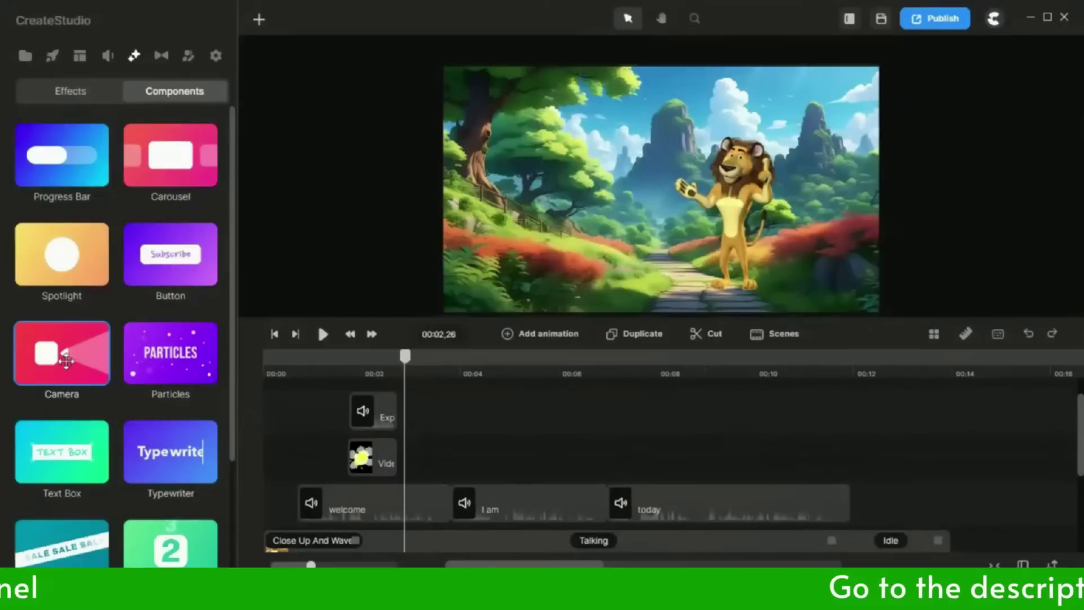
drag(67, 355, 619, 266)
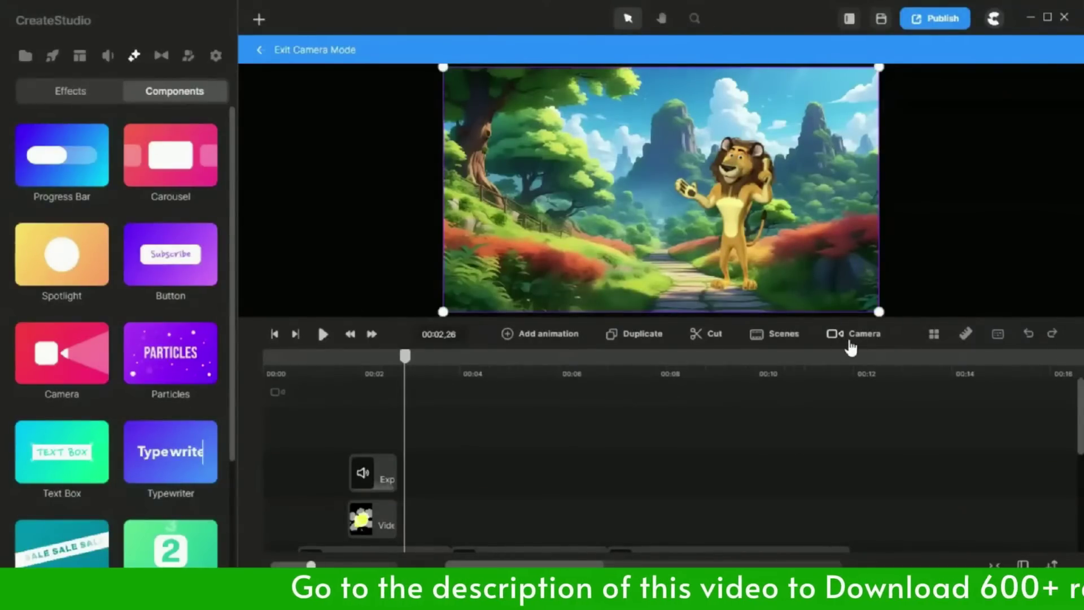
click(469, 456)
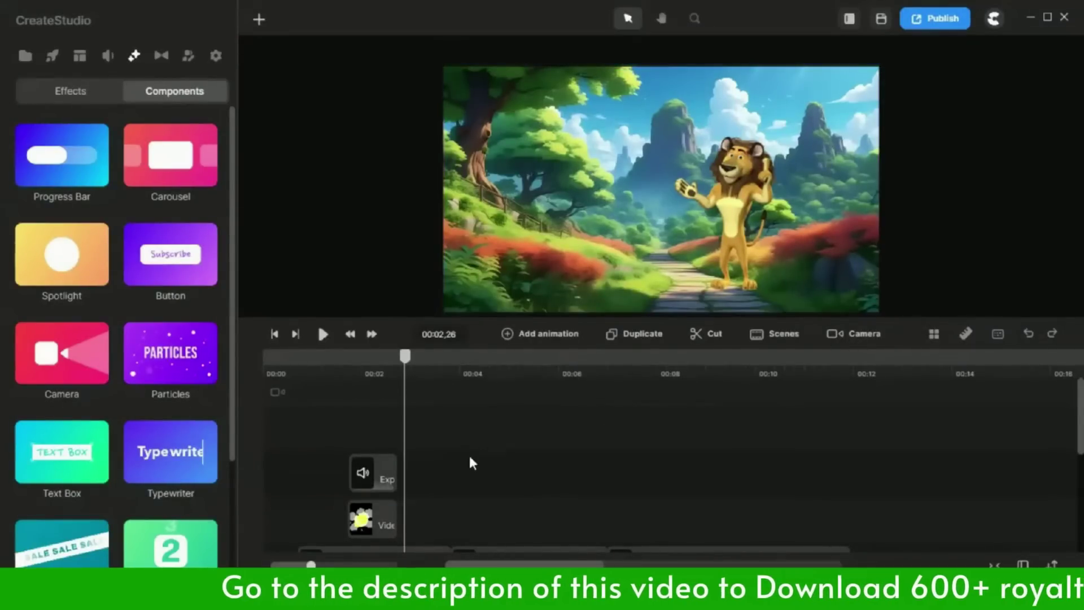
- At 00:05,04, shrink the camera frame to zoom in on the lion
right_click(411, 387)
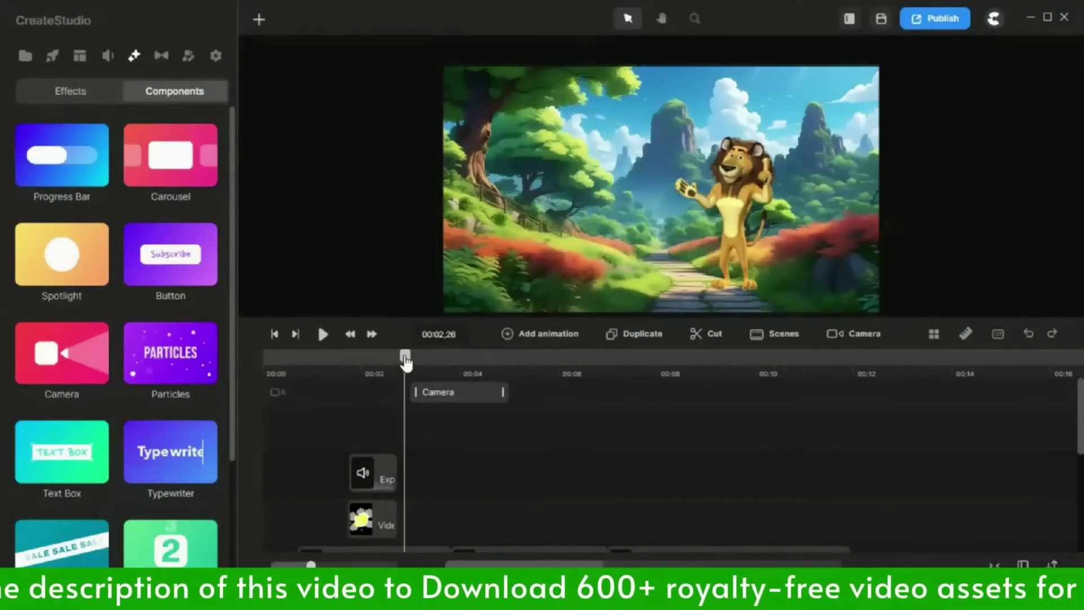
drag(406, 363, 517, 373)
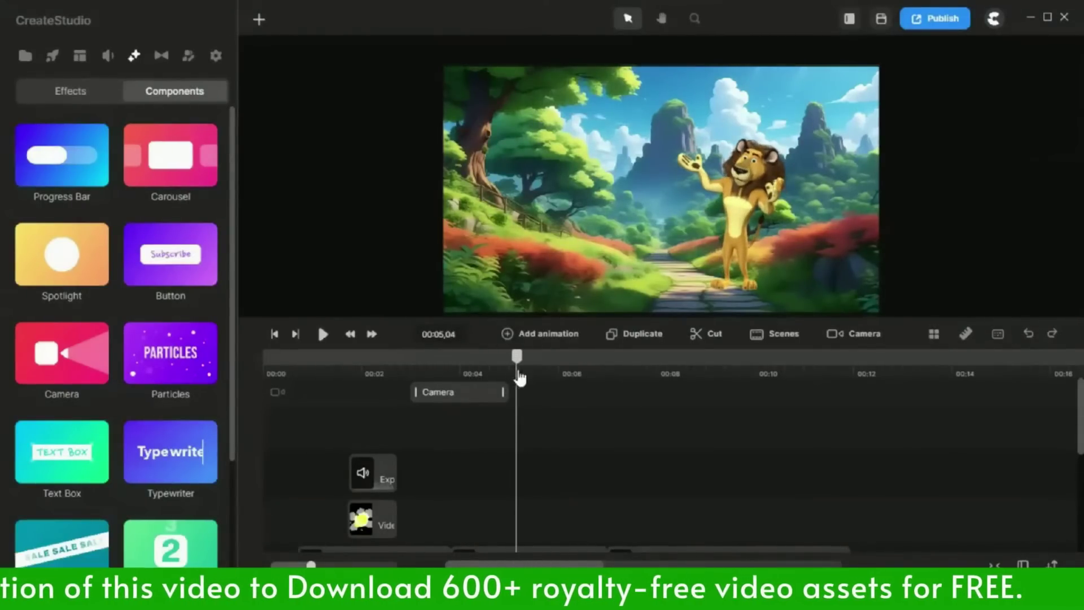
click(476, 393)
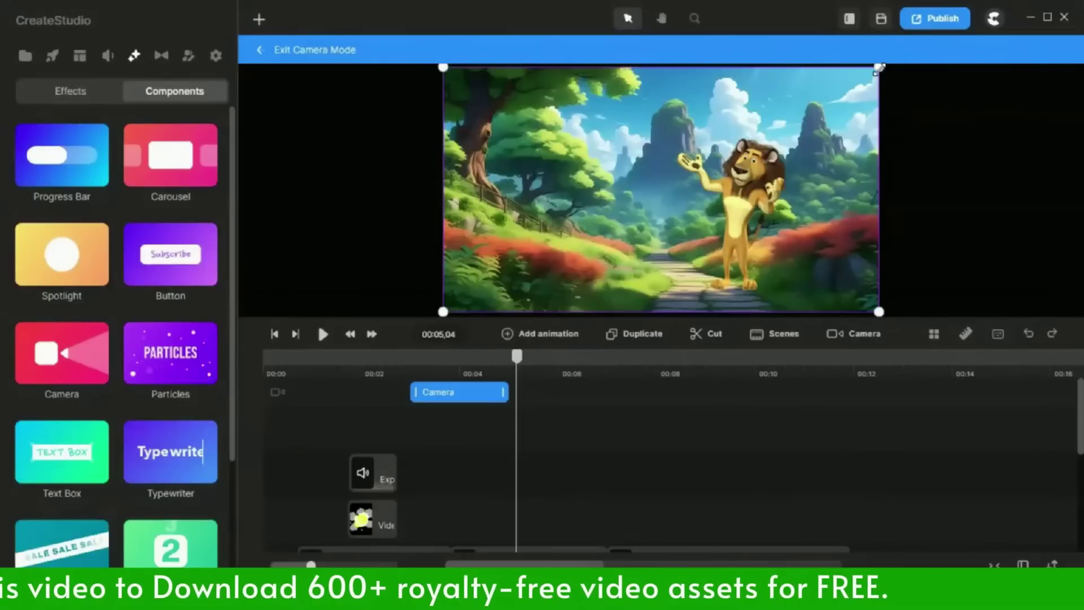
drag(874, 70, 824, 95)
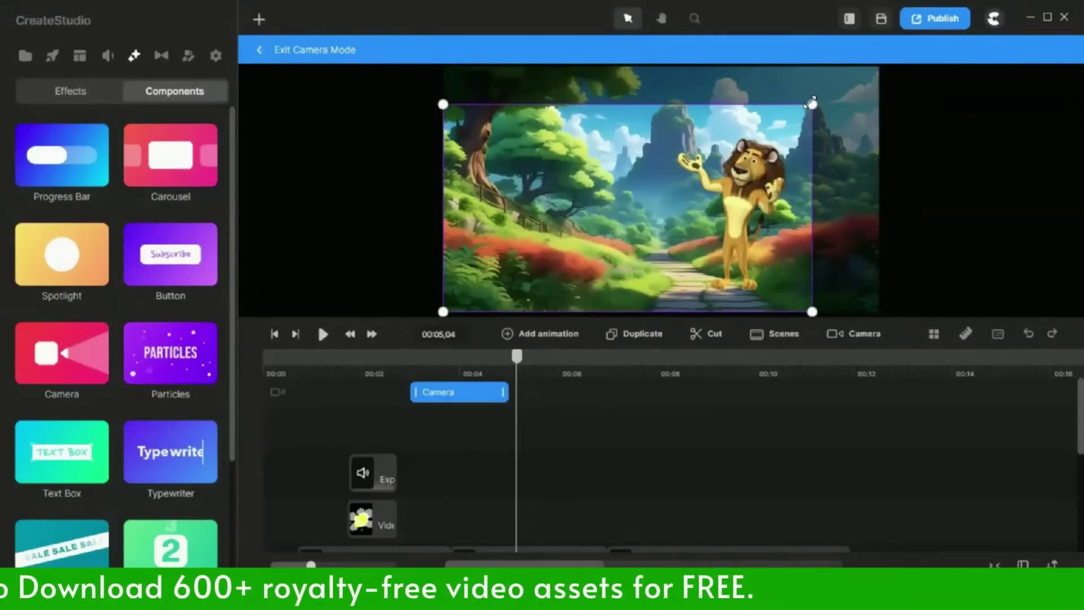
click(577, 455)
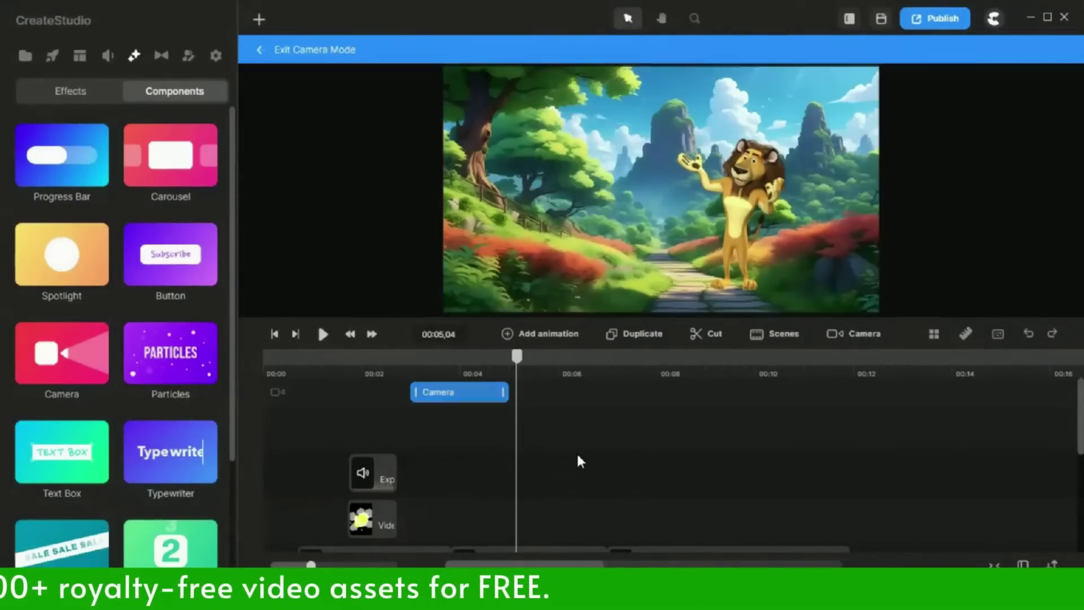
- Give the camera move Linear easing
right_click(459, 402)
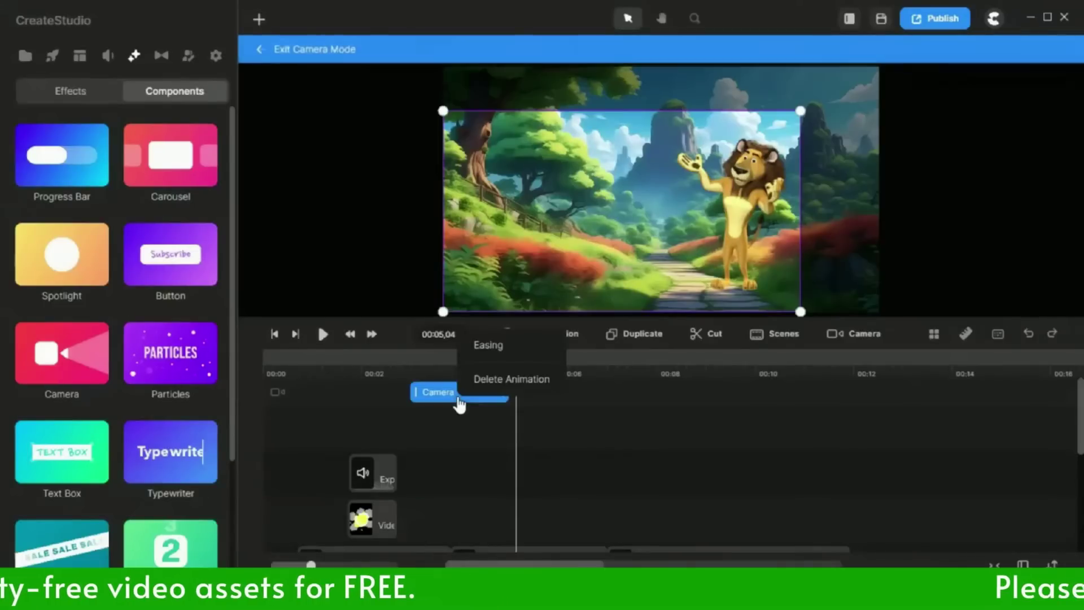
click(498, 350)
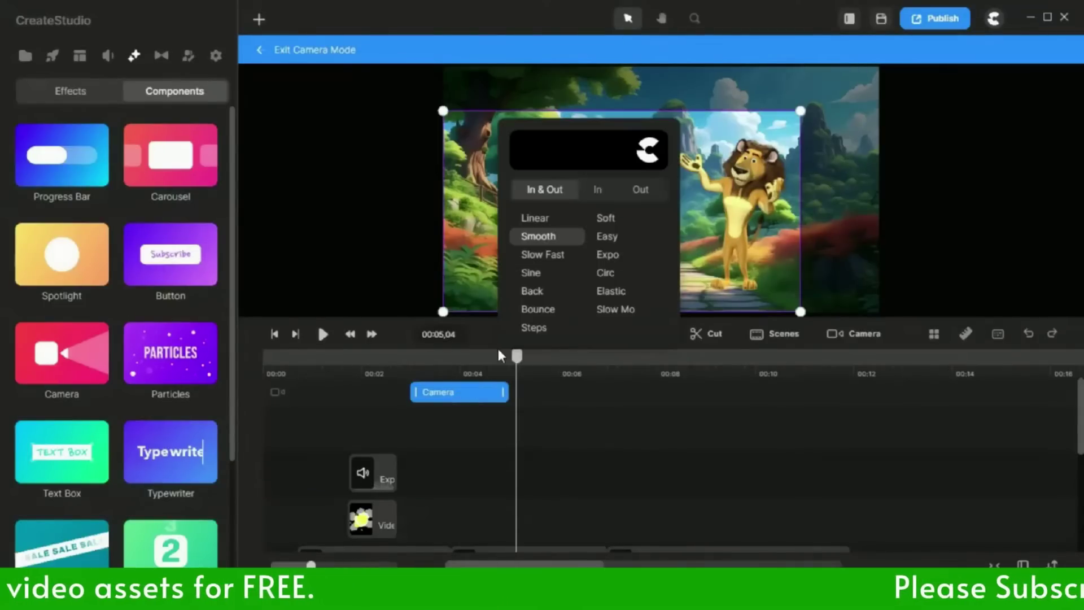
click(545, 220)
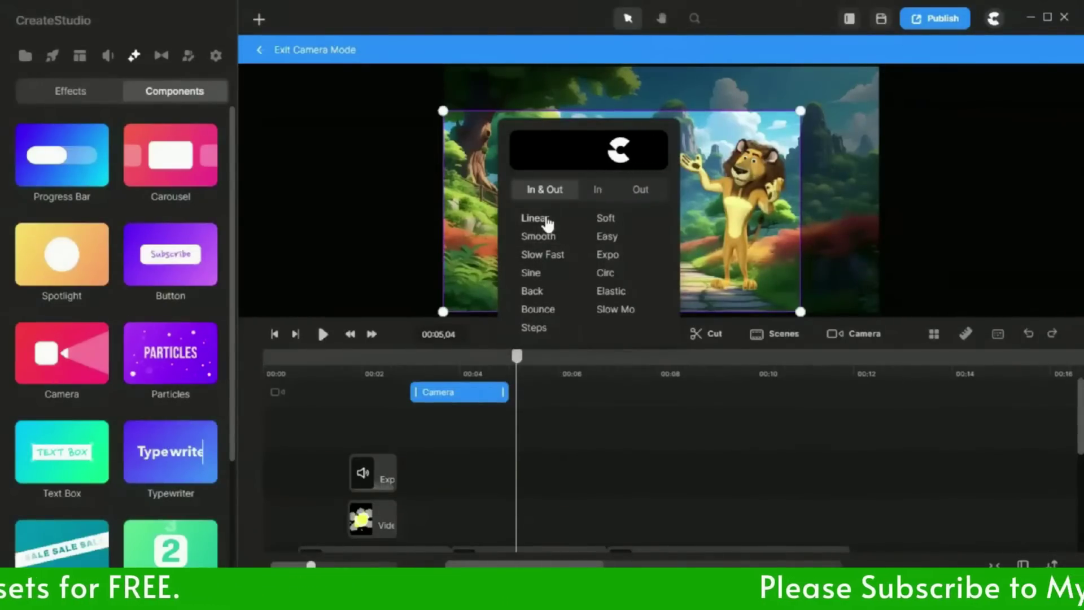
click(574, 428)
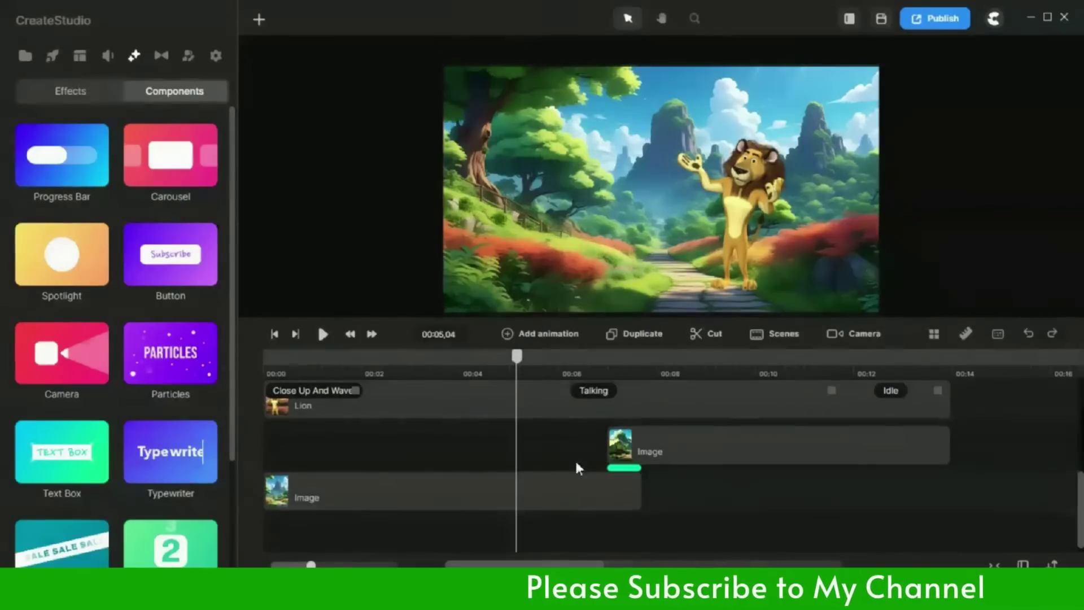
- Stretch the first camera move to end at 00:06,25 and play back the zoom
drag(516, 355, 599, 368)
scroll(551, 467, up, 5)
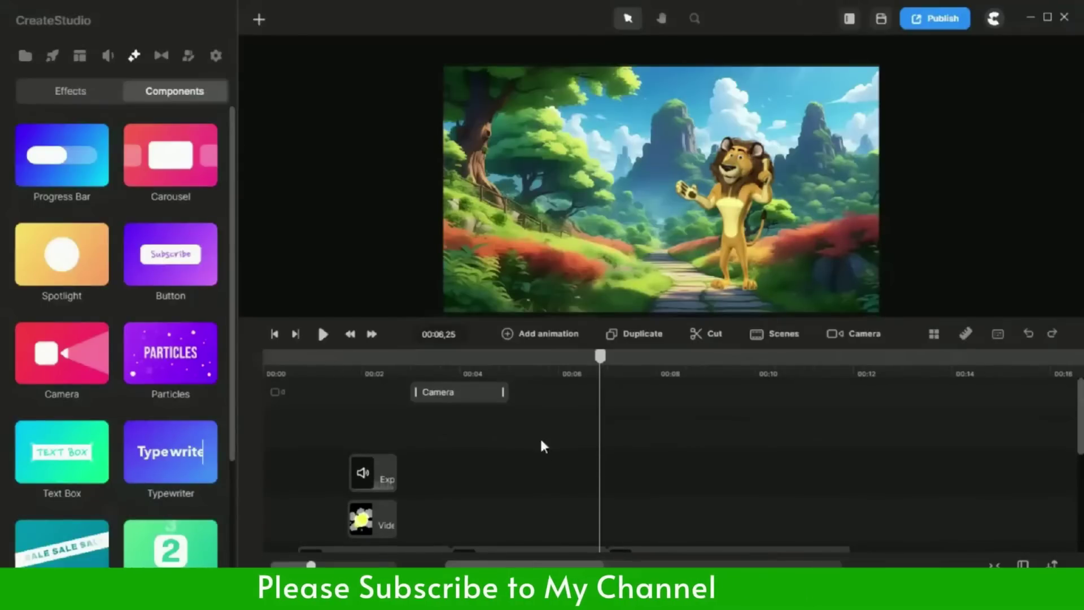
drag(503, 391, 586, 397)
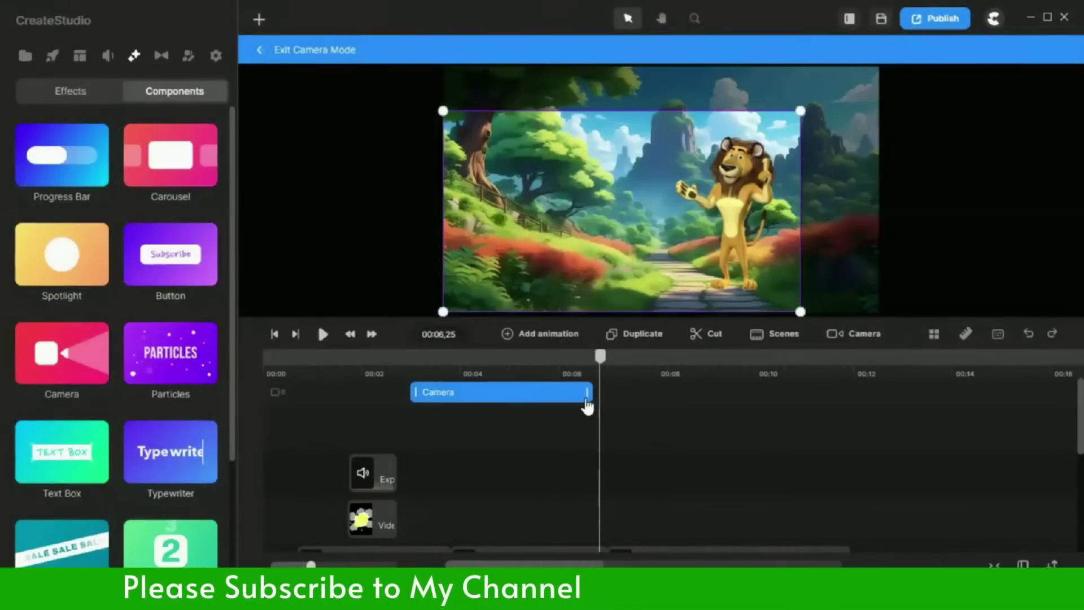
click(527, 449)
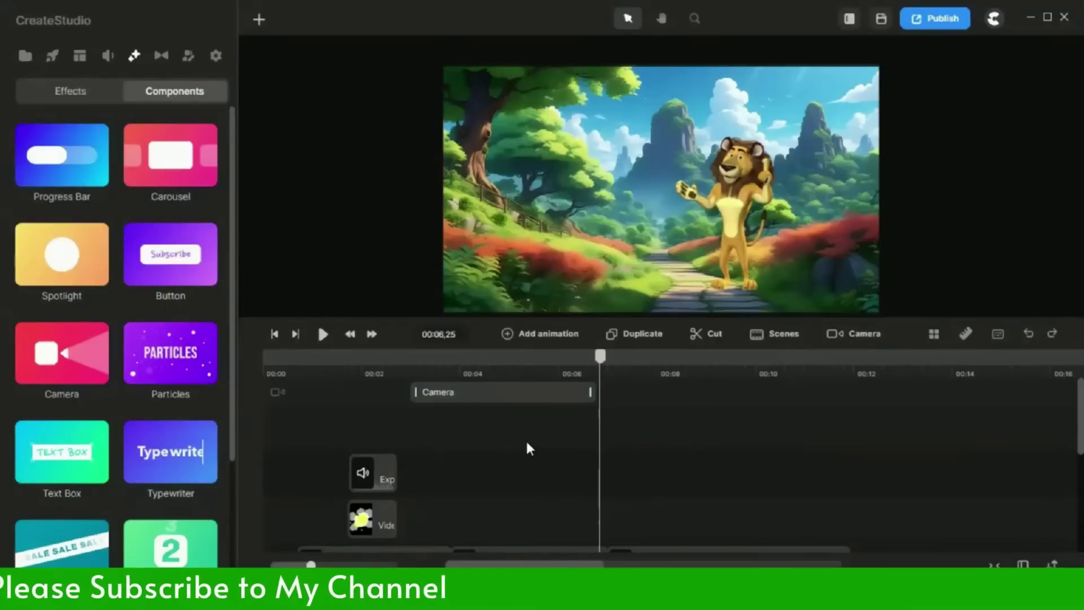
click(369, 355)
click(322, 334)
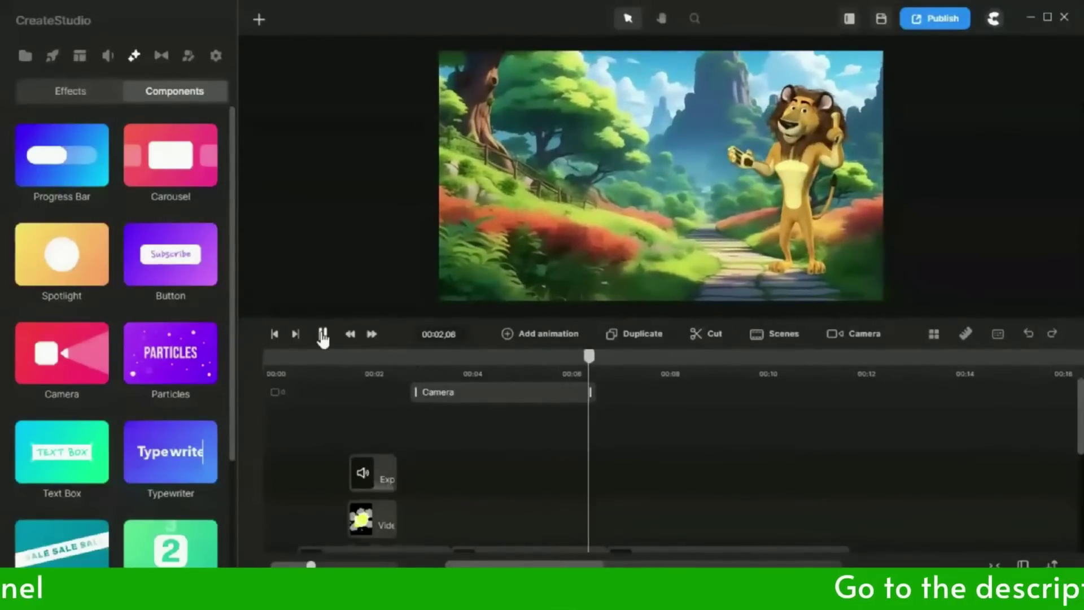
click(322, 334)
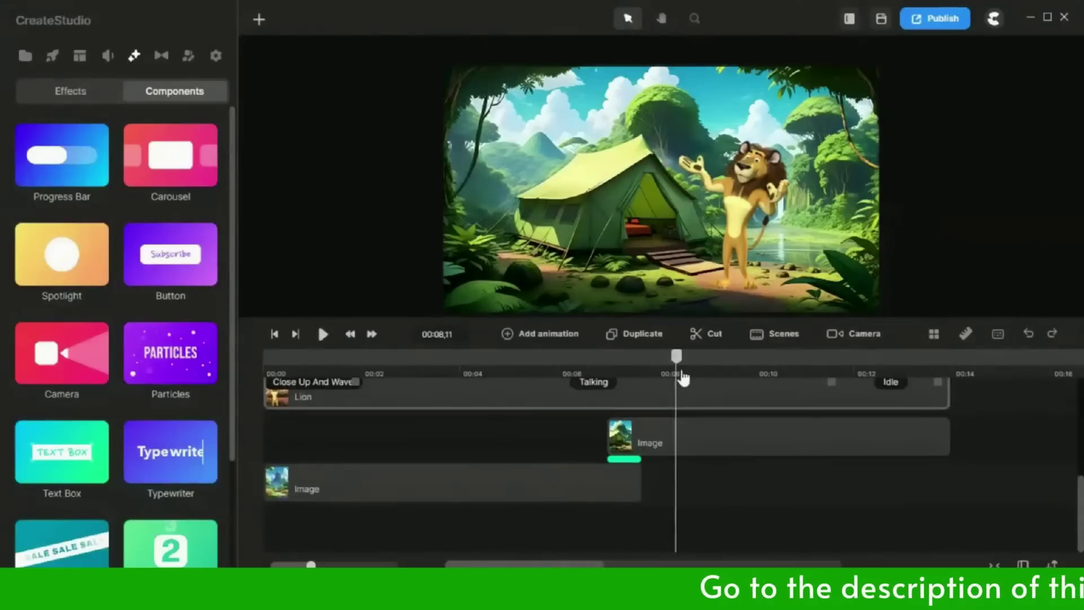
- Extend the second camera move to the playhead near 00:11 and widen its framing
drag(683, 367, 763, 357)
scroll(491, 448, up, 2)
click(702, 391)
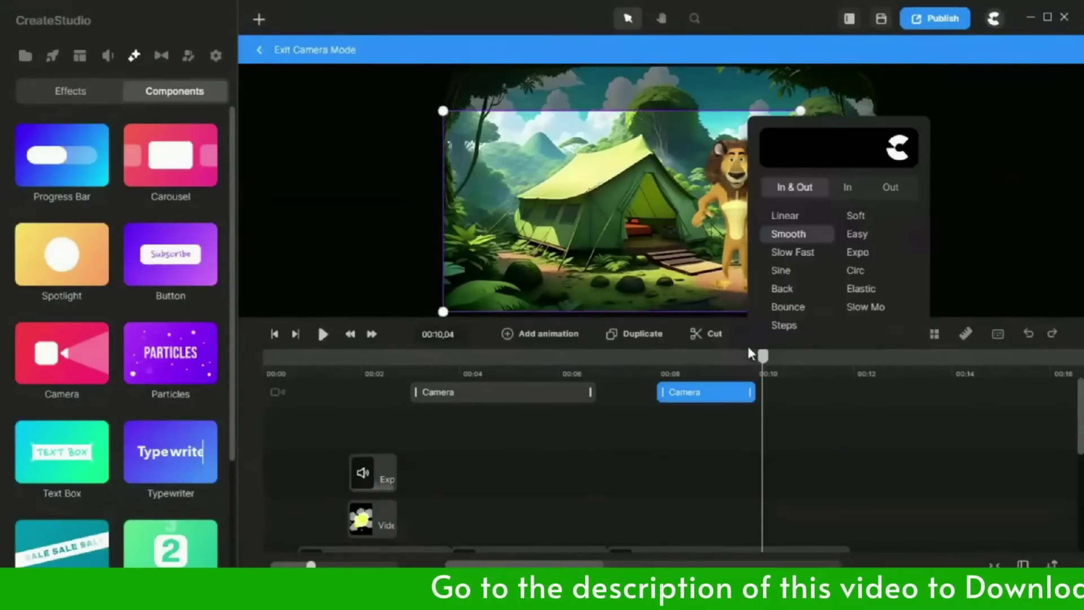
click(689, 464)
scroll(706, 469, down, 2)
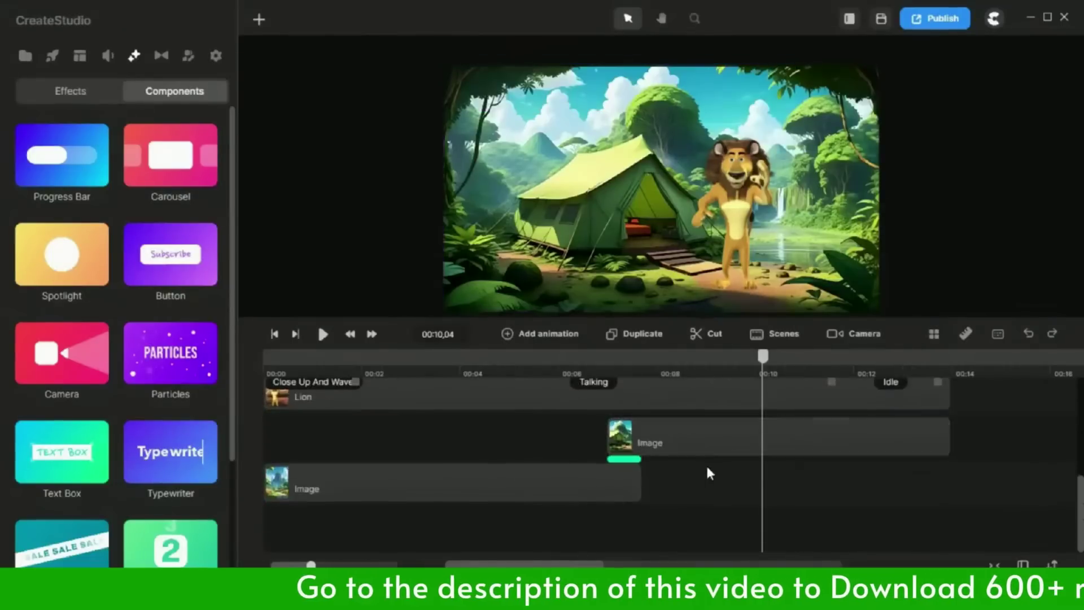
scroll(709, 473, up, 2)
drag(763, 357, 824, 356)
scroll(777, 438, up, 2)
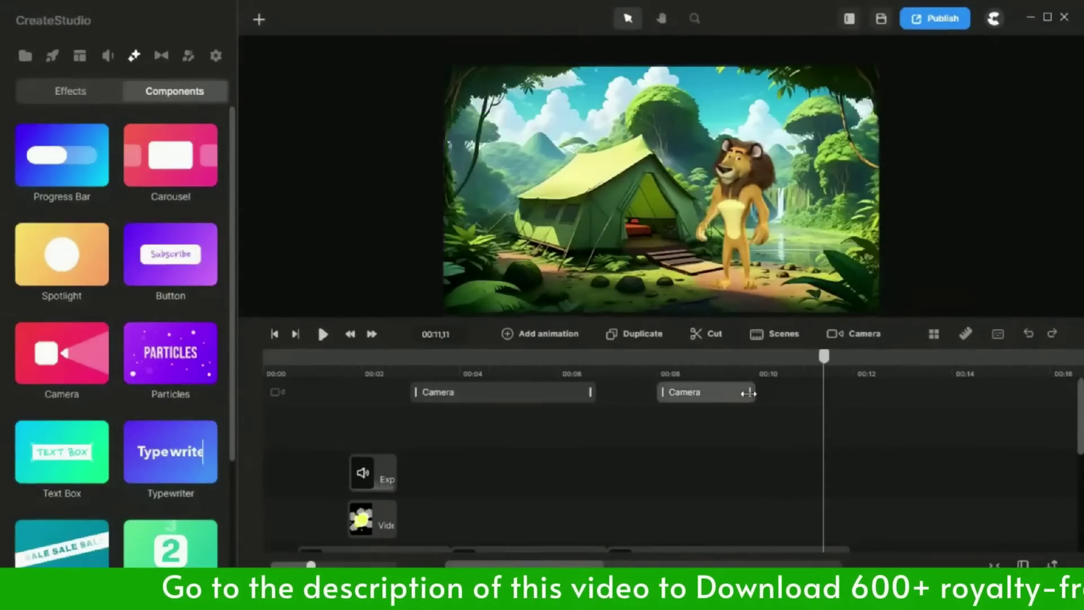
drag(748, 393, 822, 393)
drag(798, 109, 823, 99)
click(704, 468)
- Play the intro from near the start to check both camera moves
scroll(706, 477, down, 2)
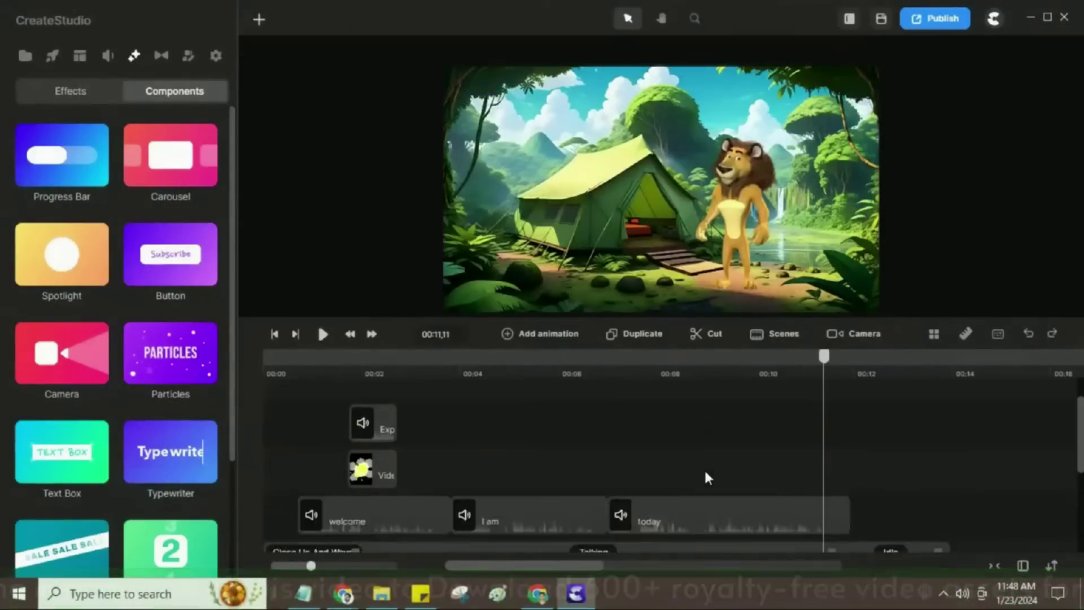
scroll(705, 474, up, 2)
click(397, 357)
click(322, 334)
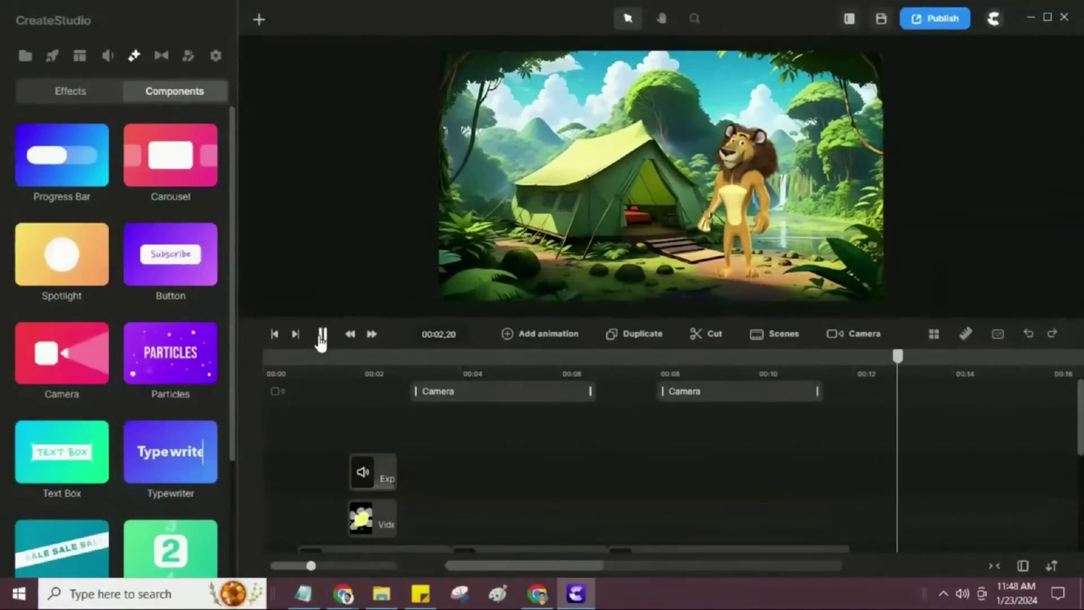
- Stop playback, select every intro clip on the timeline, and group them
click(322, 334)
drag(389, 319, 389, 163)
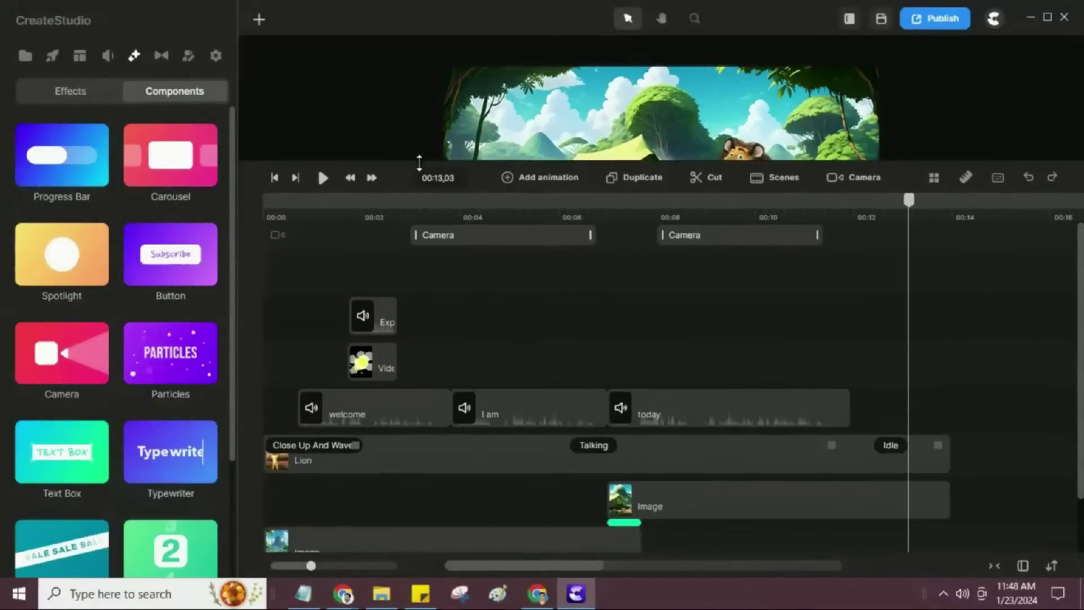
scroll(609, 384, down, 2)
scroll(683, 497, up, 1)
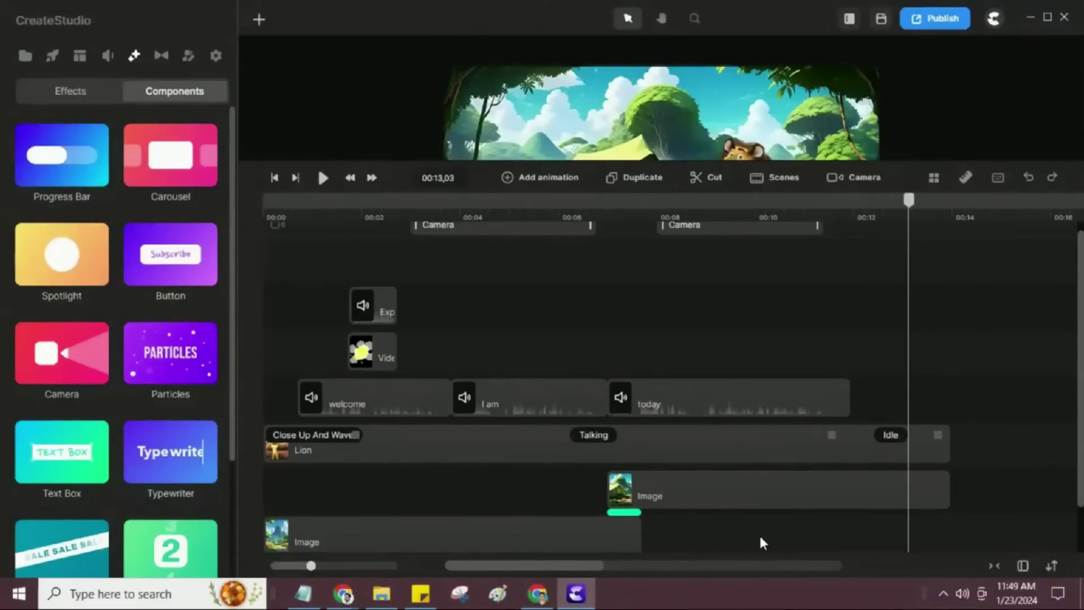
scroll(761, 543, down, 1)
drag(273, 243, 898, 550)
right_click(724, 445)
click(744, 373)
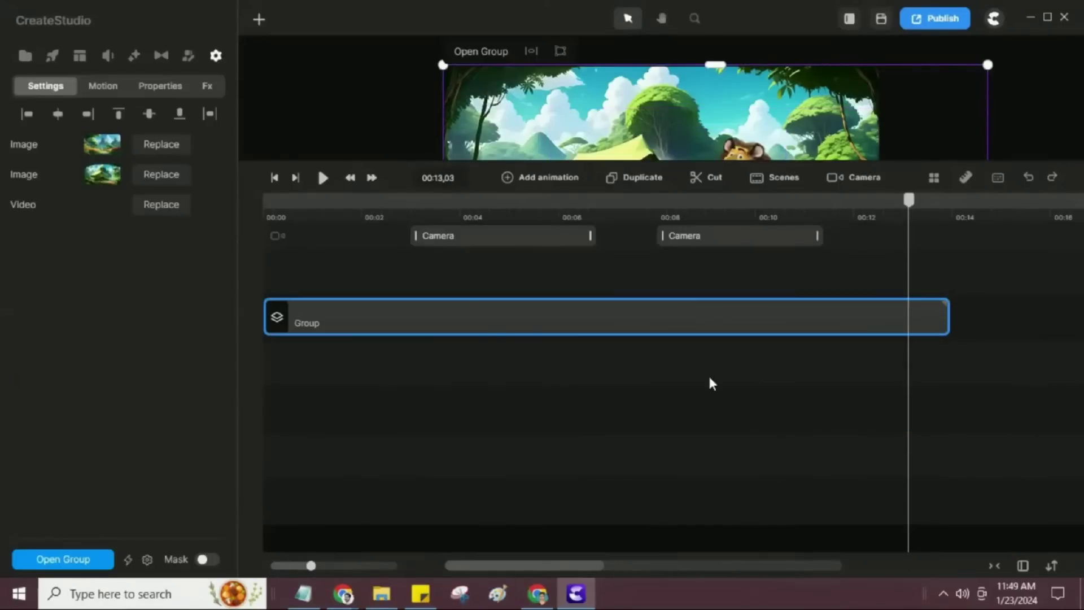
- Rename the new group to Introduction and move the playhead just past it
right_click(454, 314)
click(499, 73)
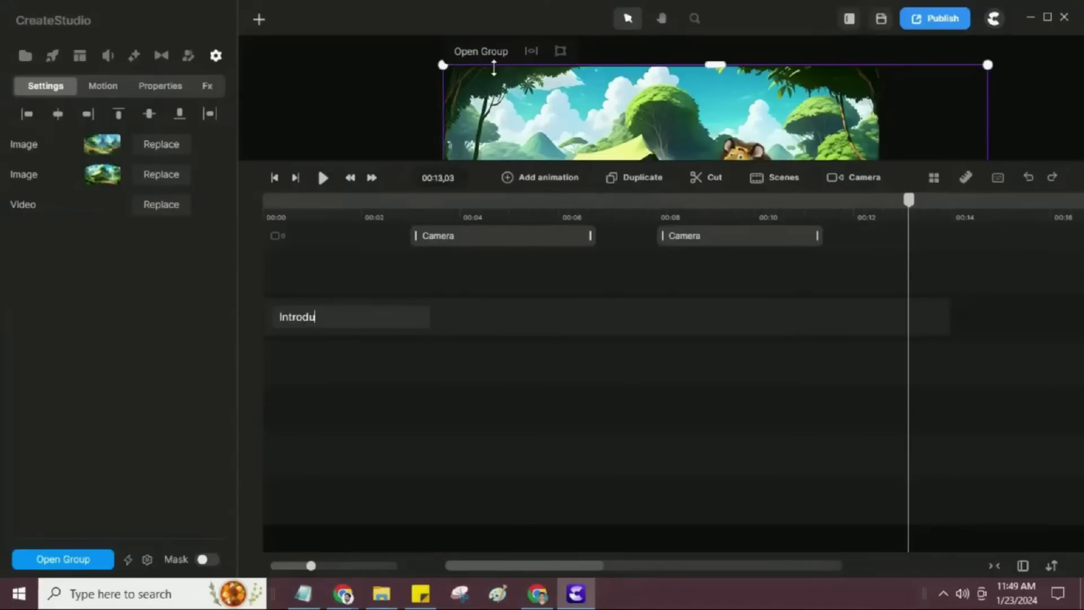
key(Return)
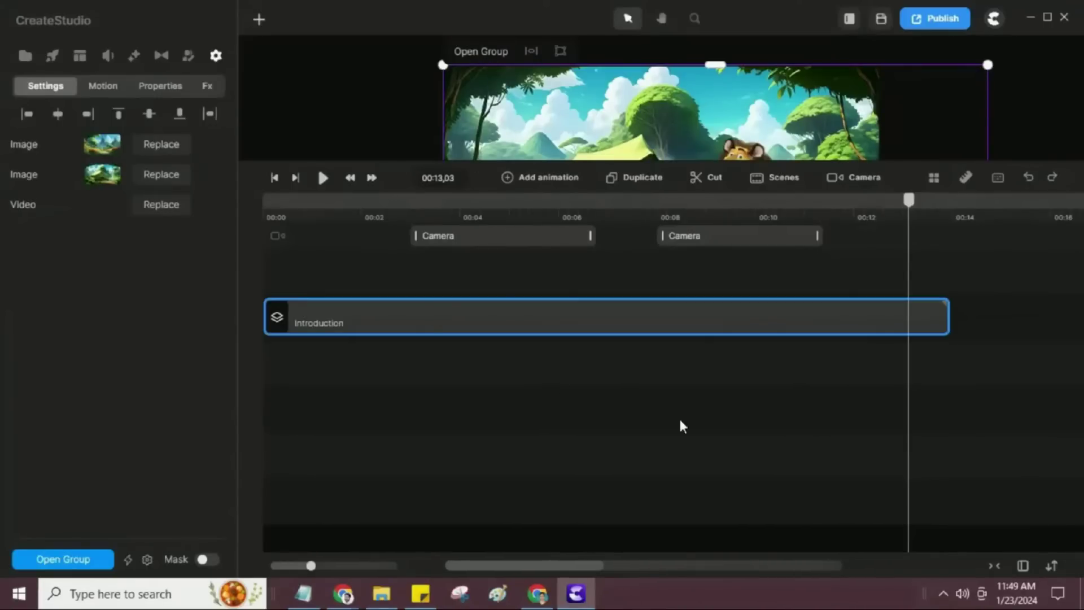
click(681, 426)
scroll(711, 389, down, 2)
scroll(711, 390, down, 2)
click(455, 402)
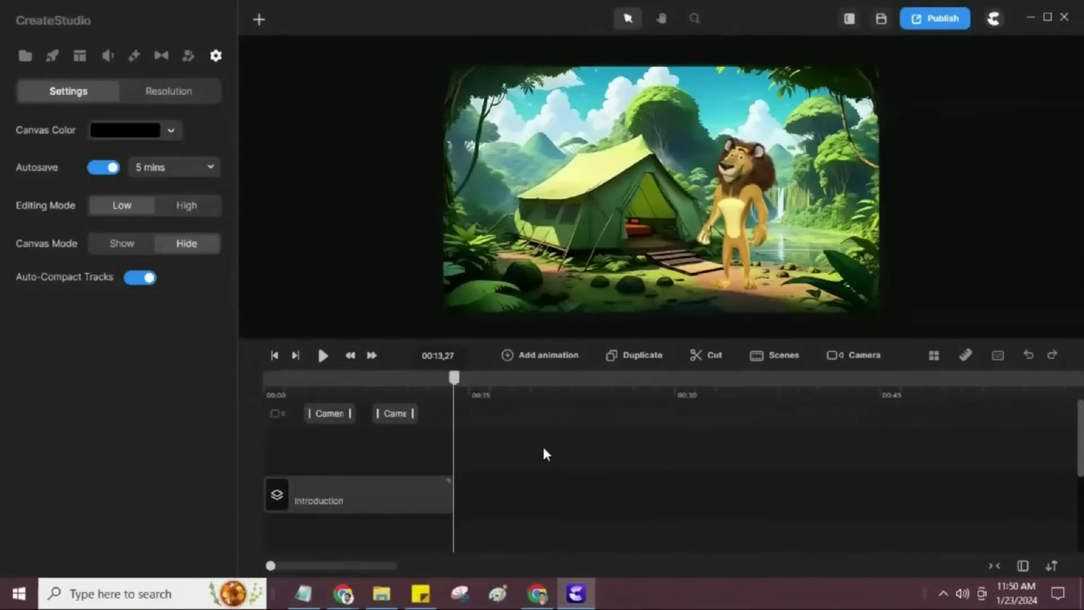
- Add the mountain campsite background from Backgrounds and lengthen its clip on the timeline
click(52, 56)
click(32, 112)
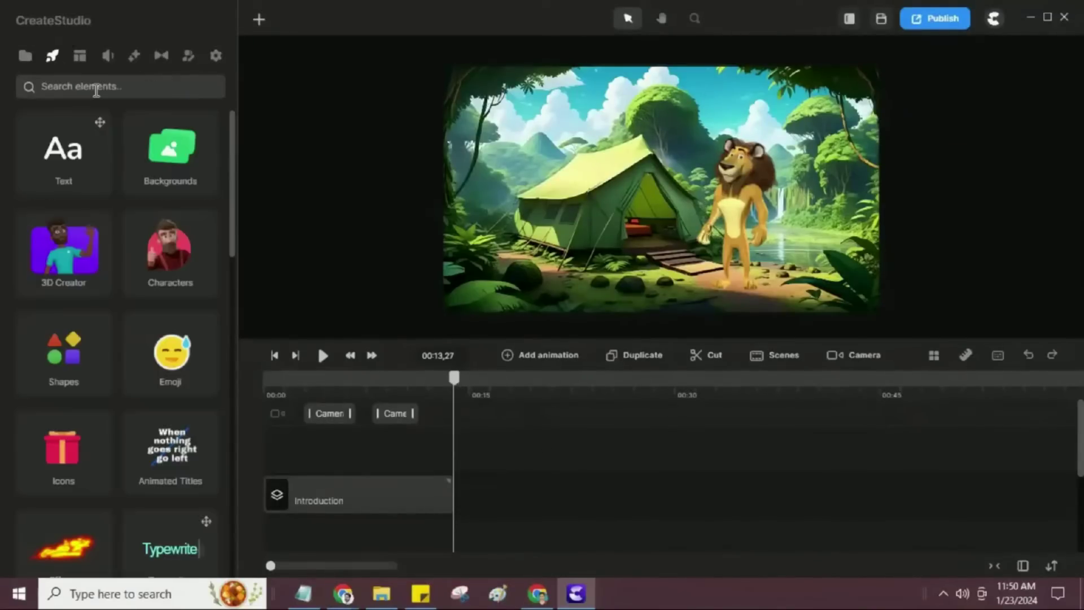
click(212, 181)
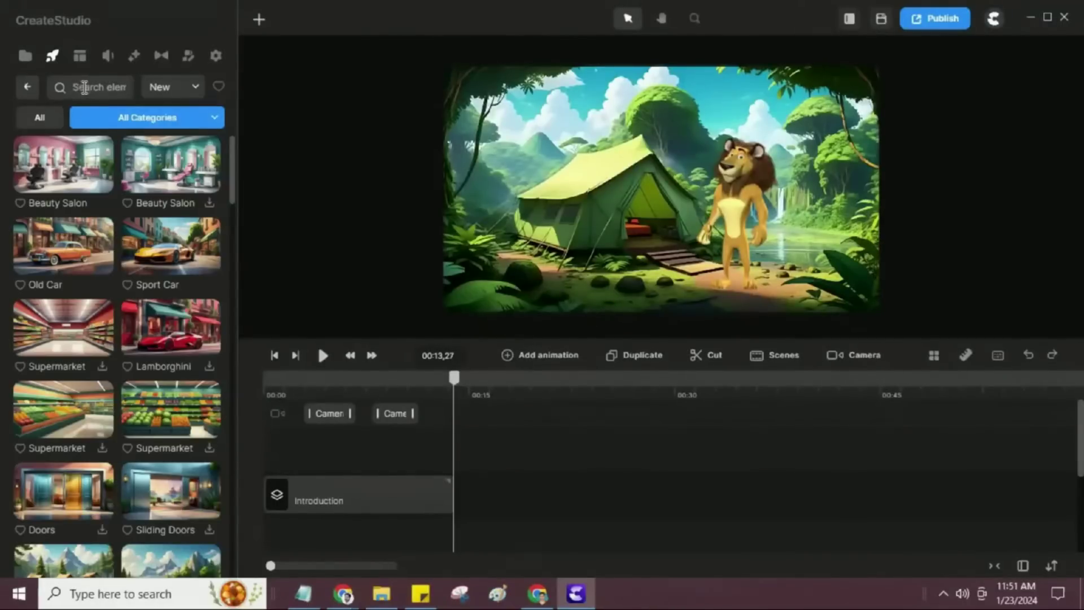
scroll(129, 180, down, 2)
scroll(129, 179, up, 2)
scroll(129, 179, down, 5)
click(171, 307)
drag(521, 494, 904, 496)
- Add the cartoon lion from a 'lion' search, set it to Talking, flip it, and move it left
click(89, 84)
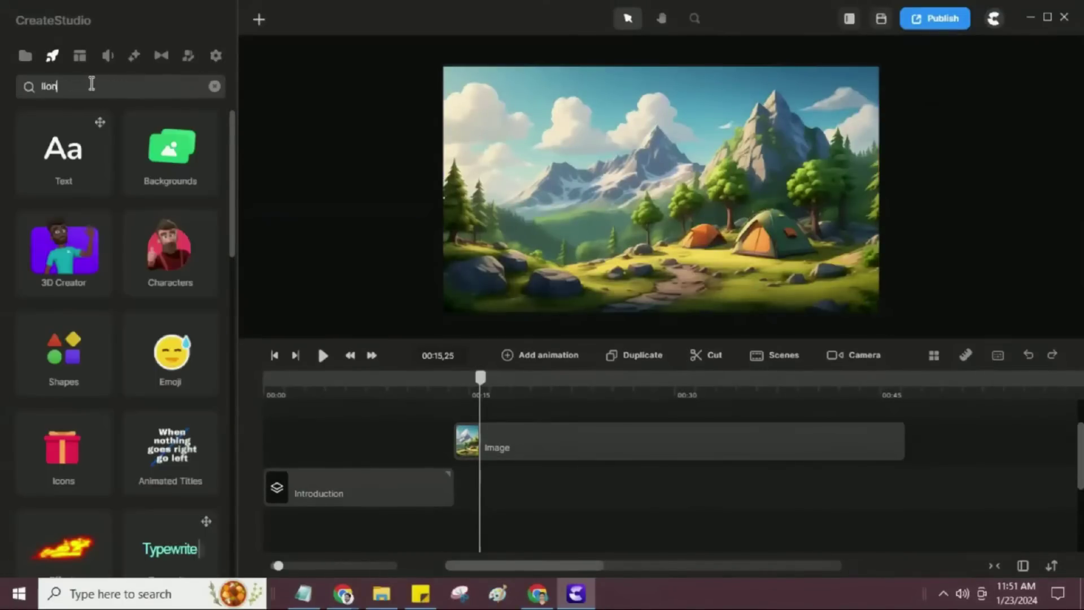
click(172, 233)
click(454, 465)
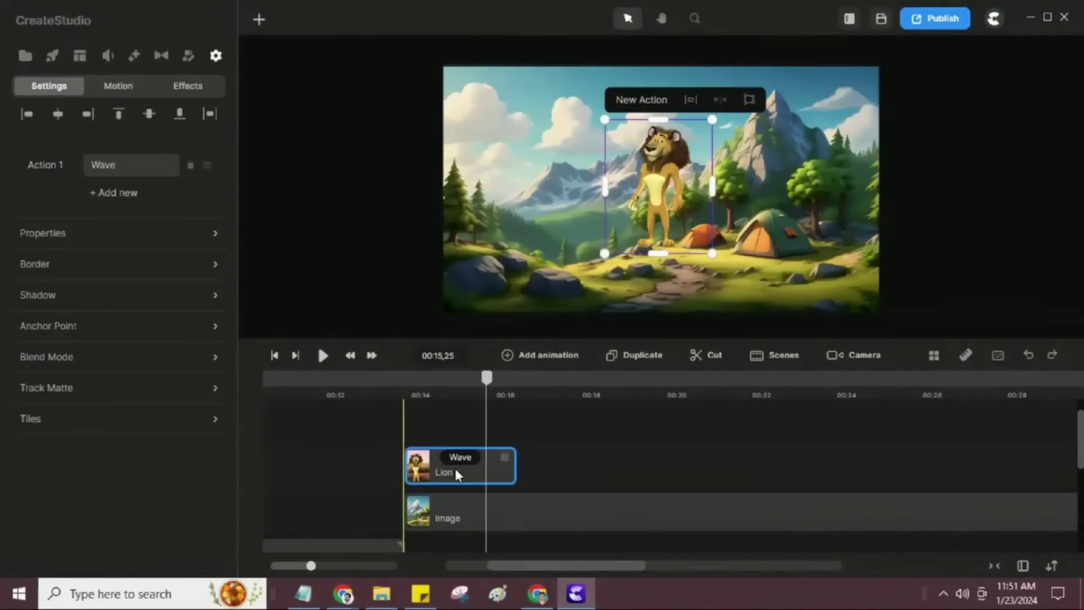
click(458, 457)
scroll(333, 169, down, 5)
click(282, 144)
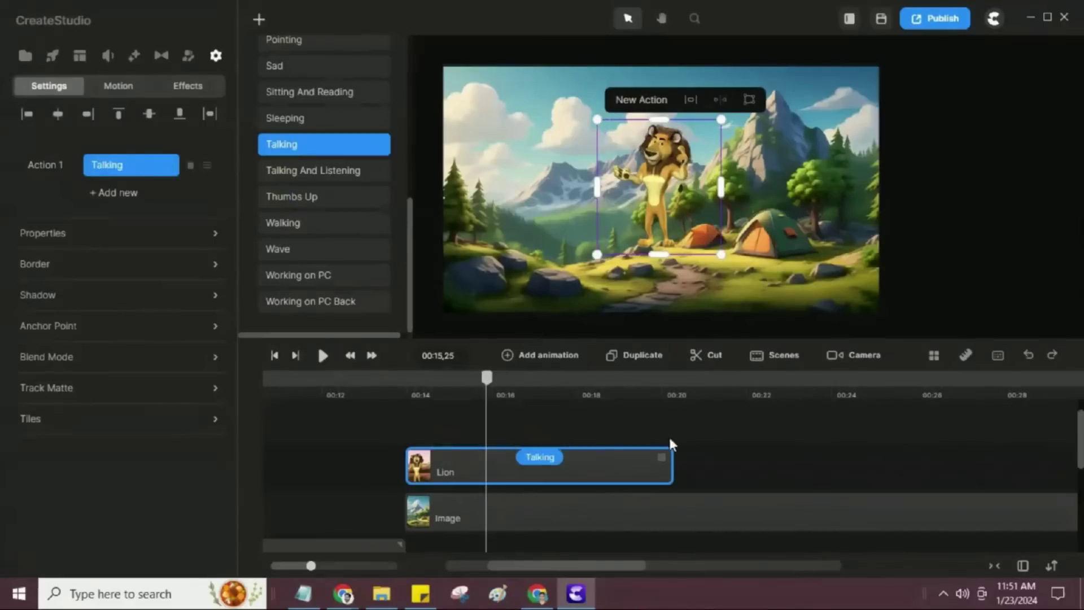
click(719, 99)
drag(680, 166, 540, 203)
click(878, 412)
- Give the lion an Idle action after its Talking action
scroll(658, 392, down, 3)
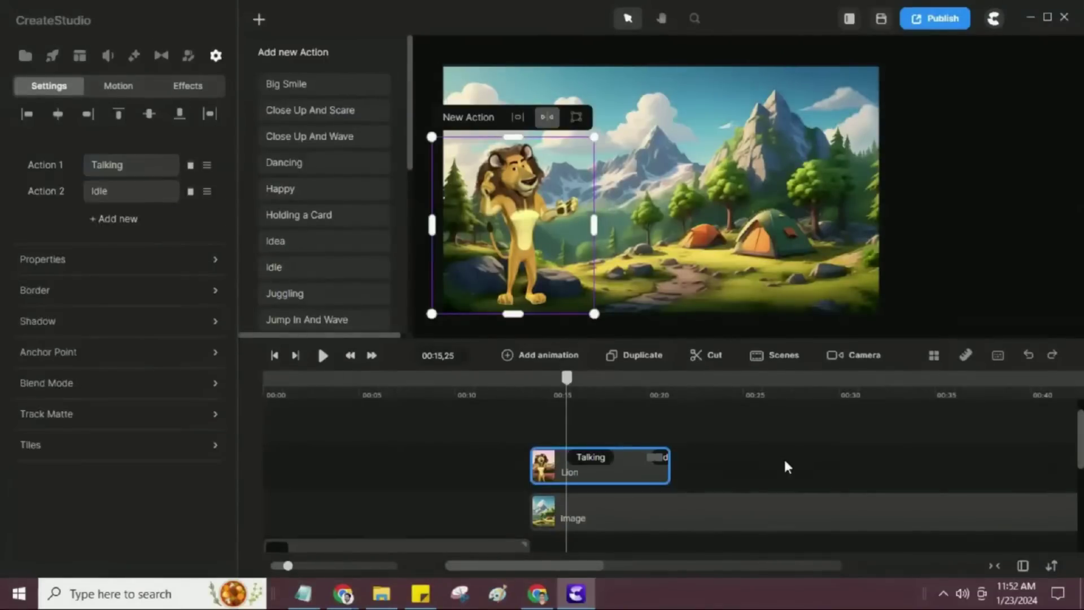
scroll(550, 559, right, 3)
scroll(791, 400, up, 3)
click(772, 456)
click(815, 456)
- Add the remember music track to the scene's timeline
click(732, 457)
scroll(467, 445, down, 3)
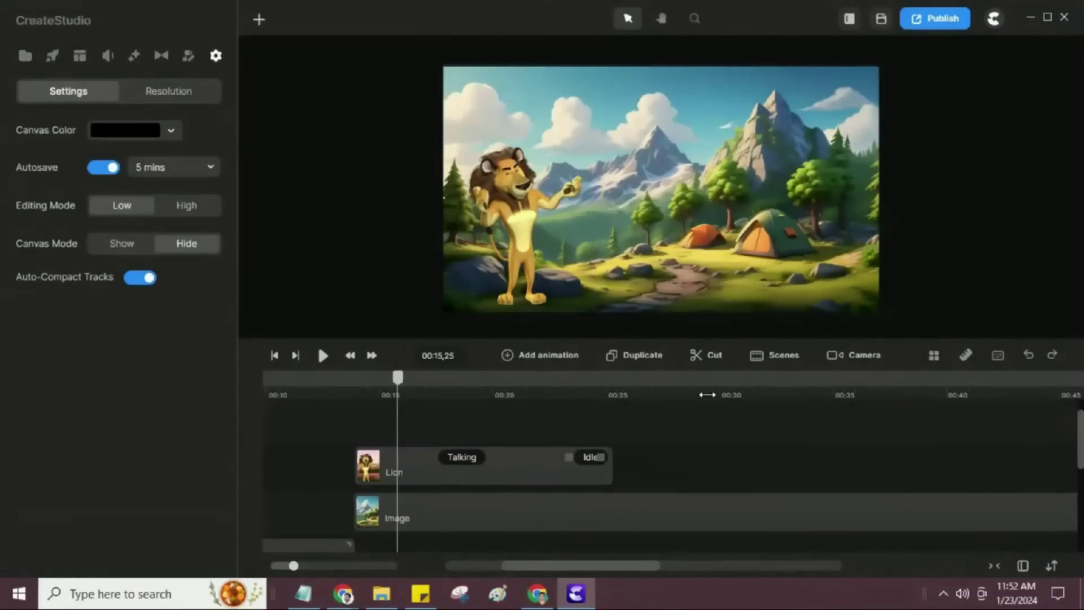
click(25, 56)
drag(169, 272, 439, 462)
click(578, 456)
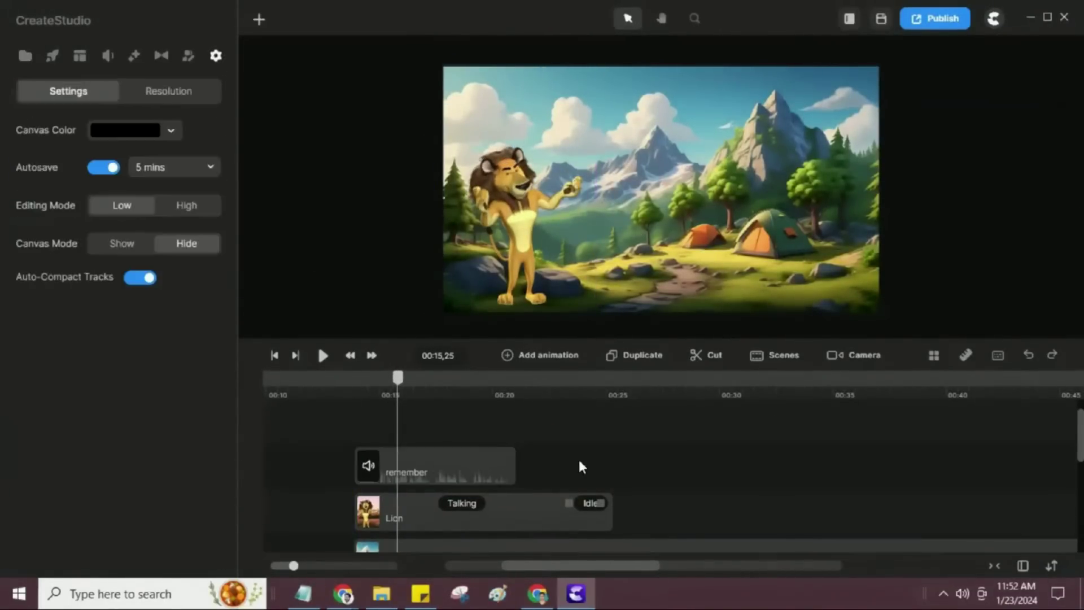
- Preview the scene from the start and end the lion's talking earlier so Idle begins sooner
click(353, 377)
click(323, 355)
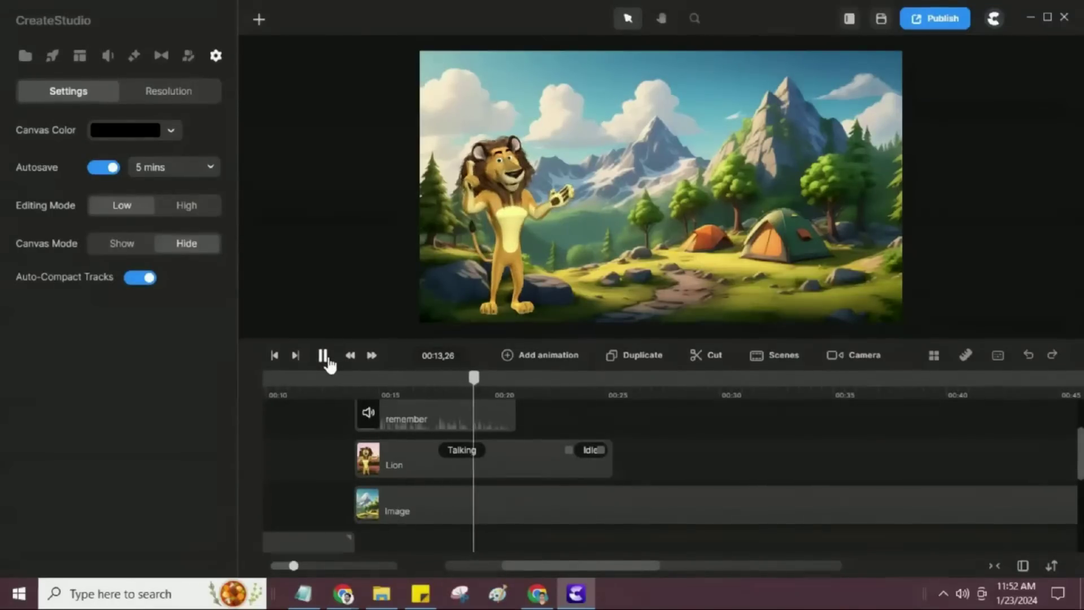
click(325, 356)
scroll(623, 391, up, 2)
drag(675, 453, 501, 439)
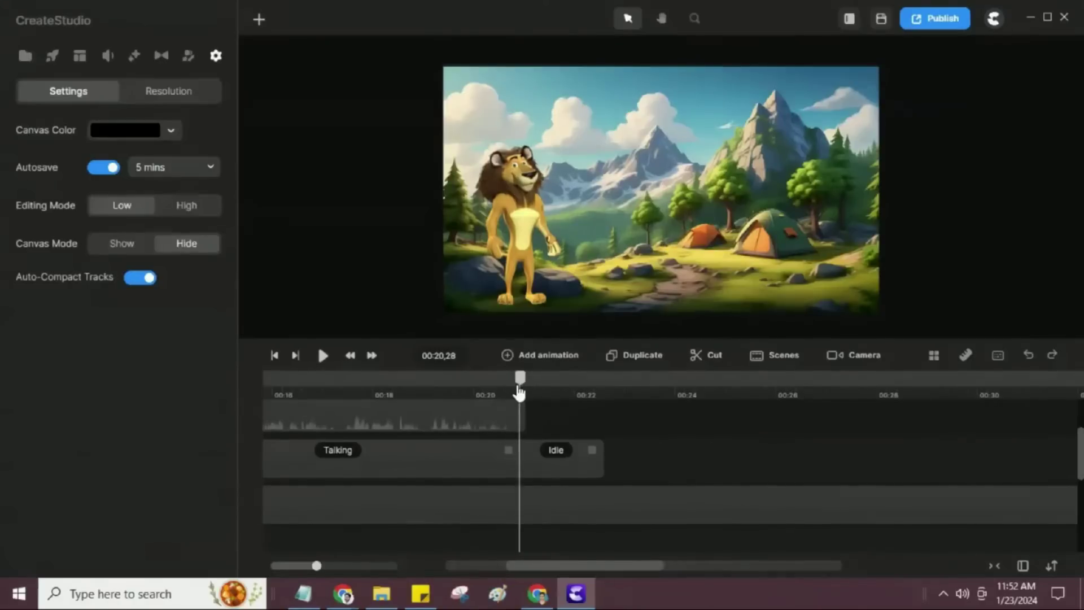
scroll(823, 391, down, 3)
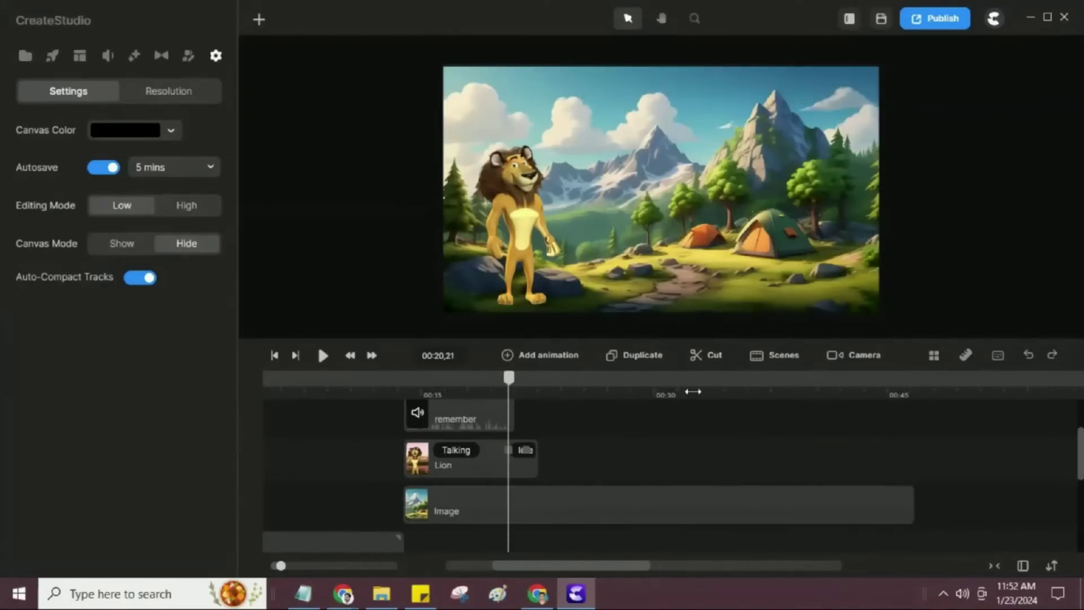
- Shorten the campsite background to match the lion and add the Deer from Characters > Animals
drag(906, 505, 539, 494)
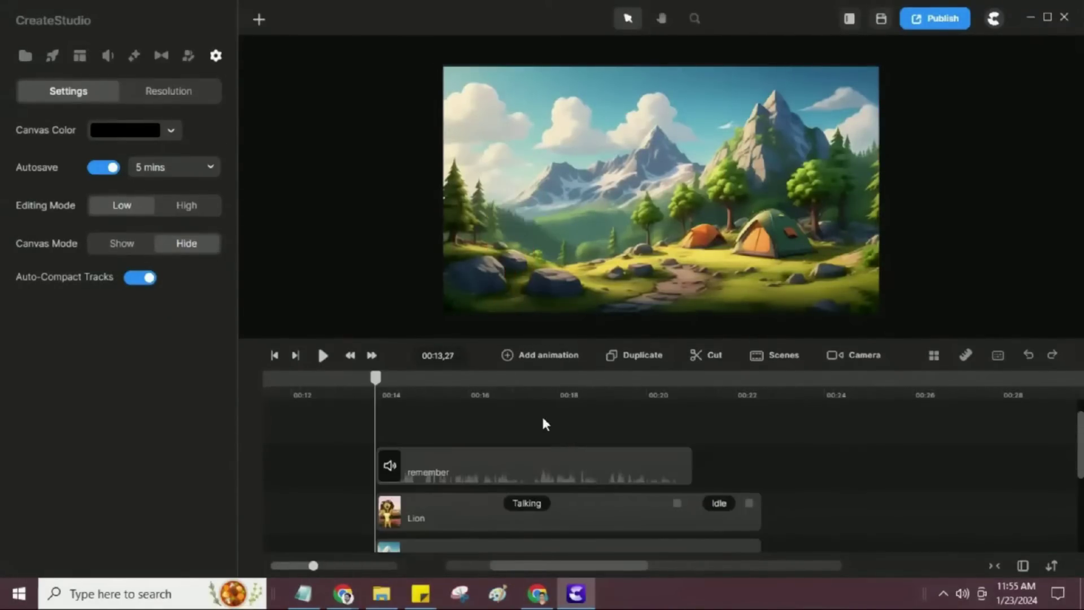
click(54, 56)
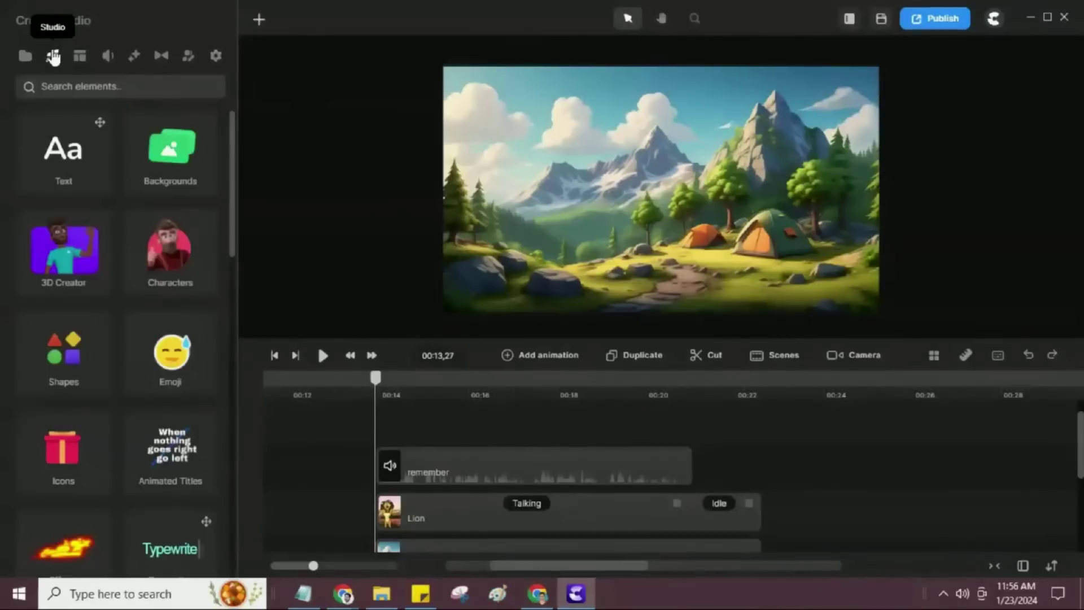
click(188, 275)
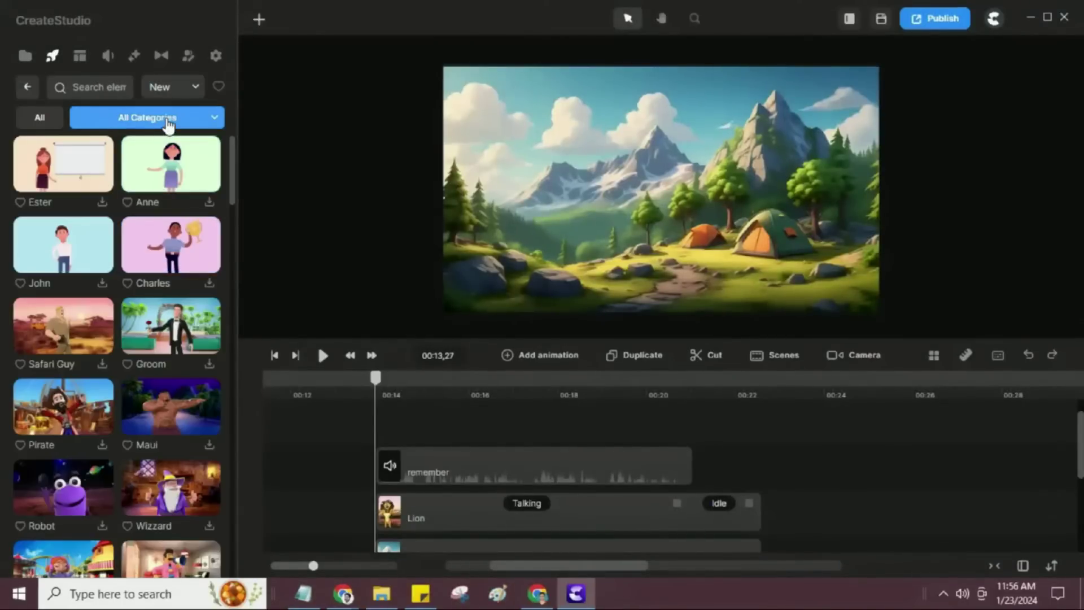
scroll(161, 192, down, 2)
scroll(160, 210, up, 2)
click(157, 124)
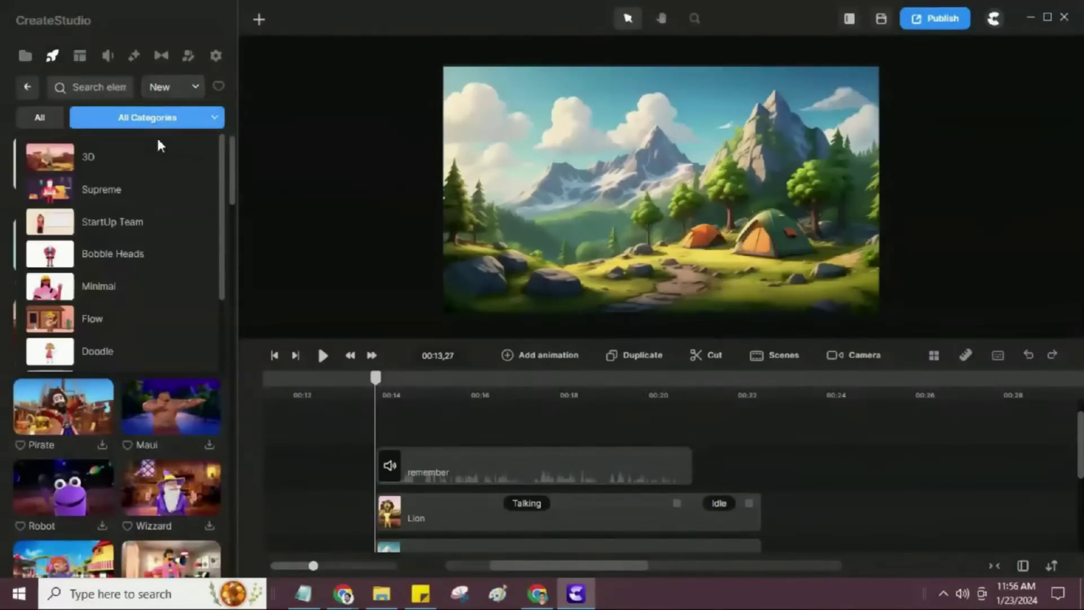
scroll(147, 316, down, 3)
click(141, 290)
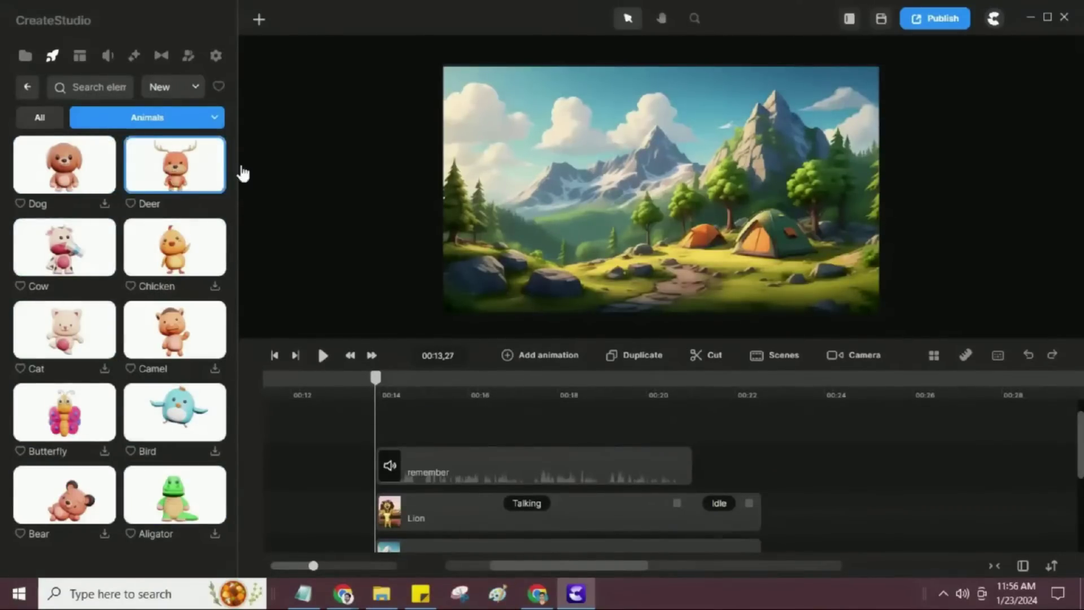
drag(273, 166, 672, 135)
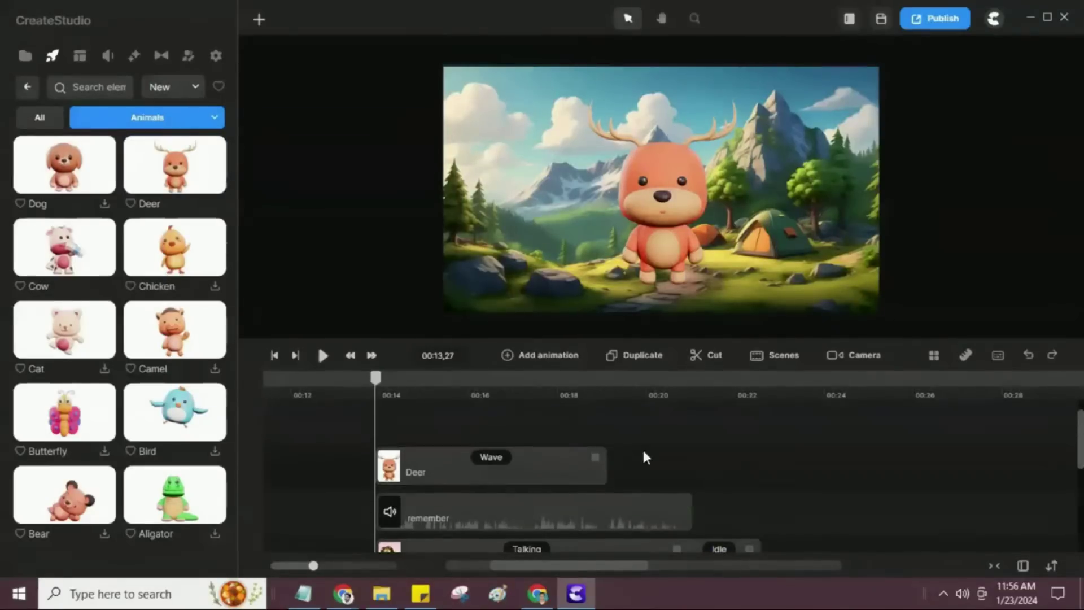
- At 00:14,27, shrink the deer and place it in front of the tent
click(420, 389)
click(480, 480)
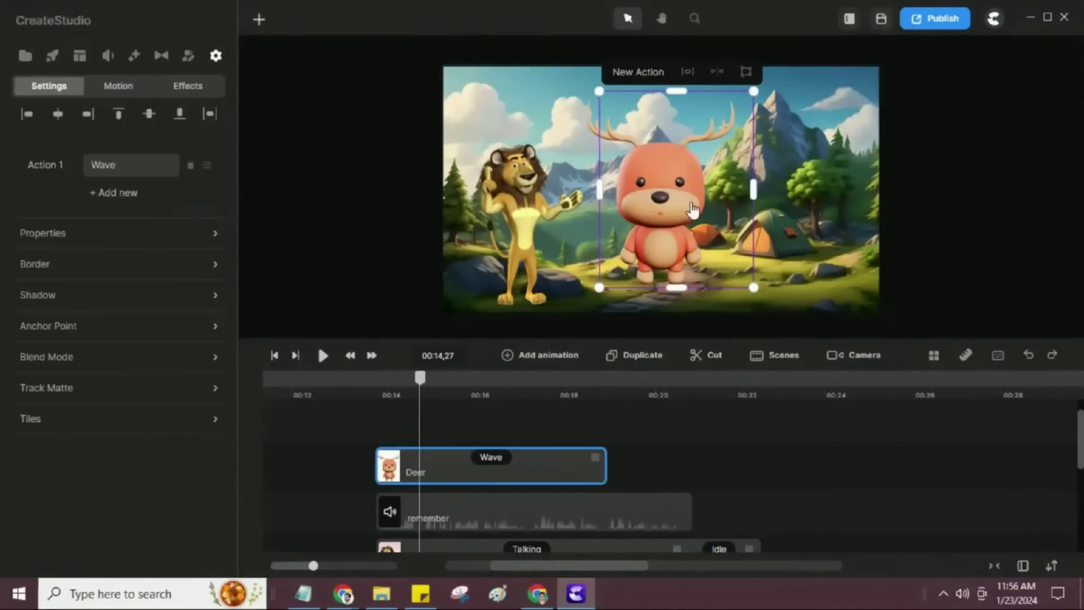
drag(754, 90, 659, 213)
drag(623, 248, 675, 249)
drag(723, 195, 716, 205)
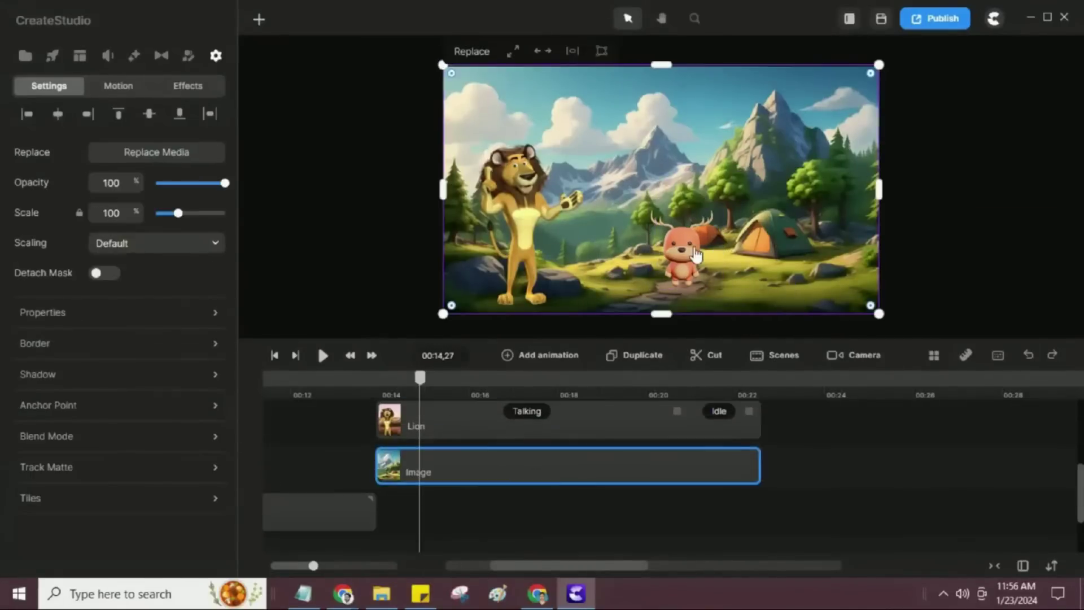
- Change the deer's action to Roar, add Walking after it, and disable Roar's starting animation
click(490, 457)
scroll(334, 228, down, 1)
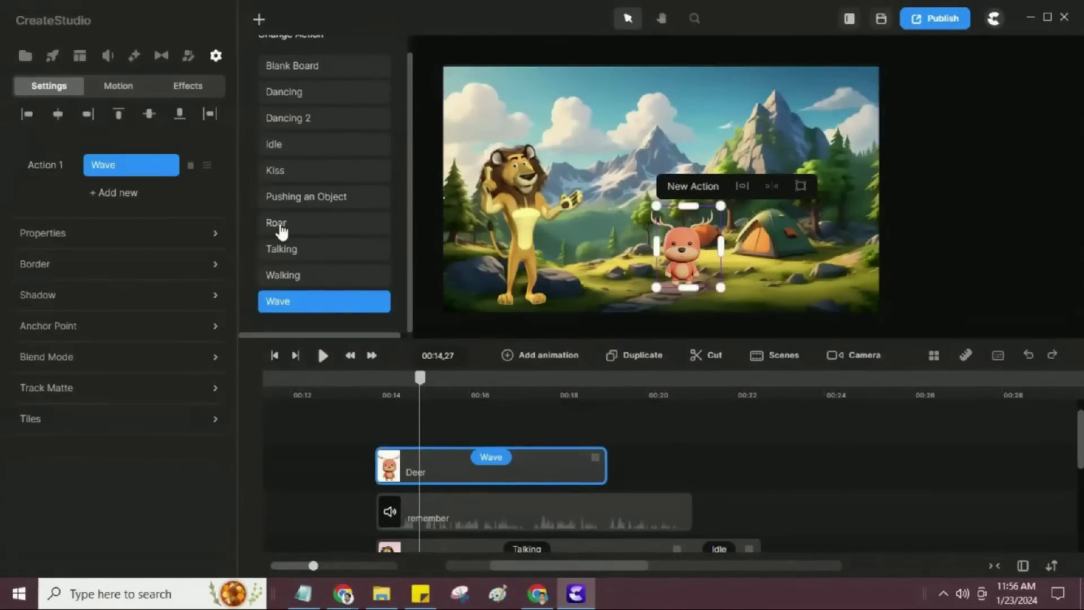
click(281, 229)
click(116, 195)
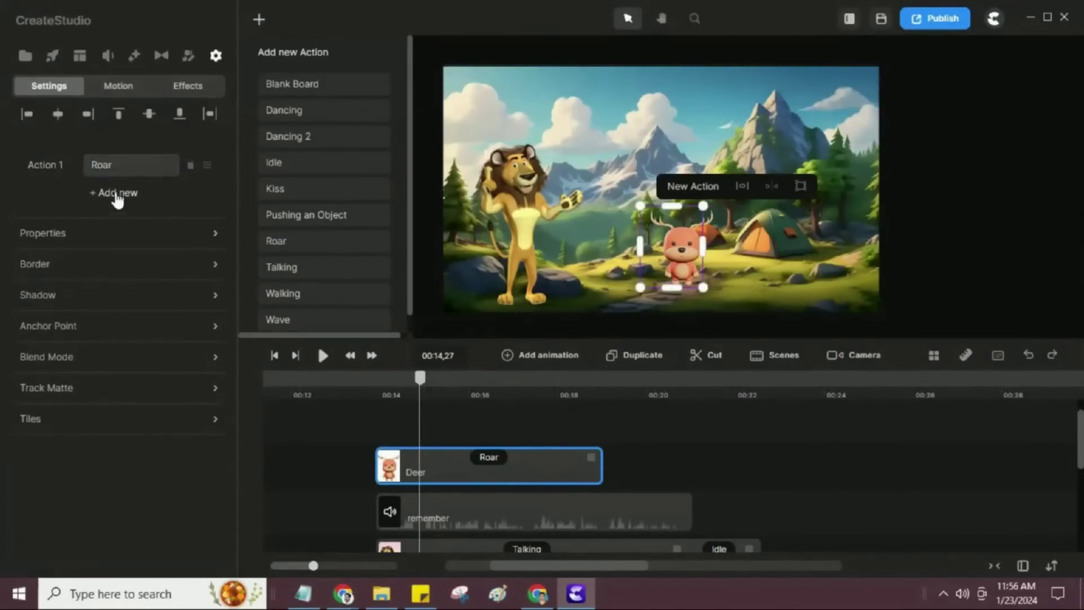
click(297, 294)
click(488, 458)
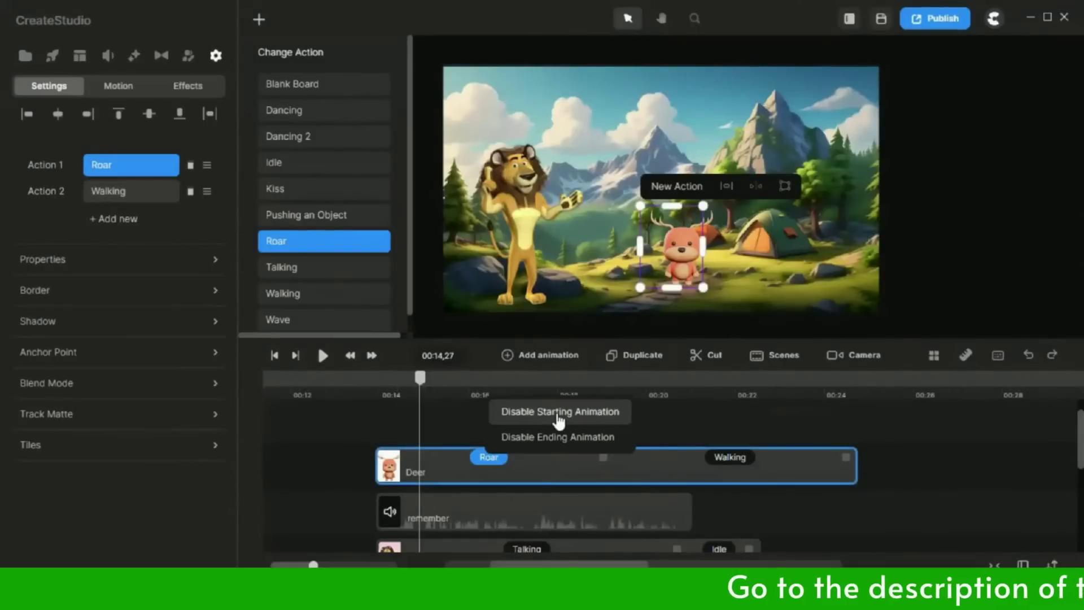
click(559, 413)
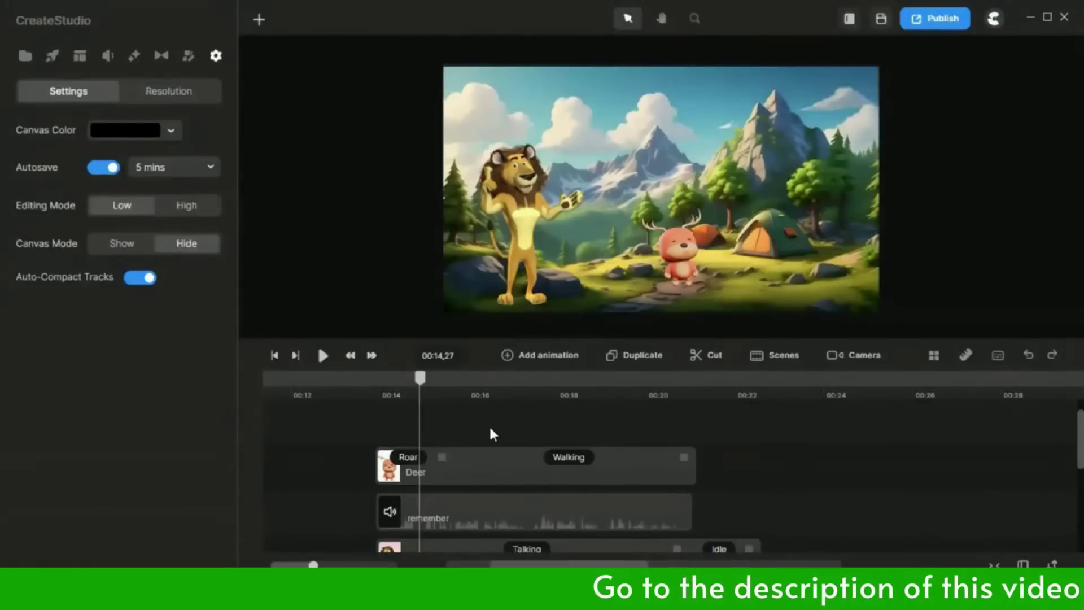
- Disable the Walking action's starting and ending animations
click(580, 460)
right_click(582, 460)
click(581, 416)
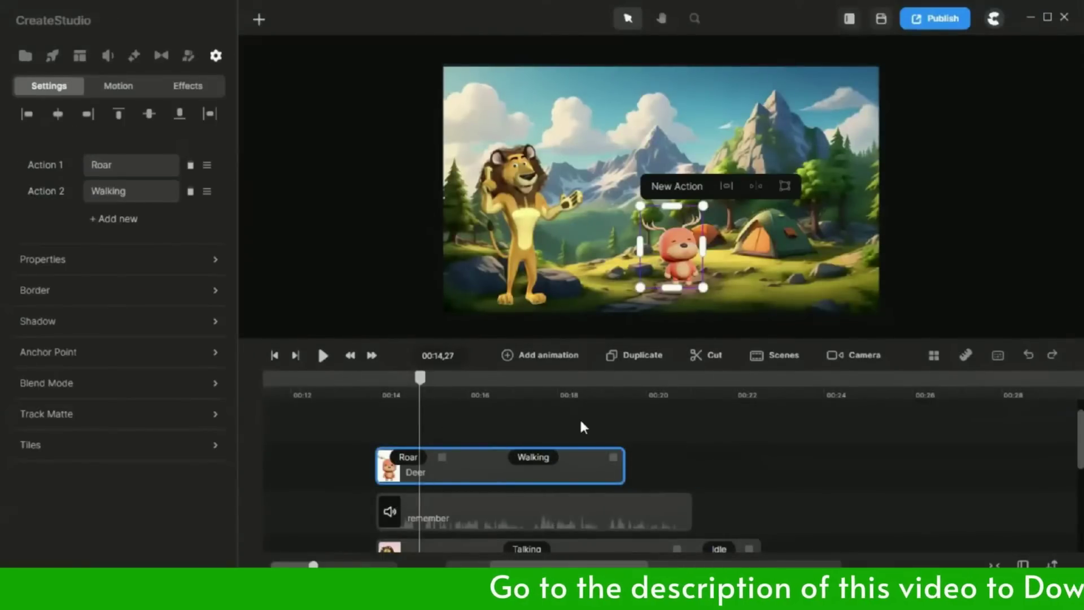
right_click(536, 457)
click(611, 443)
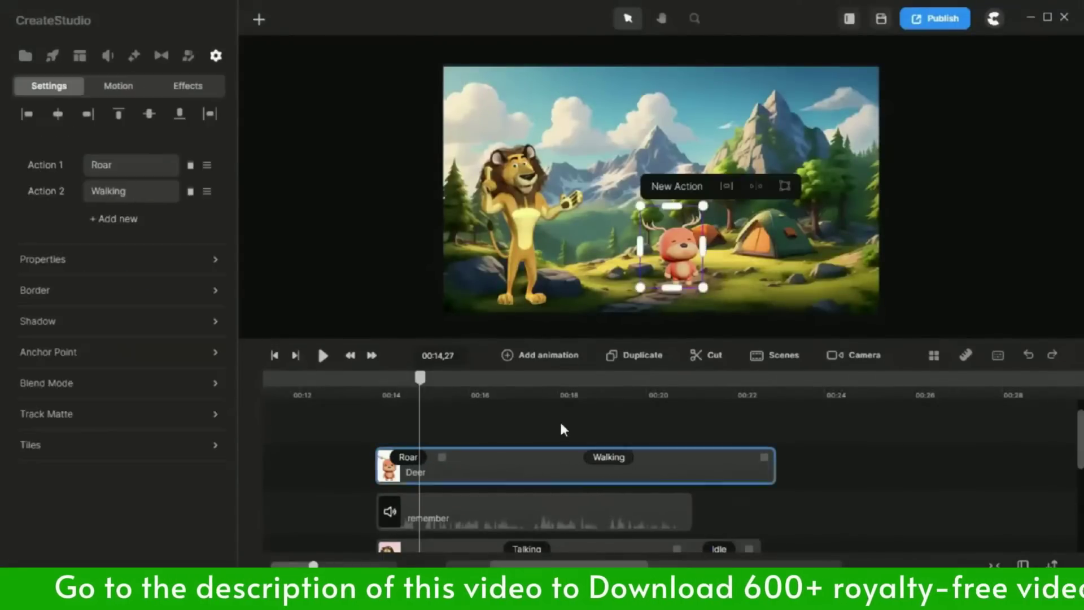
- Preview the deer and set the playhead to about 00:15,09
click(370, 377)
click(324, 356)
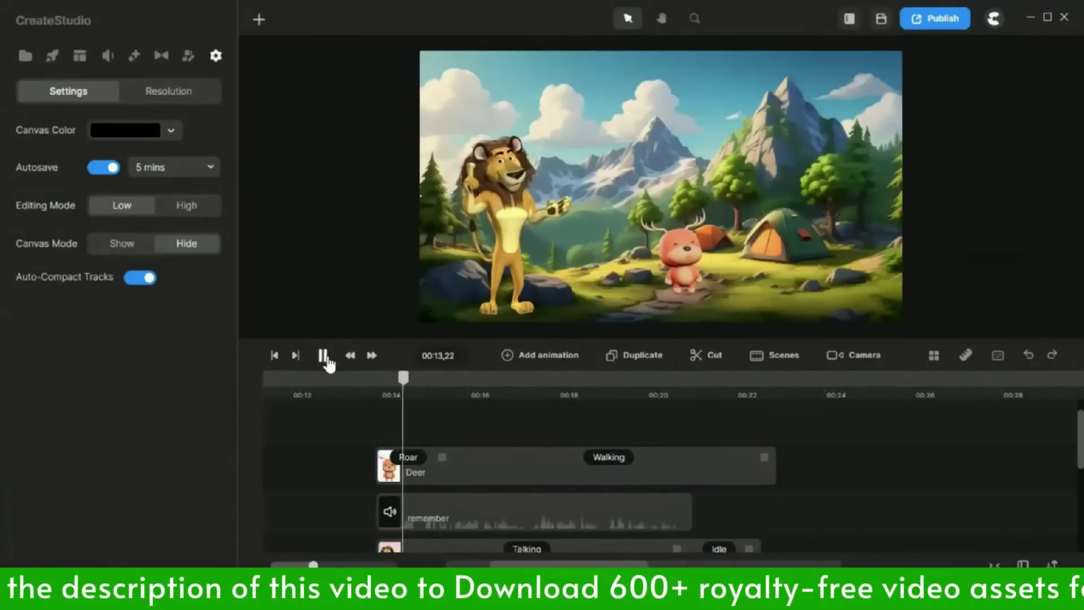
click(324, 356)
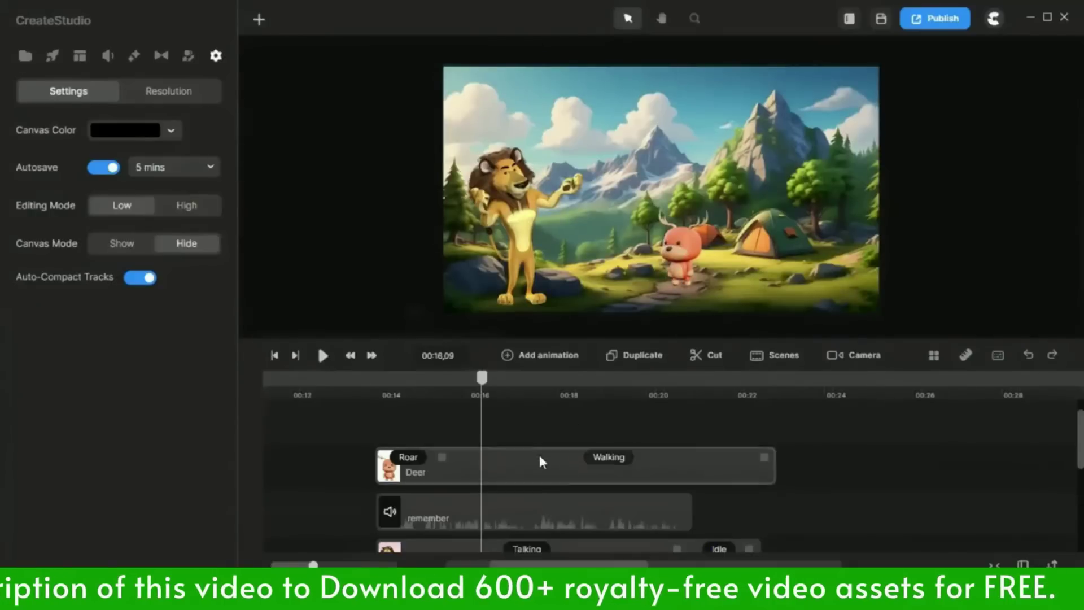
click(515, 467)
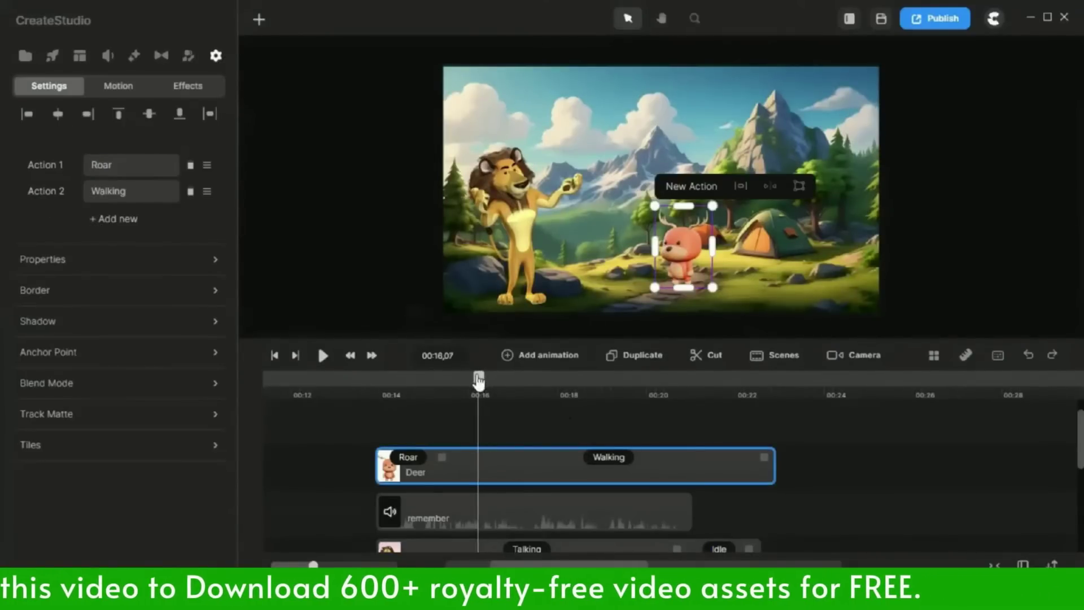
drag(477, 382, 442, 390)
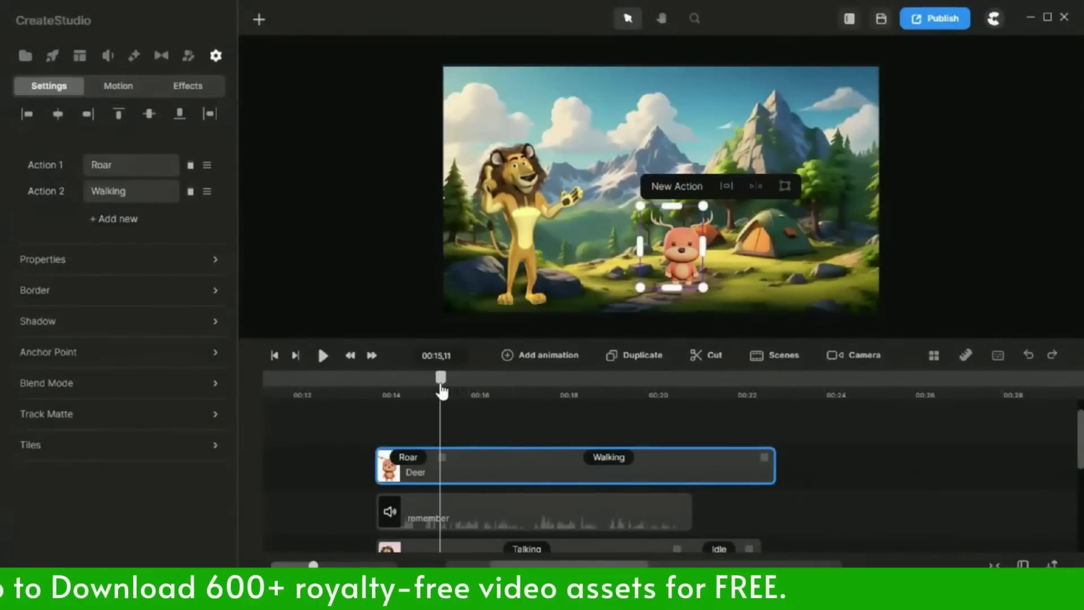
click(322, 356)
click(319, 356)
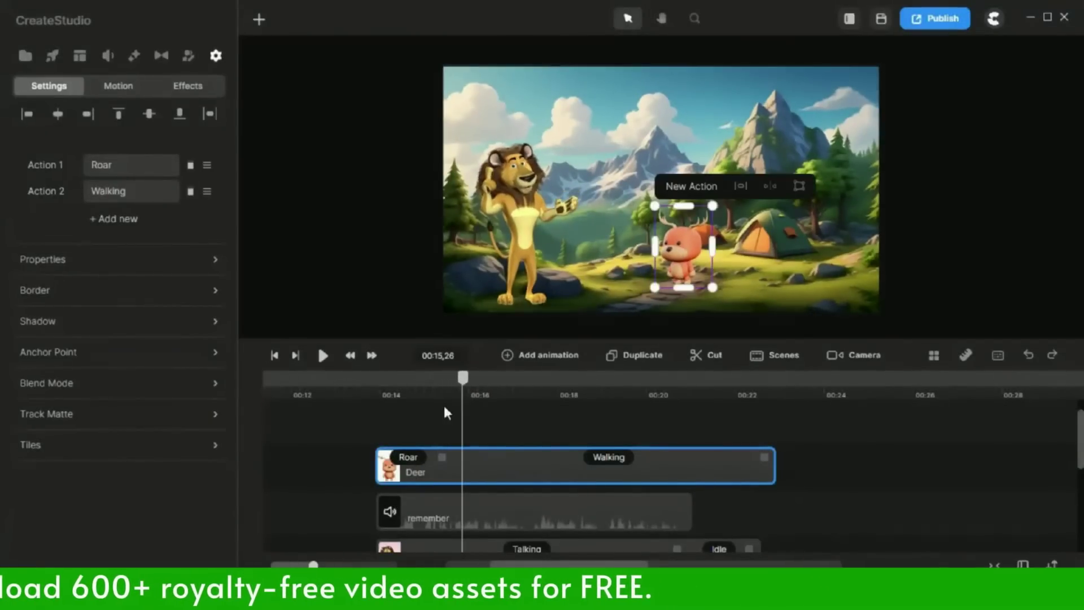
drag(446, 396, 443, 398)
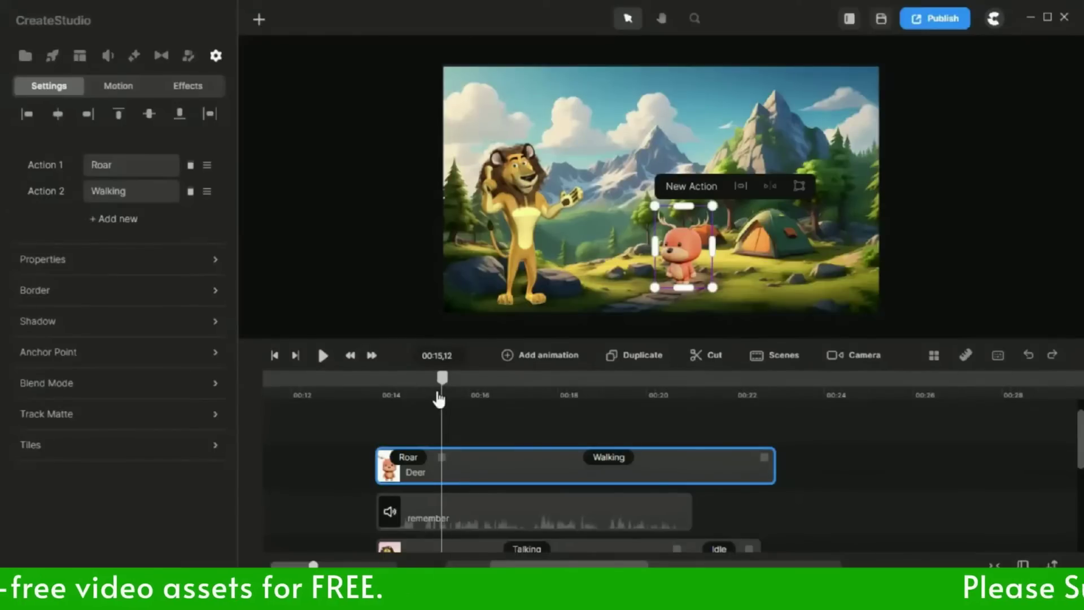
click(508, 429)
click(523, 451)
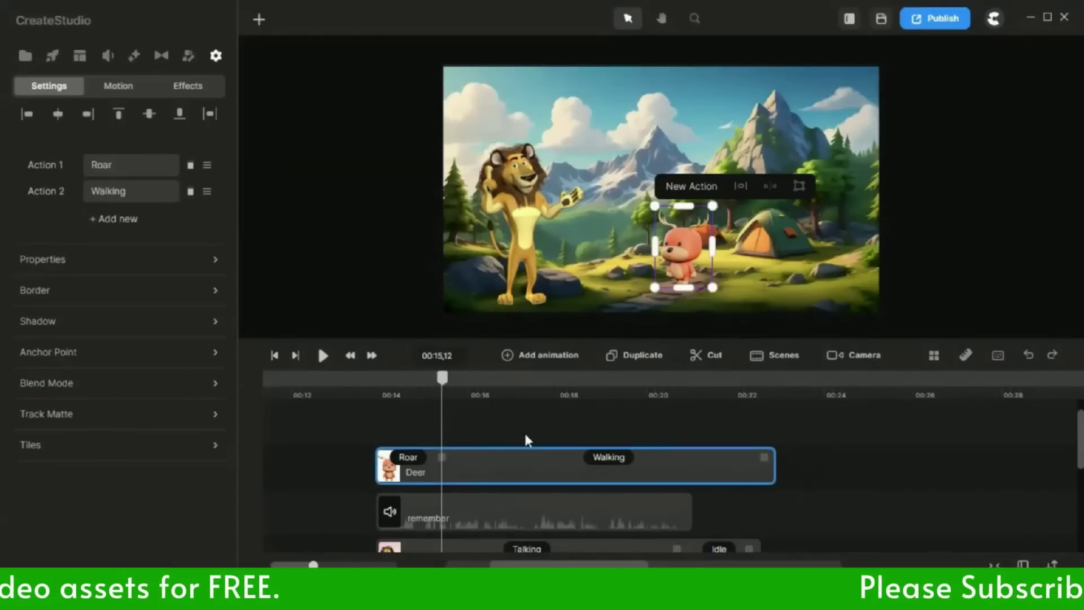
- Add a Position animation to the deer, moving it down beside the lion's feet at the second keyframe
click(551, 355)
click(584, 126)
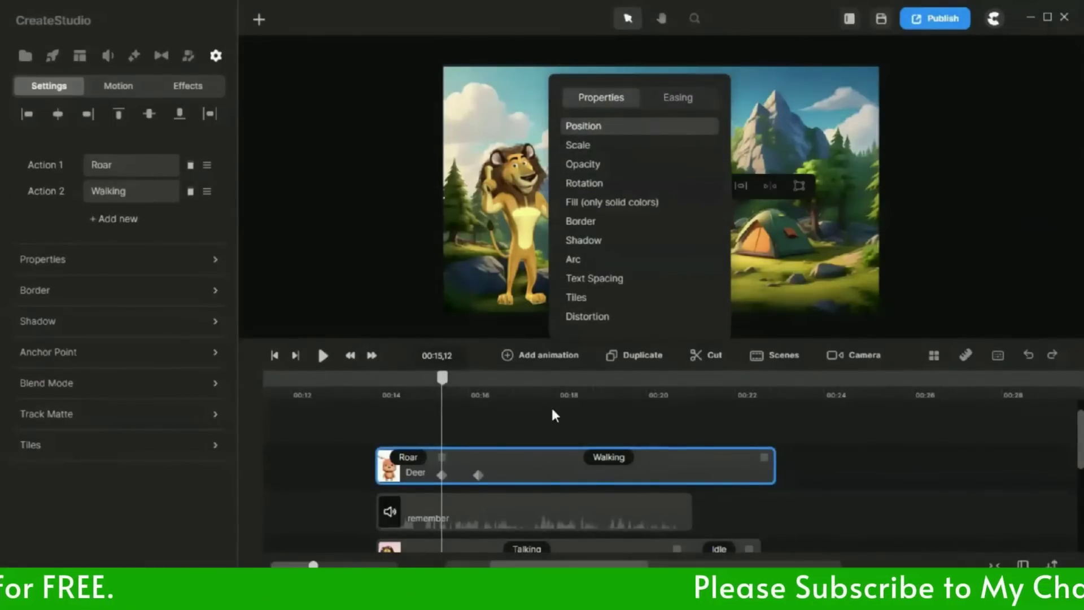
click(530, 411)
click(441, 474)
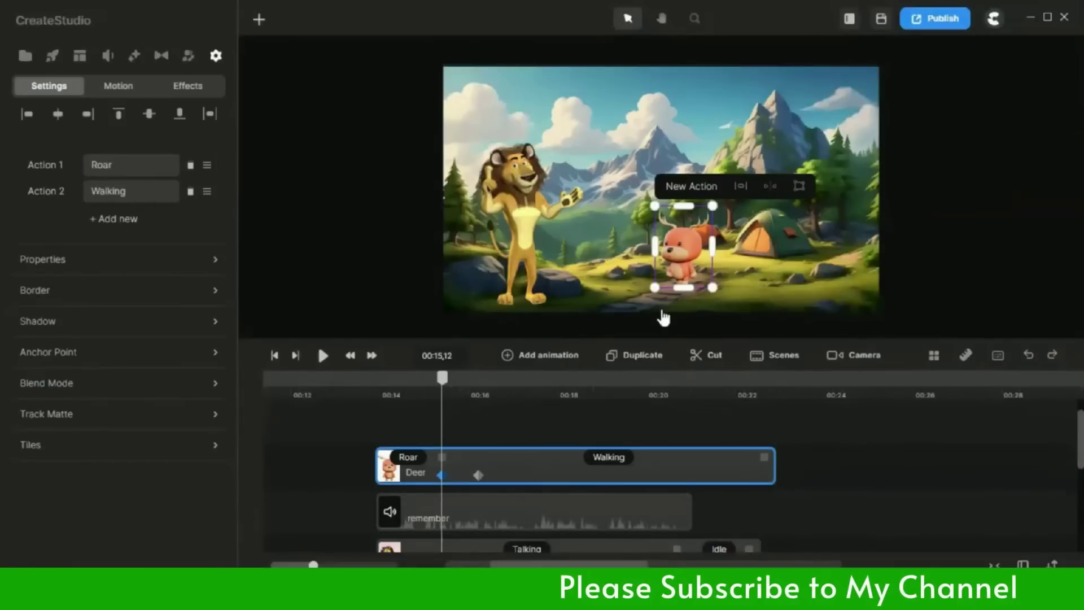
click(520, 406)
click(478, 475)
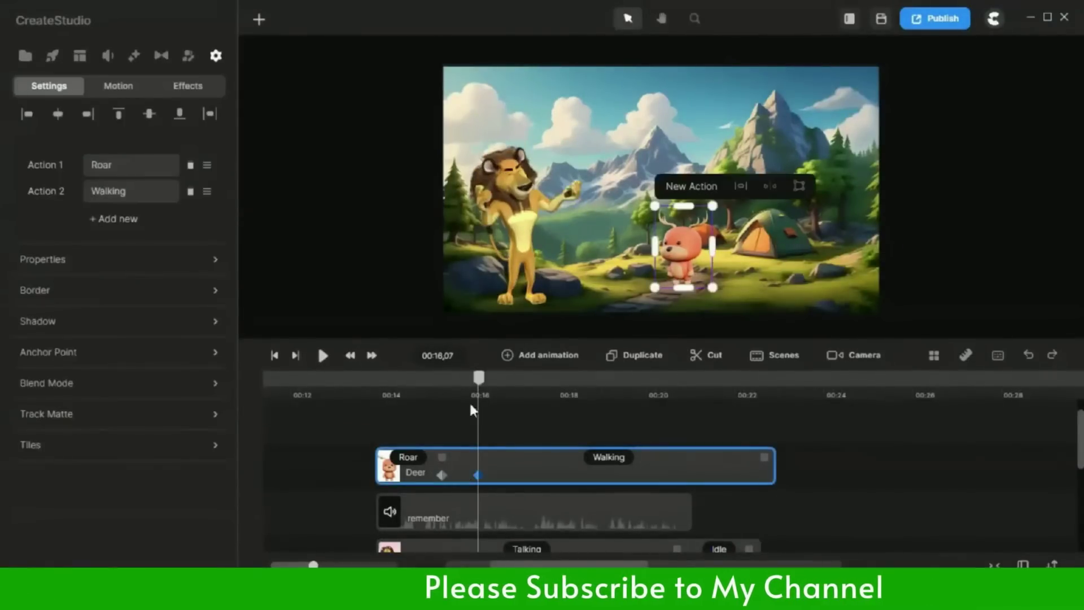
drag(678, 262, 540, 374)
click(520, 436)
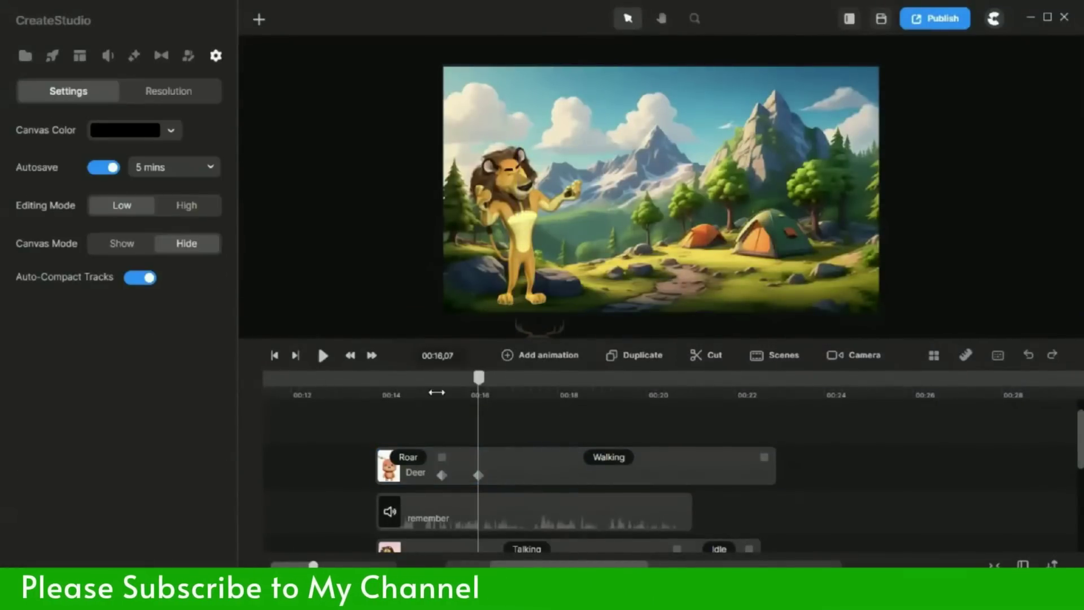
- Move the deer's end keyframe later to about 00:21 and preview the walk
click(435, 389)
click(323, 355)
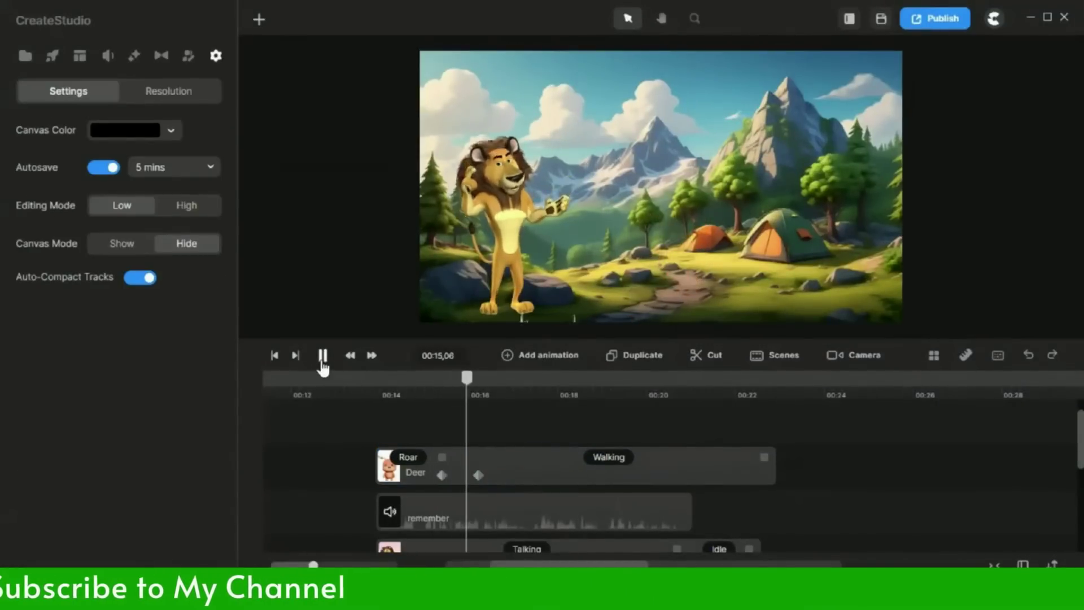
click(322, 361)
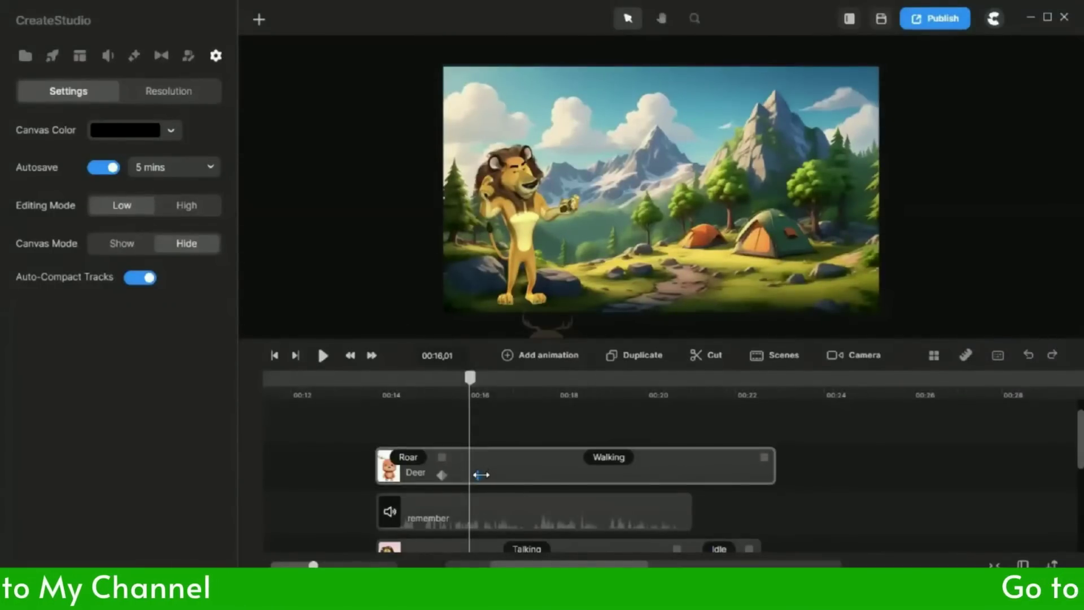
drag(485, 475, 531, 475)
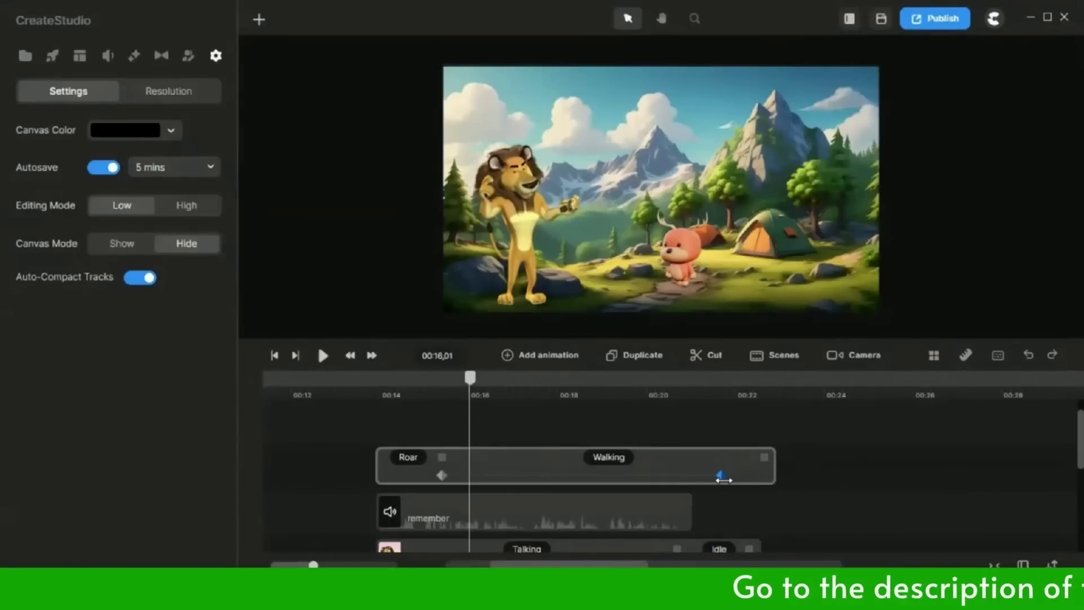
click(722, 477)
click(616, 425)
click(423, 395)
click(323, 363)
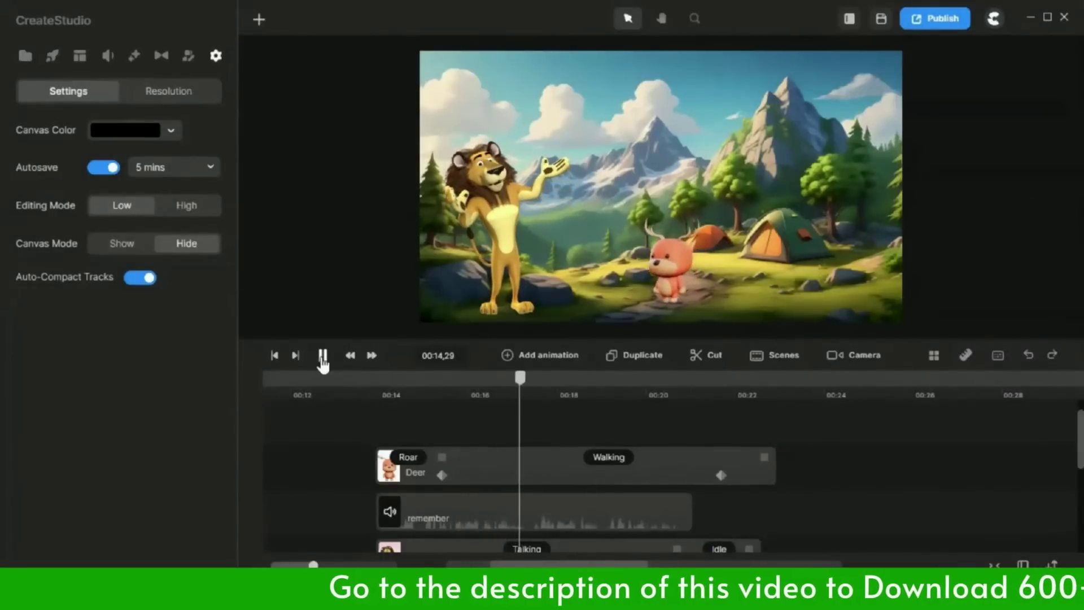
click(323, 355)
- Review the deer animation's easing options and replay the scene from 00:14
click(655, 470)
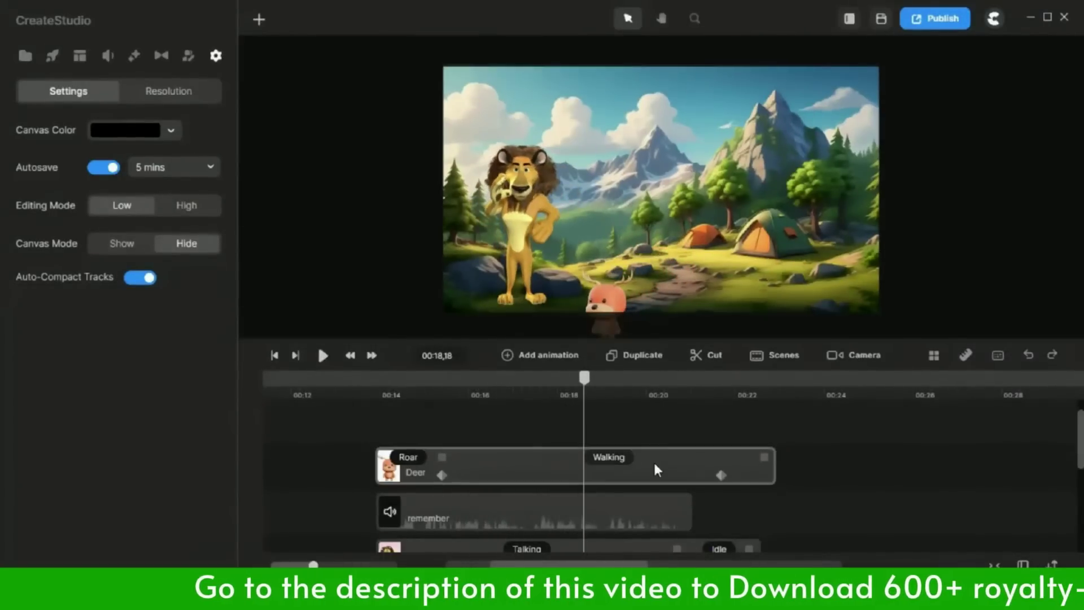
click(631, 480)
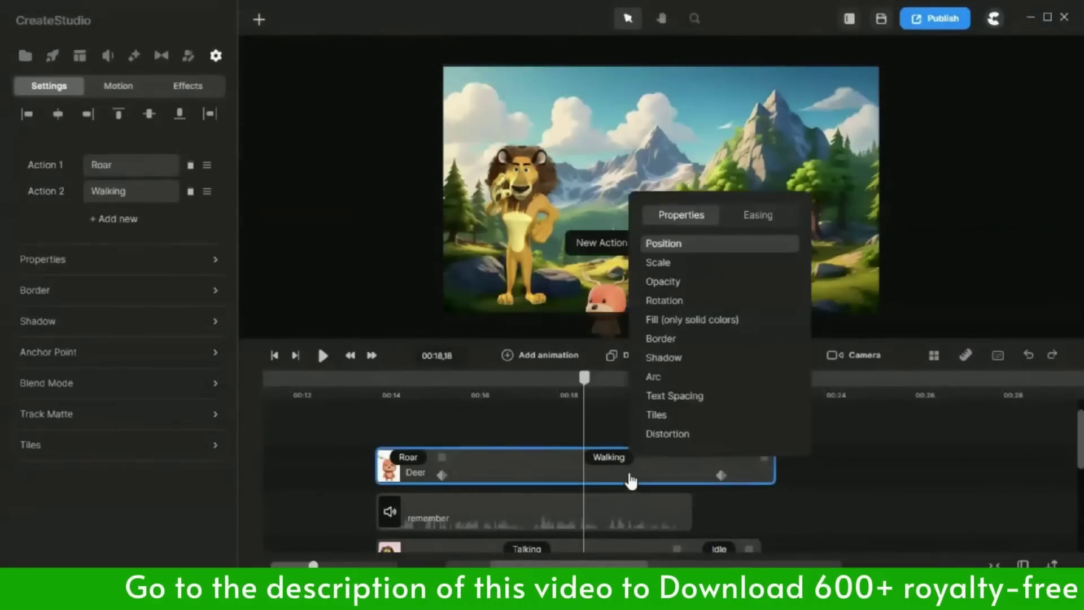
click(759, 217)
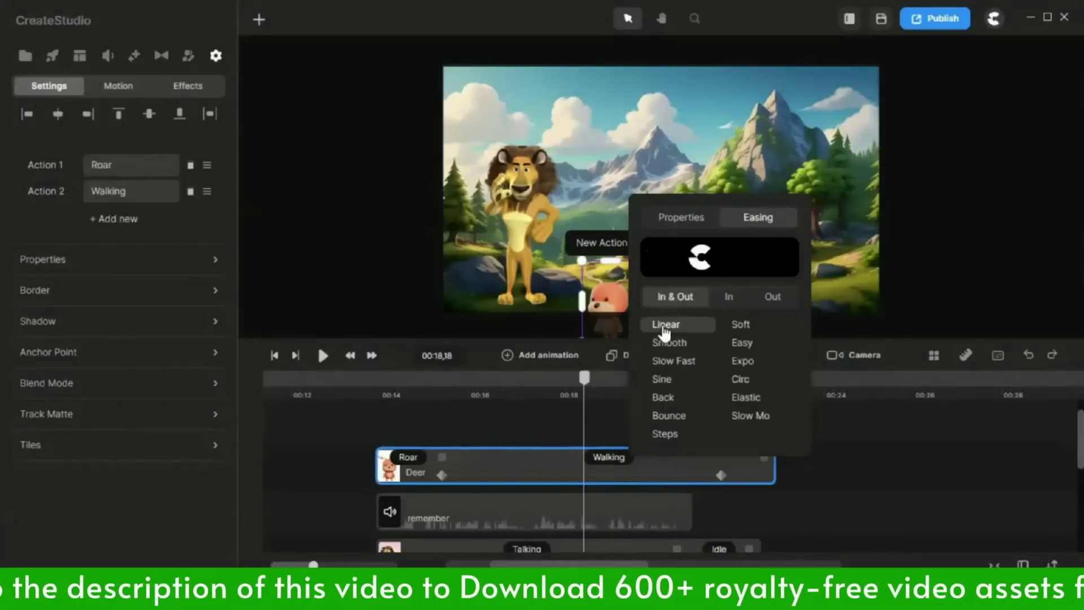
click(523, 417)
click(416, 395)
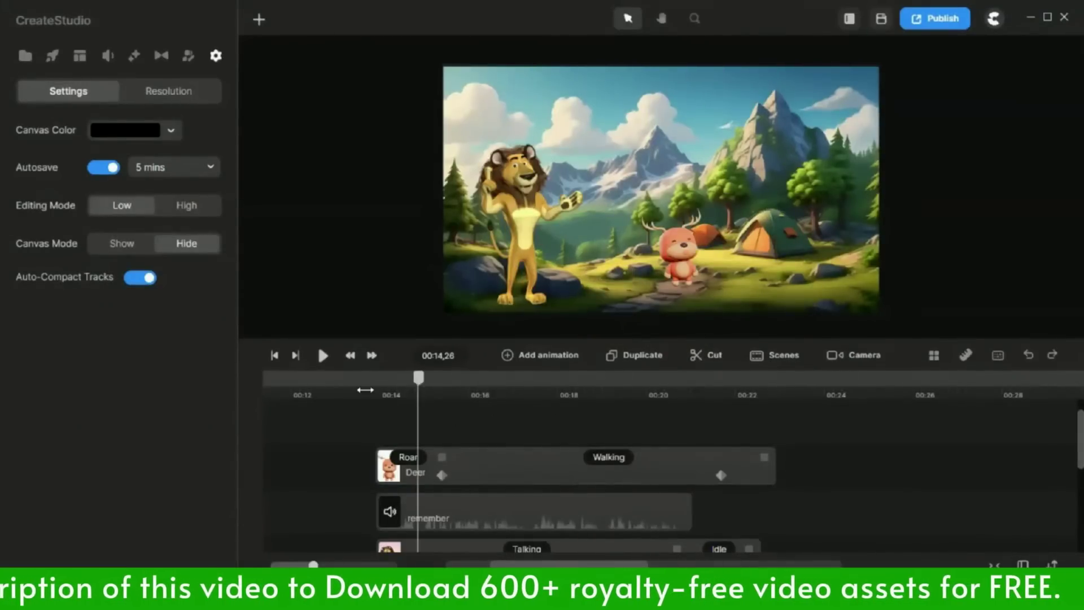
click(323, 356)
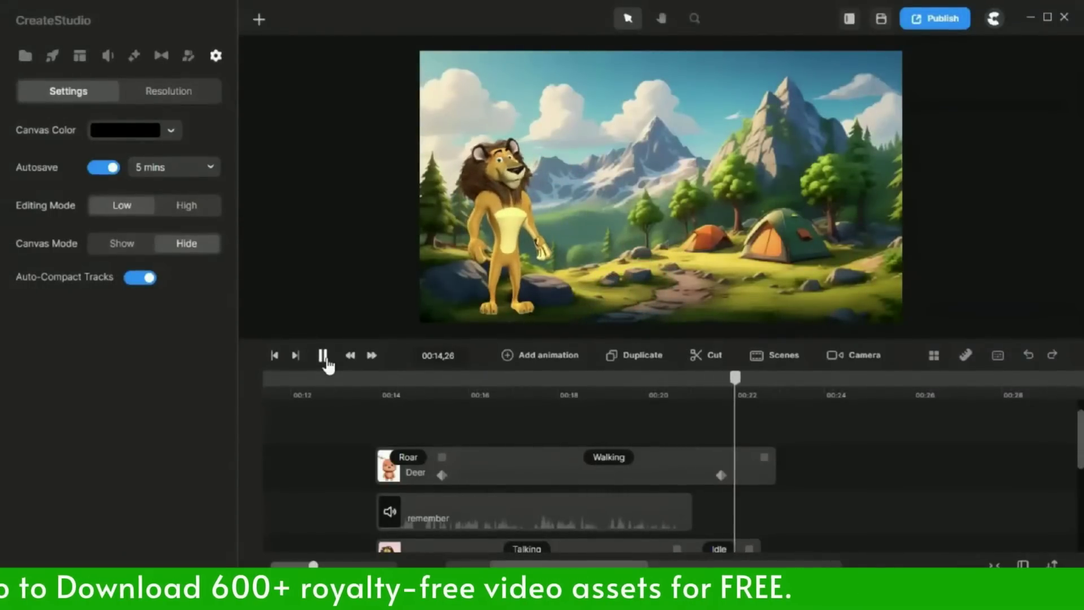
click(324, 356)
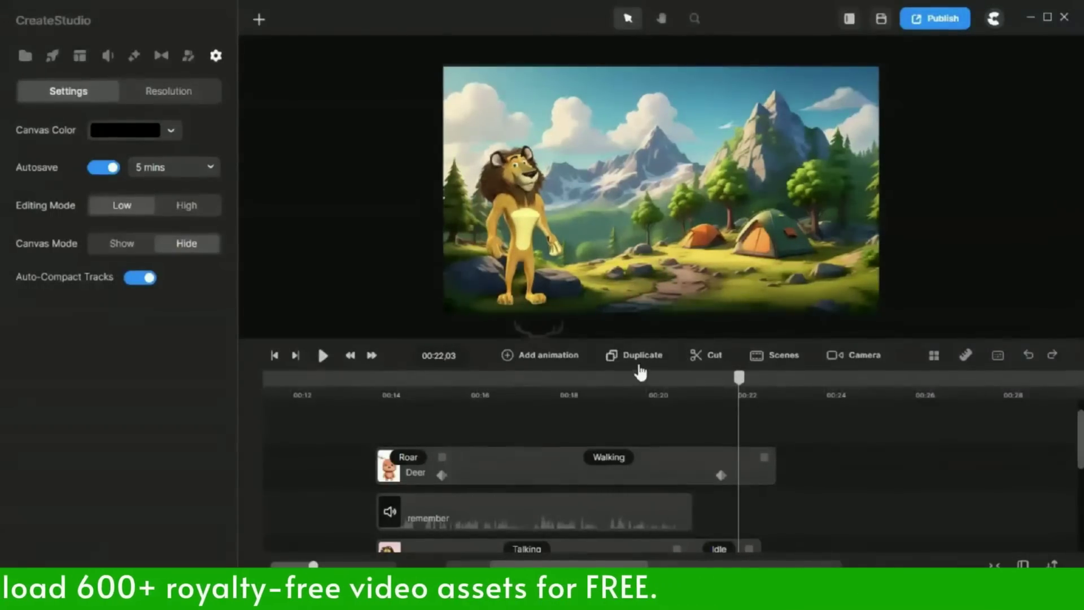
- Add the Zebra from Characters to the scene, with its clip starting at 00:14
click(399, 387)
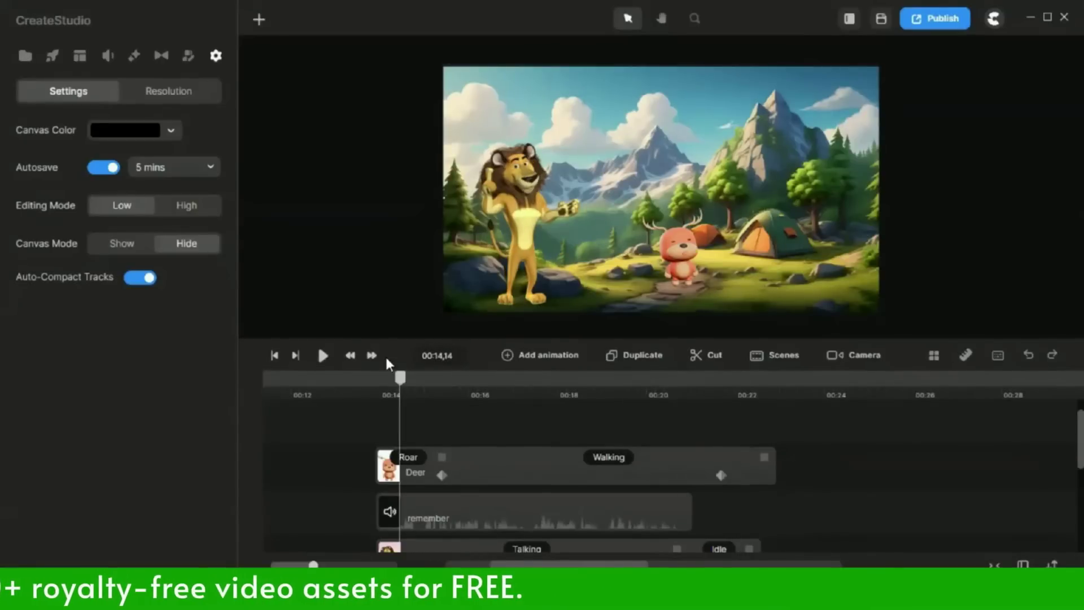
click(50, 59)
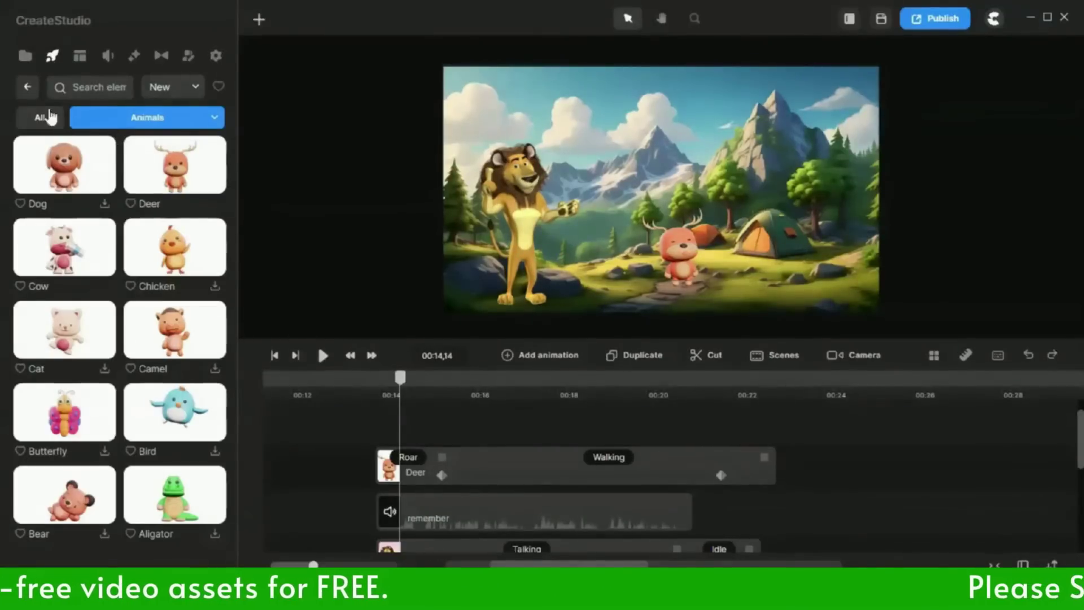
click(27, 88)
click(162, 266)
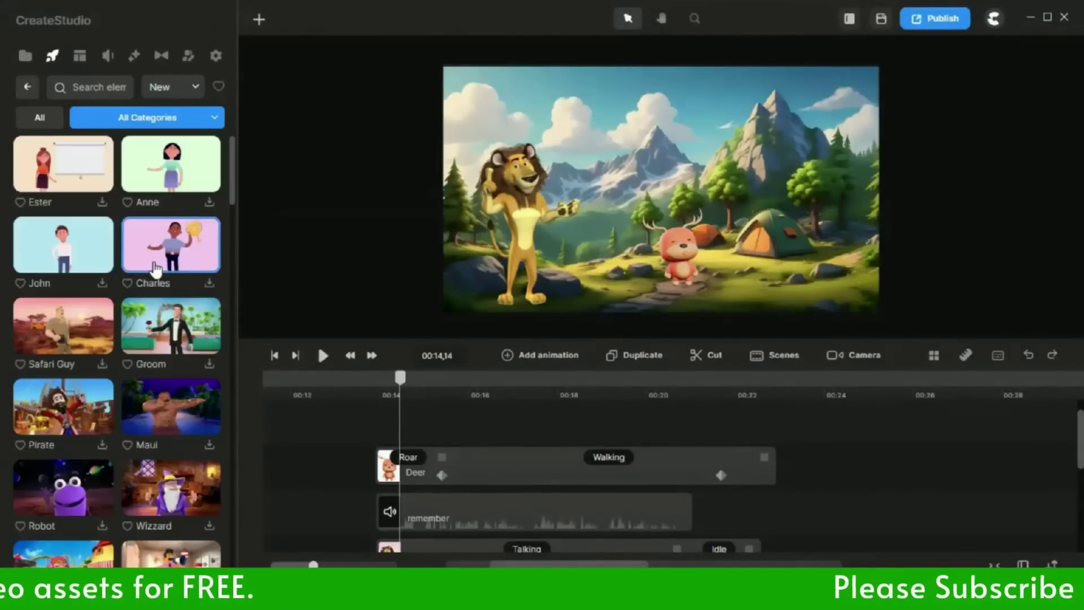
scroll(164, 361, down, 10)
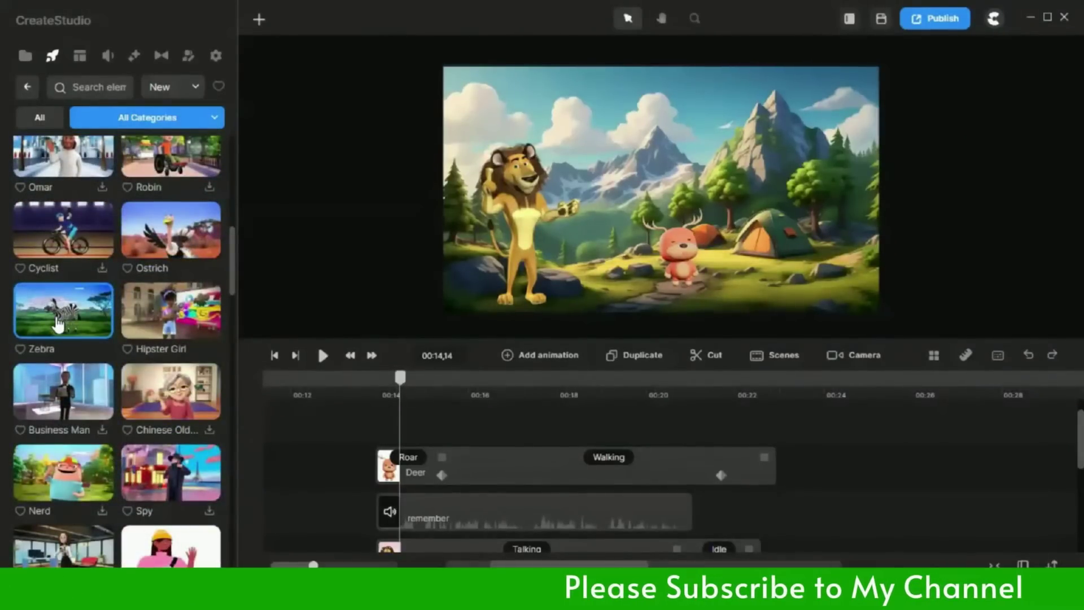
drag(69, 323, 728, 192)
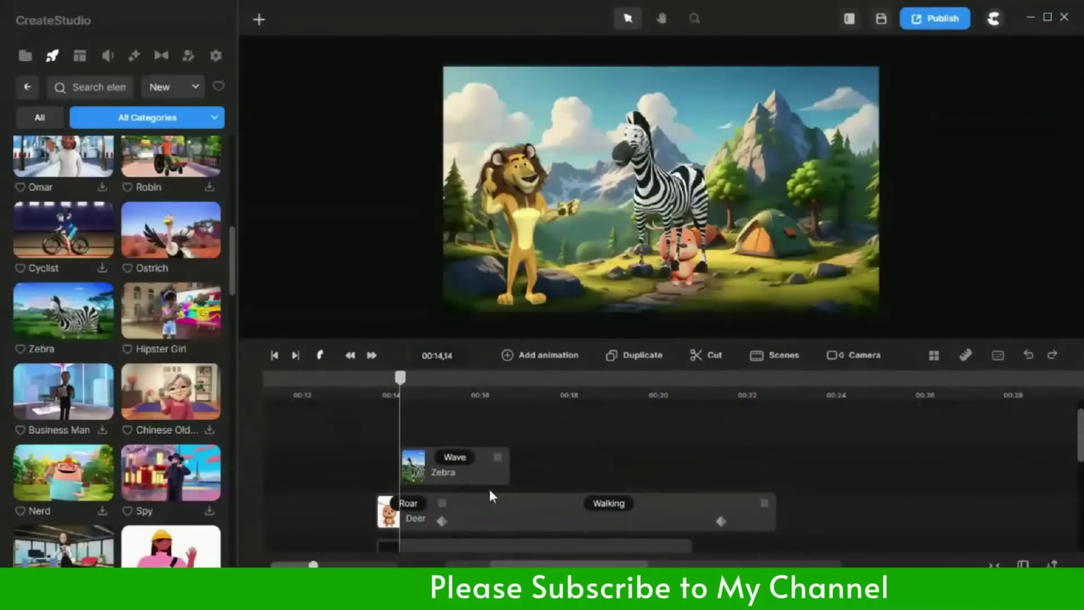
drag(455, 468, 438, 474)
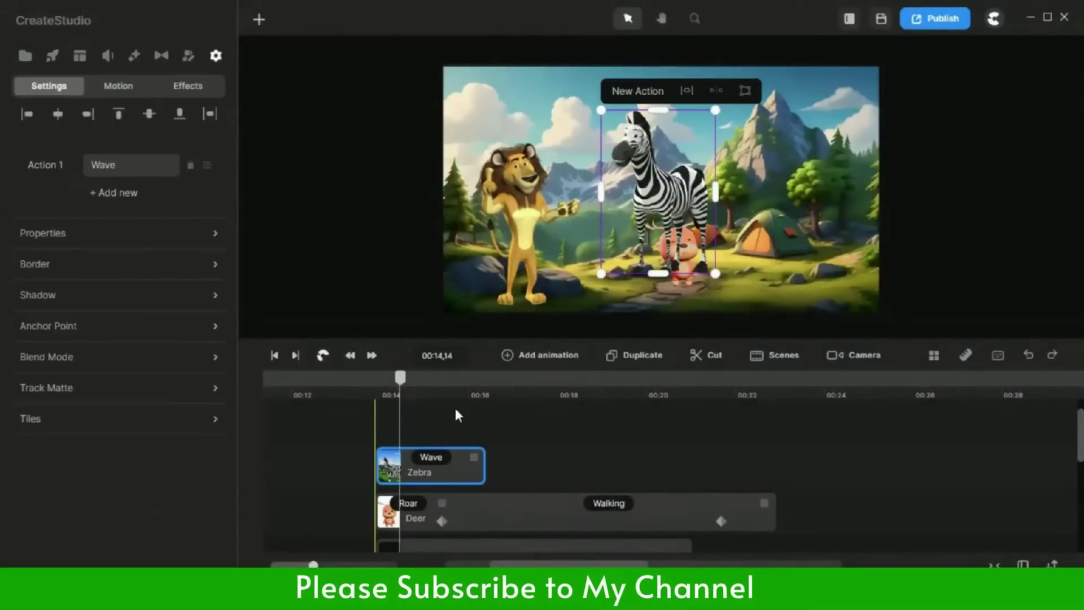
- Shrink the zebra, set its action to Eating, and nudge it slightly left
click(454, 405)
click(430, 495)
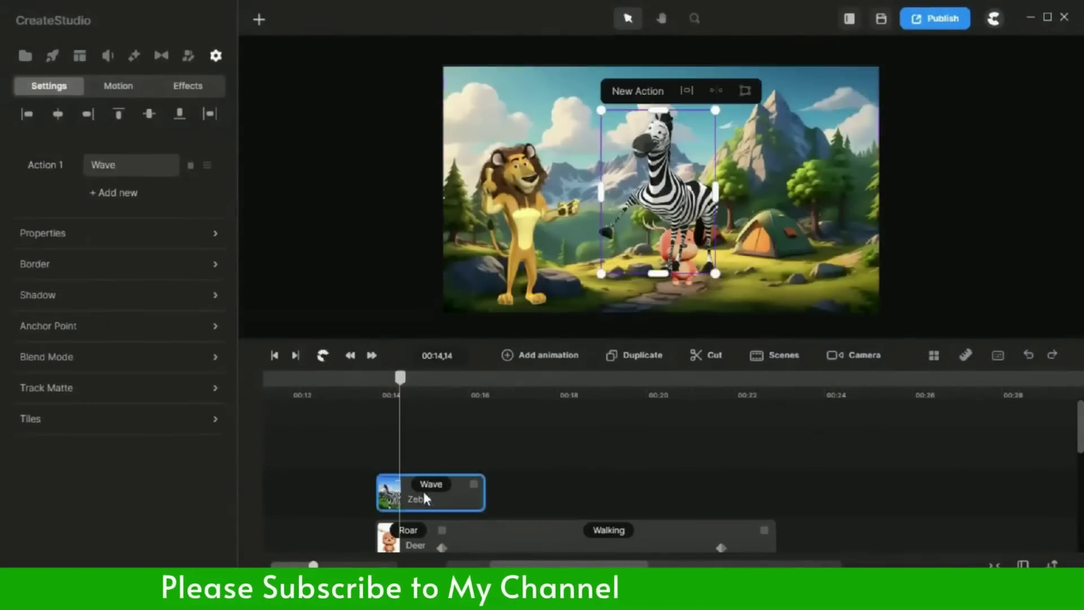
click(567, 449)
click(432, 499)
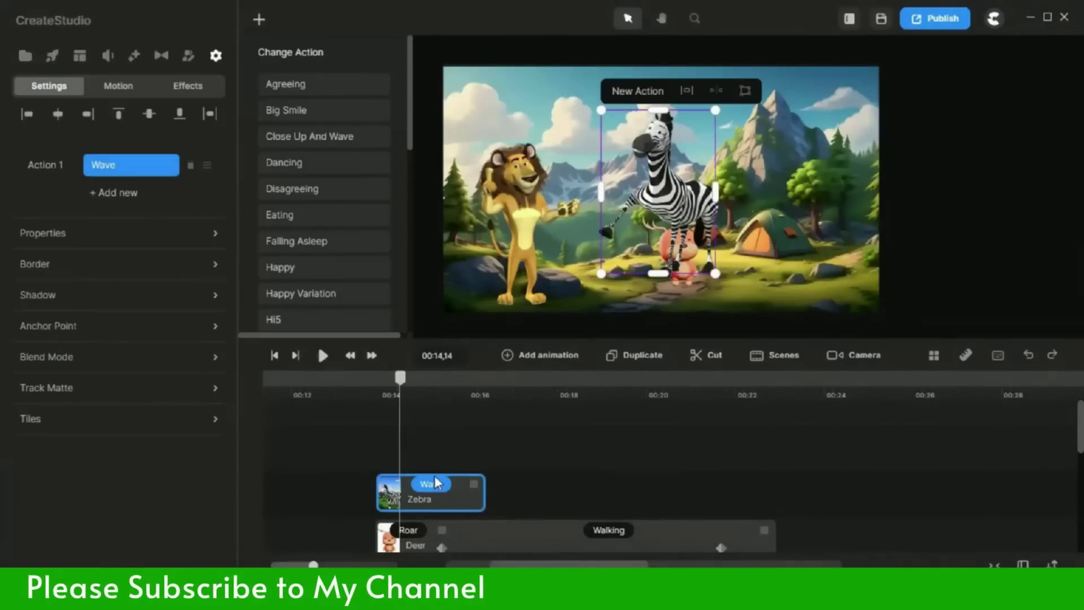
drag(671, 149, 716, 221)
scroll(298, 282, down, 1)
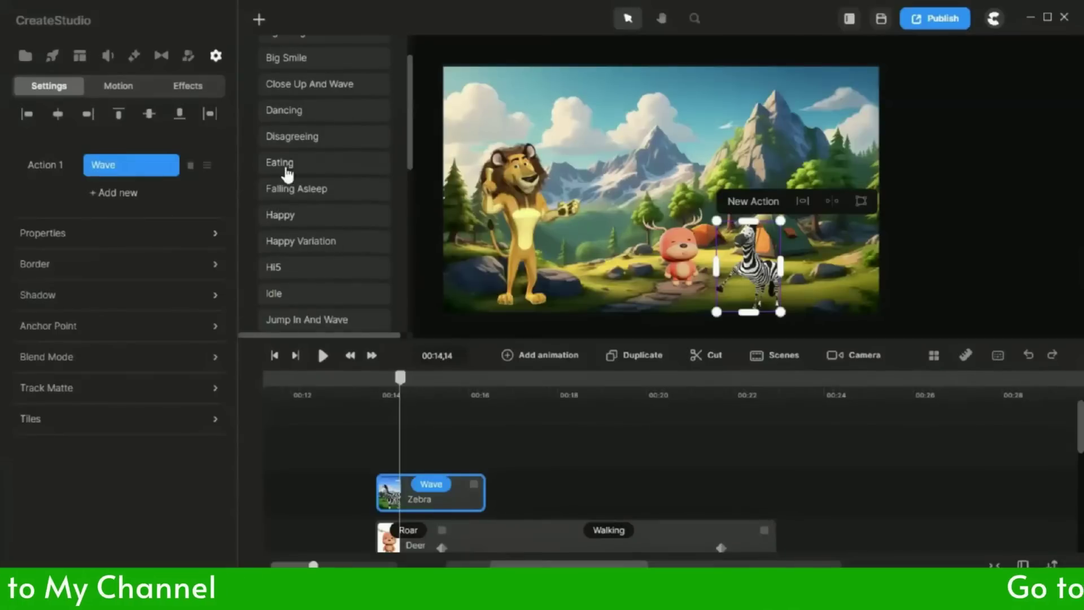
click(286, 165)
drag(752, 288, 746, 279)
- Add a second Eating action and lengthen the Zebra clip and its first Eating action
click(761, 432)
click(536, 494)
click(123, 194)
click(279, 217)
click(583, 473)
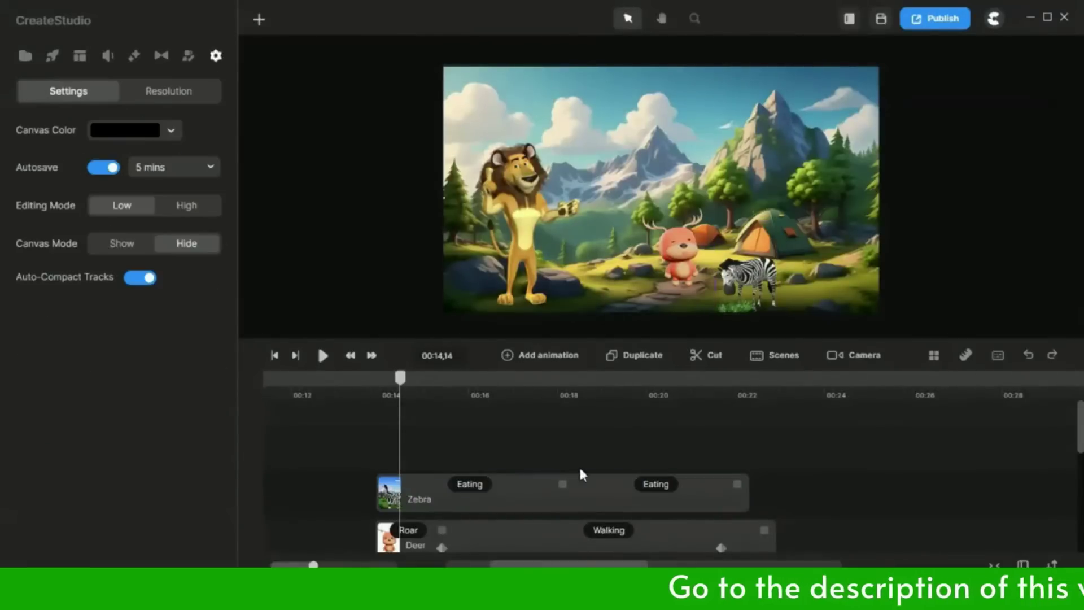
click(476, 493)
click(551, 460)
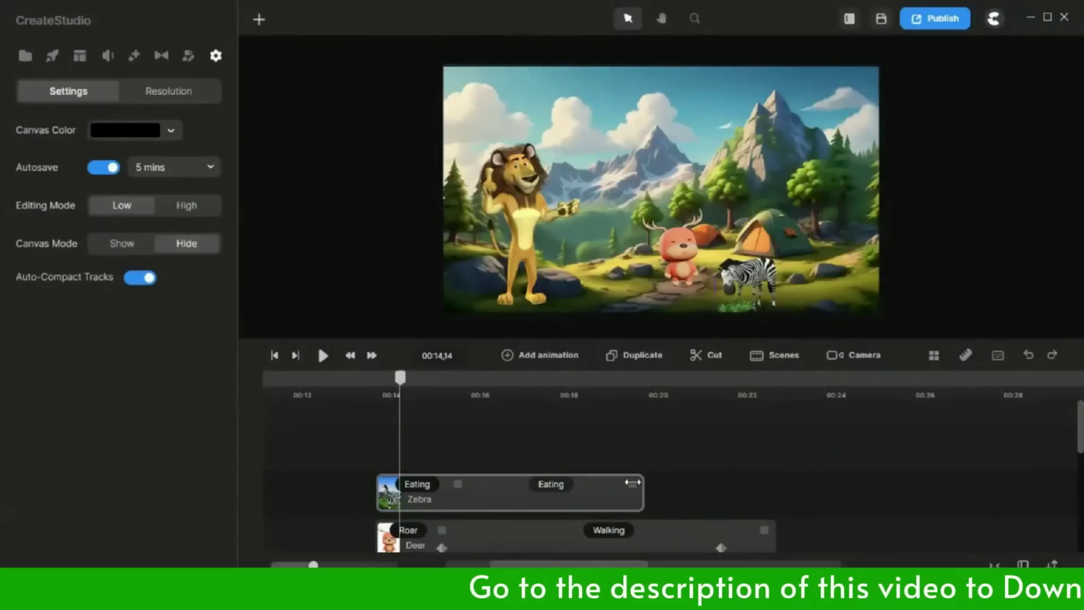
drag(634, 482, 728, 486)
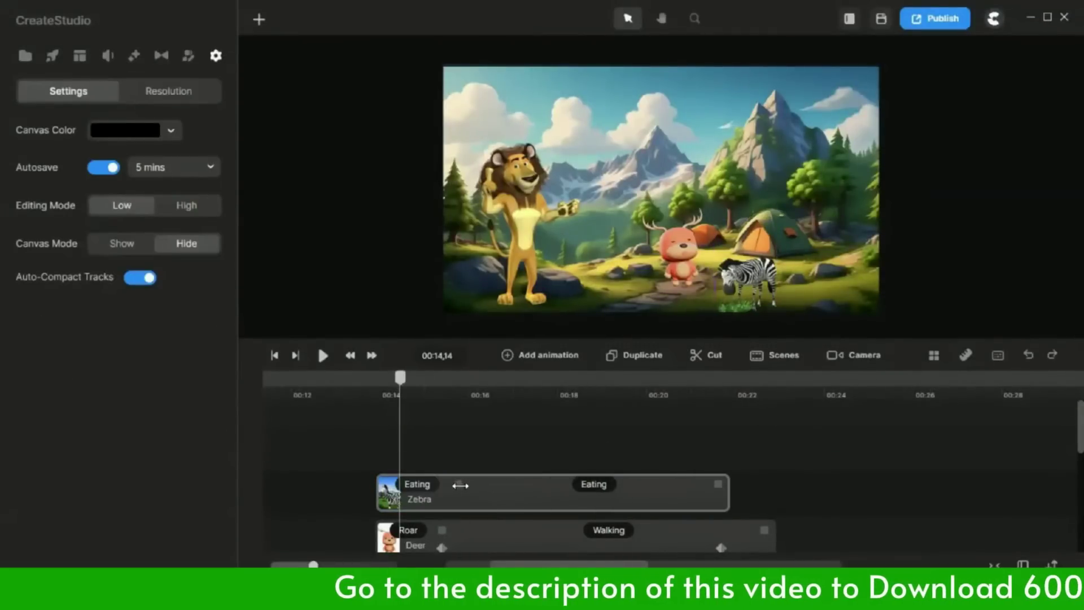
drag(466, 484, 505, 483)
click(582, 446)
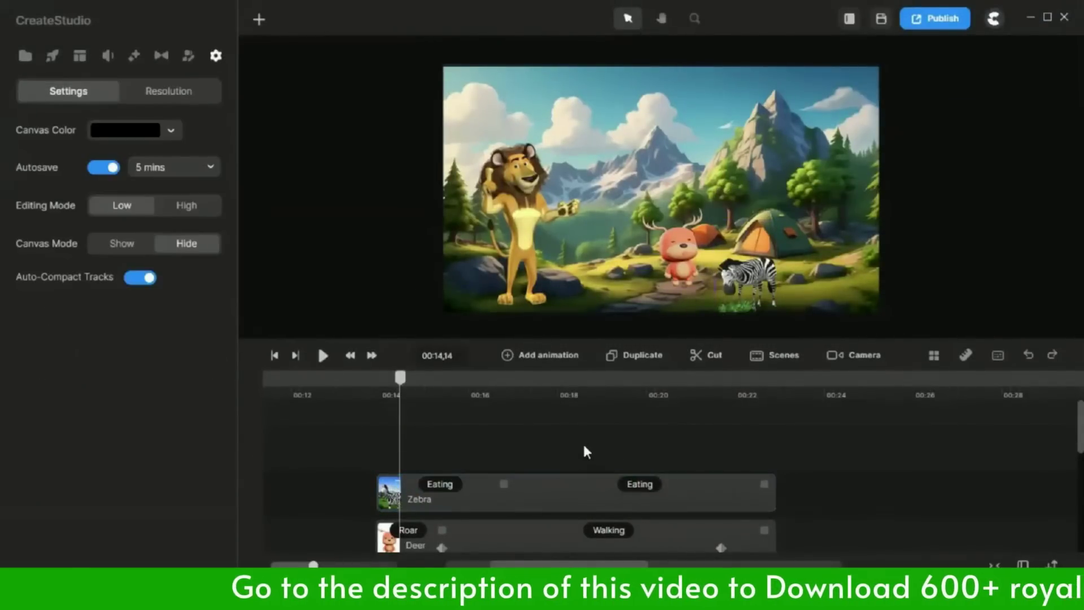
- Add a camera move at about 00:15 that zooms toward the lion, extended to end at 00:20
click(373, 380)
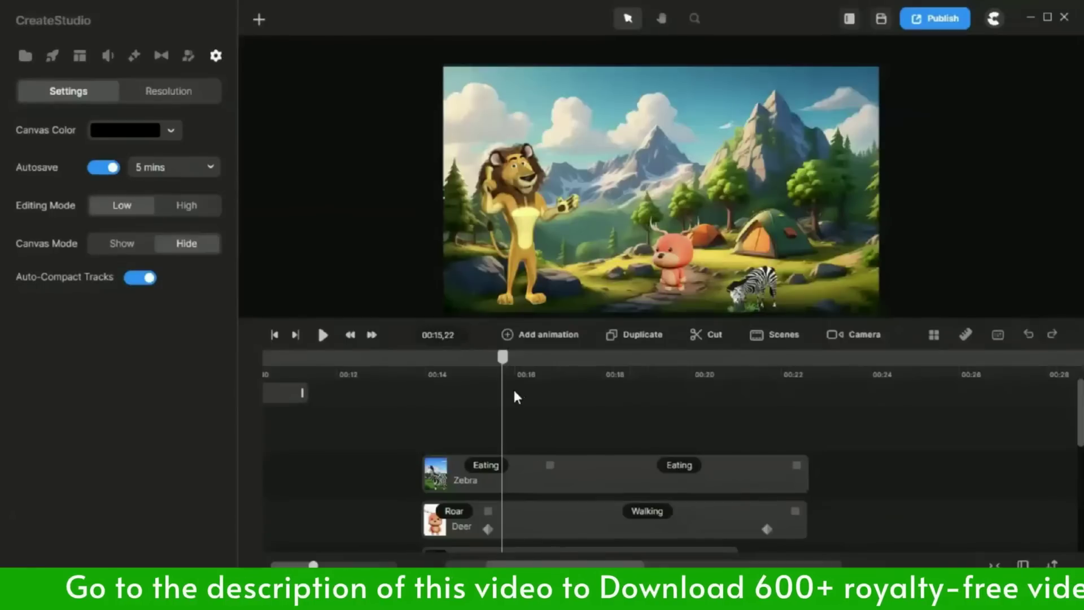
click(539, 334)
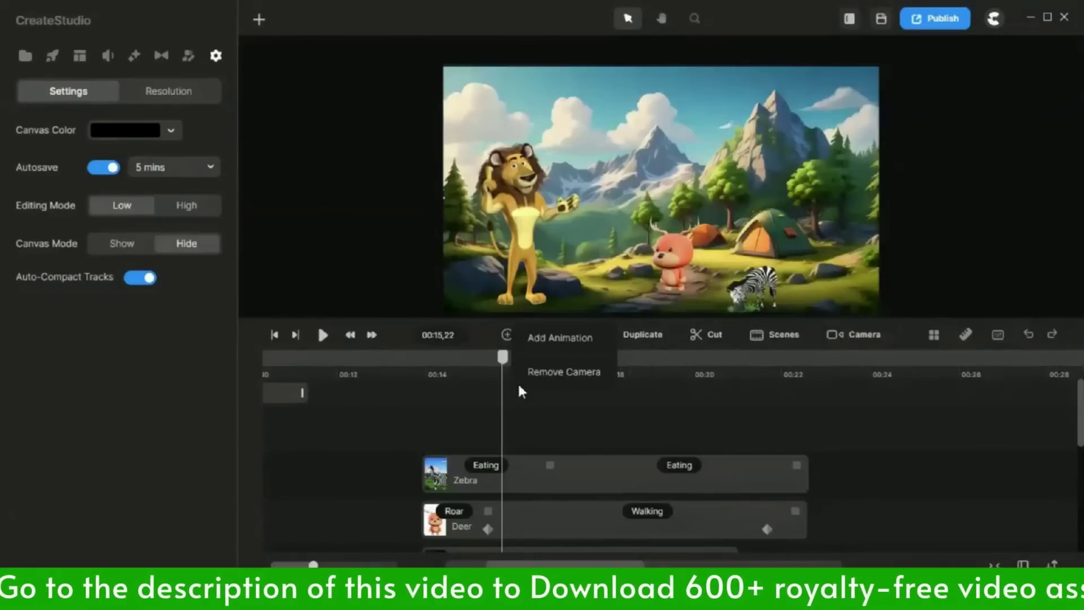
click(574, 342)
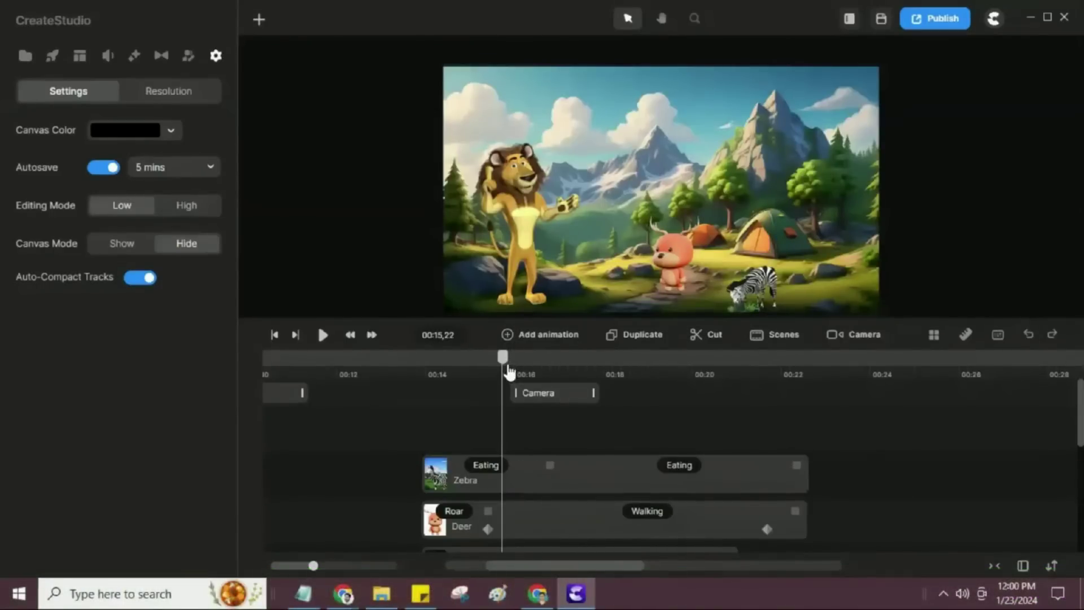
drag(581, 368, 608, 371)
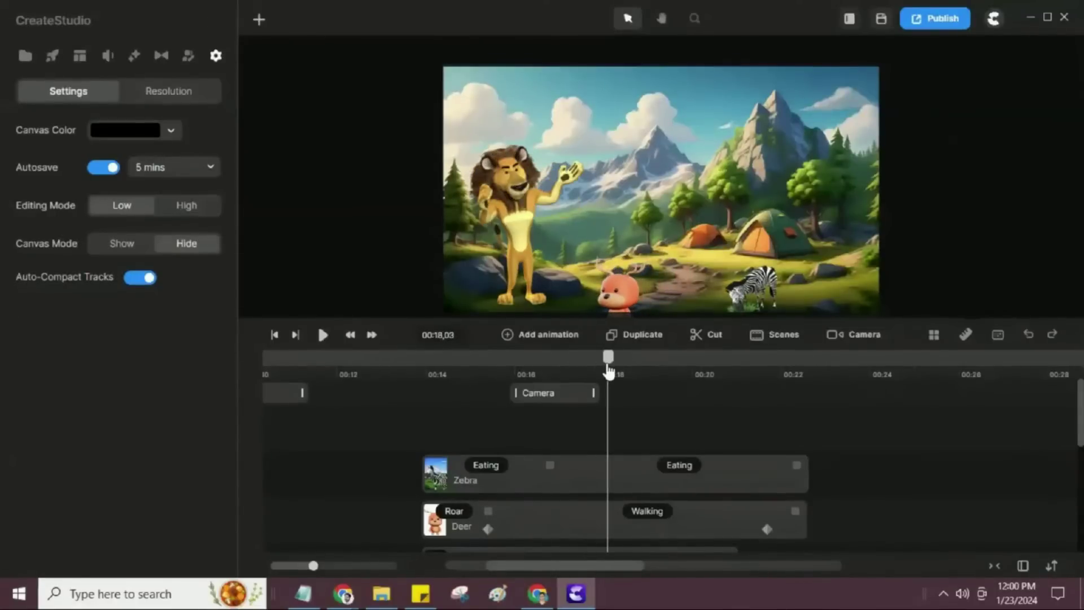
click(560, 402)
drag(879, 68, 798, 113)
click(663, 422)
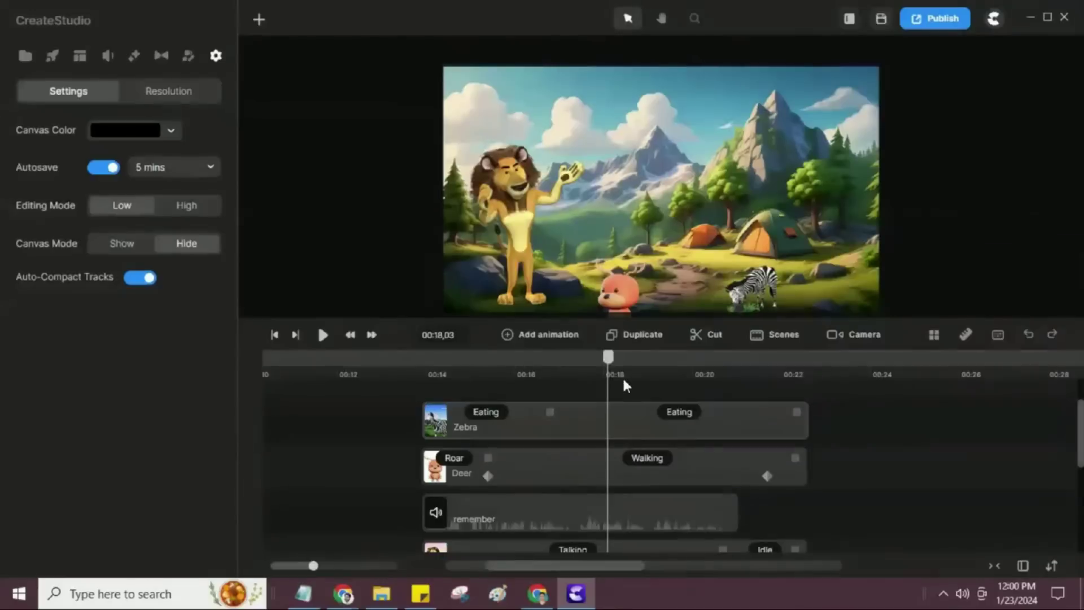
drag(617, 377, 708, 377)
click(597, 395)
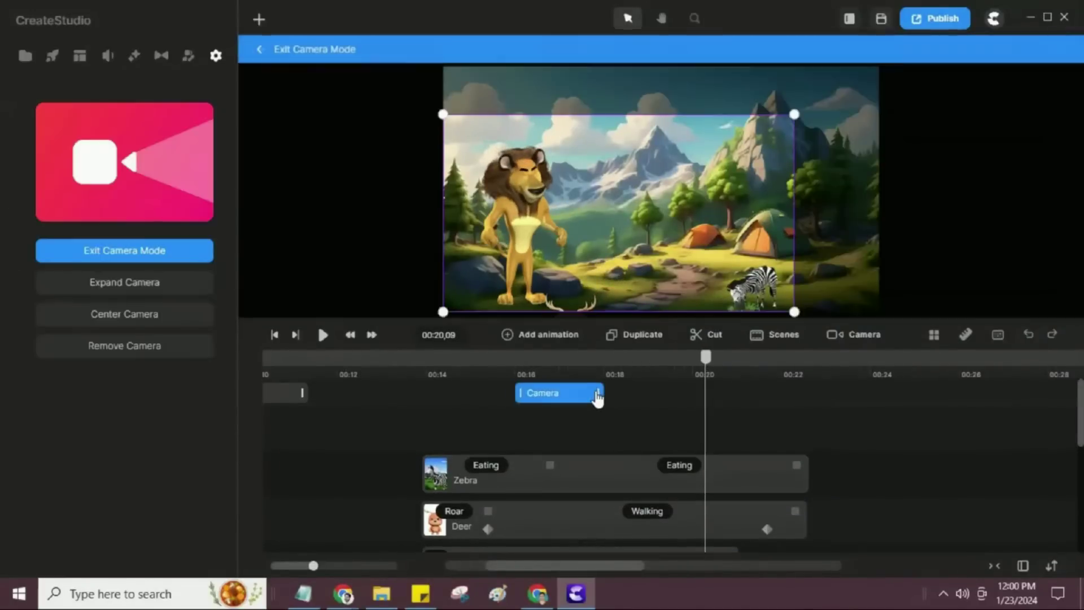
drag(591, 399, 704, 395)
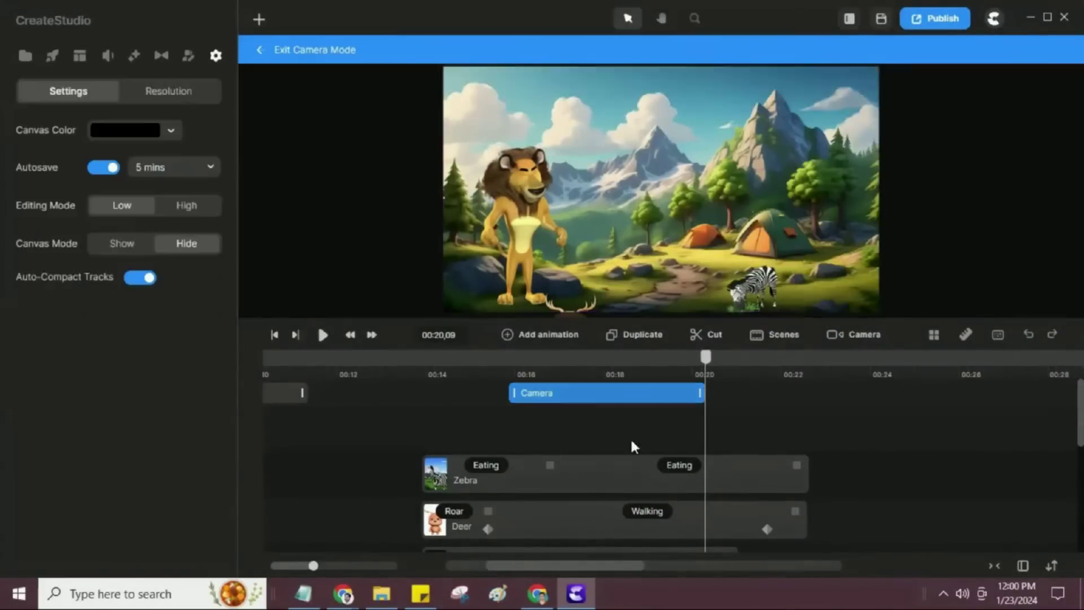
- Apply an easing to the camera move and preview the scene from about 00:13
right_click(631, 395)
click(659, 346)
click(720, 220)
click(399, 357)
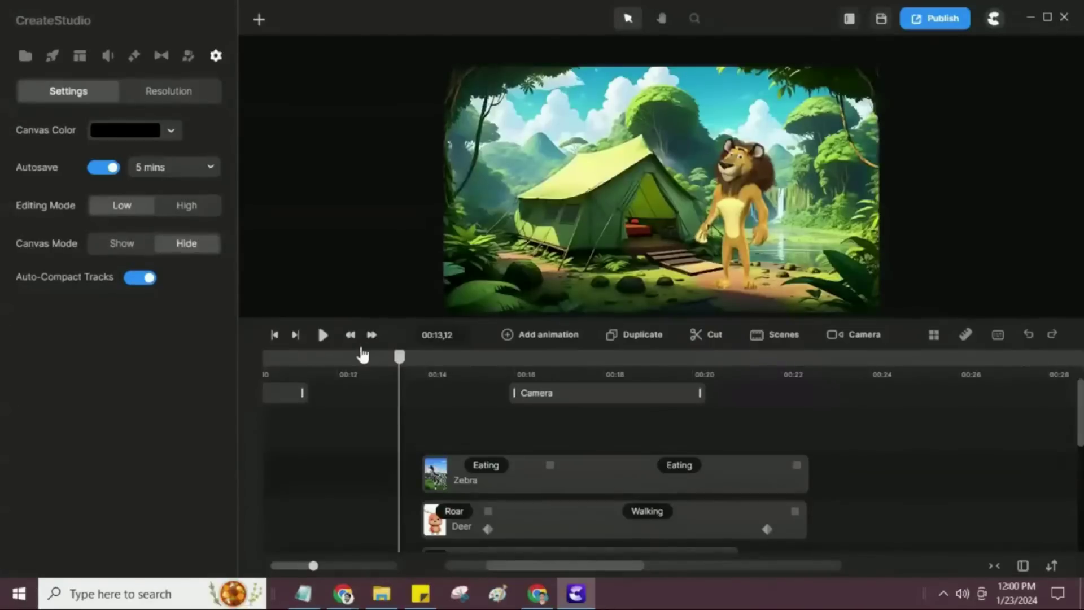
click(323, 334)
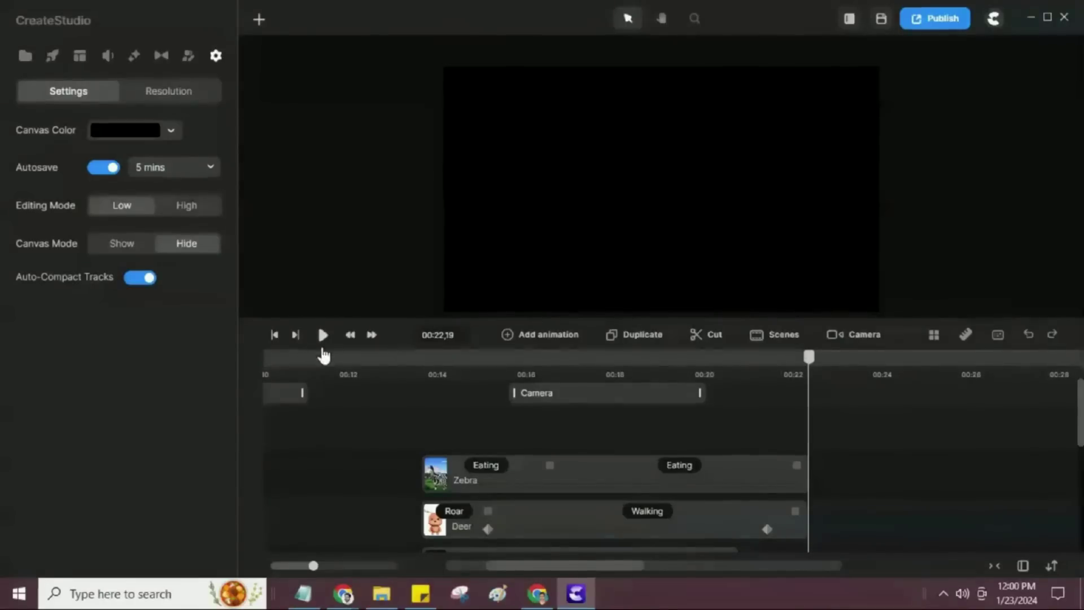
- Enlarge the timeline, group all five scene tracks, and name the group 'Scene 1'
drag(493, 316, 519, 161)
drag(554, 338, 777, 512)
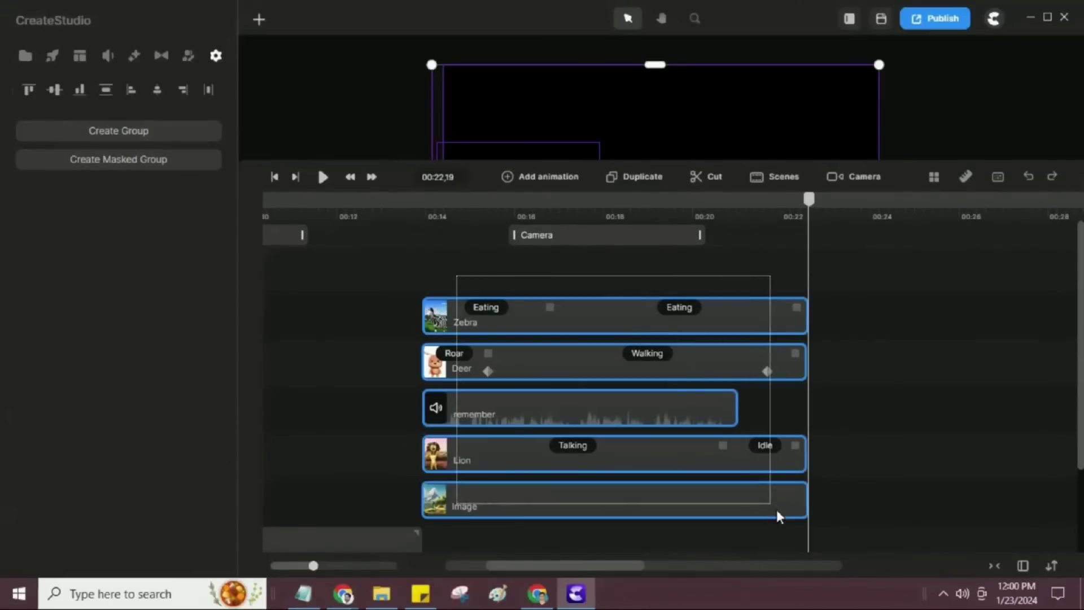
right_click(744, 500)
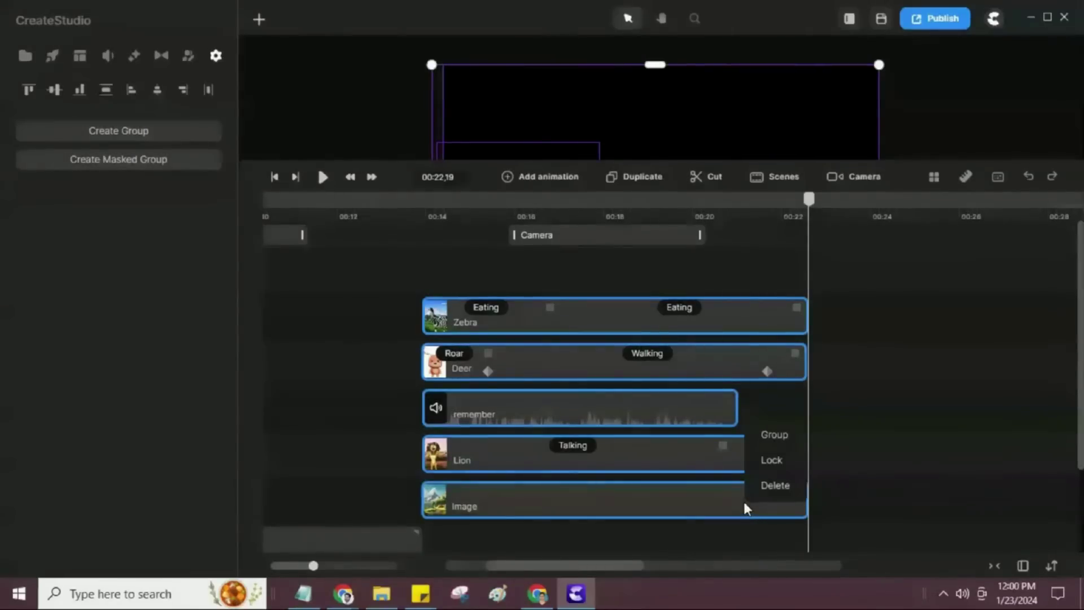
click(790, 443)
right_click(545, 322)
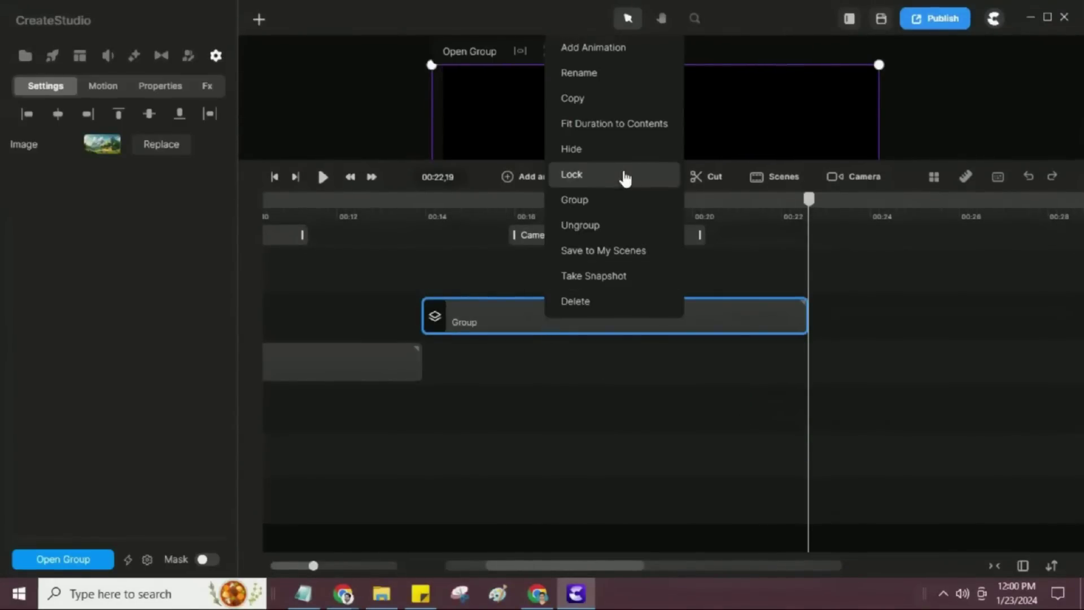
click(625, 73)
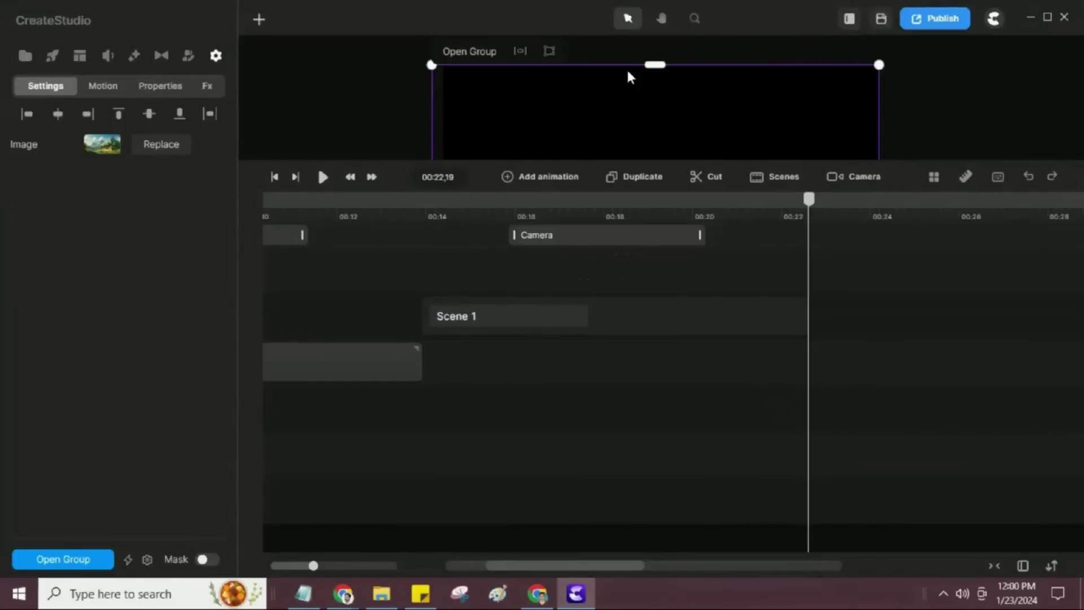
key(Return)
click(591, 432)
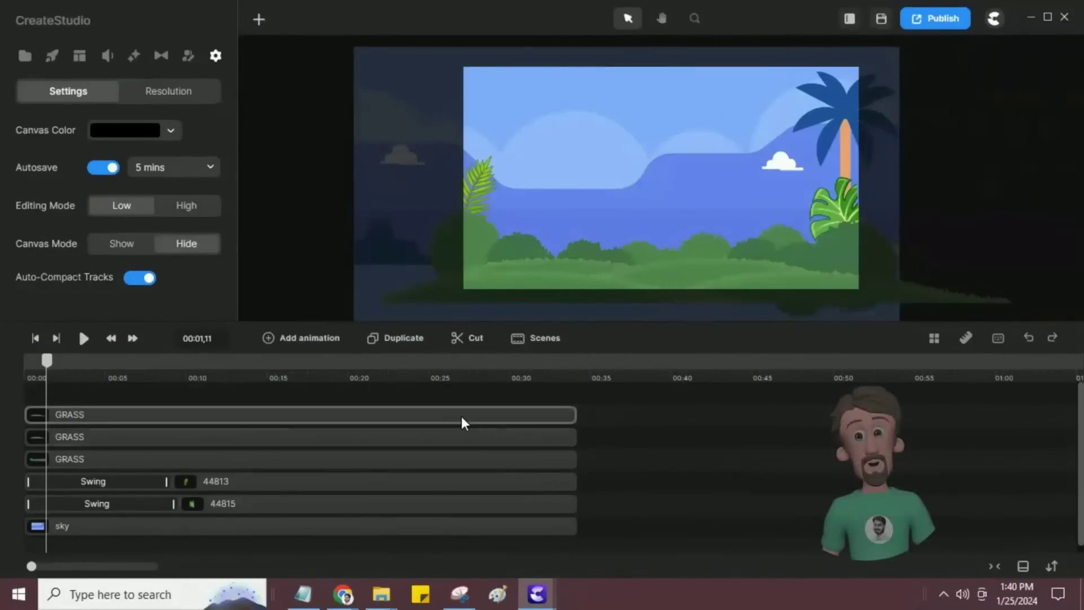
- Move the three GRASS layers up into position on the canvas
click(462, 414)
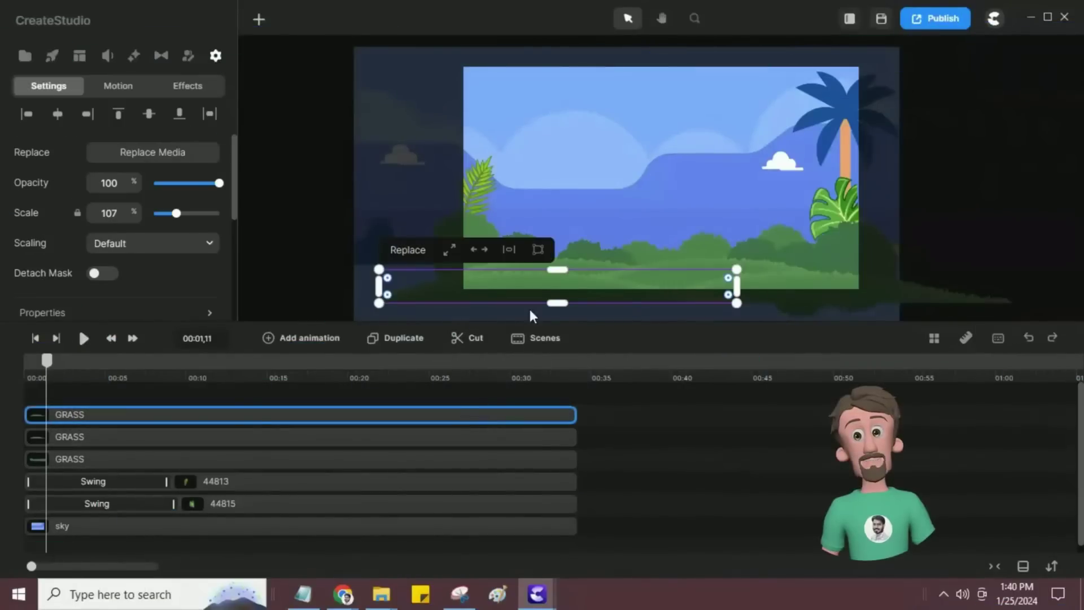
drag(590, 300, 507, 149)
click(389, 437)
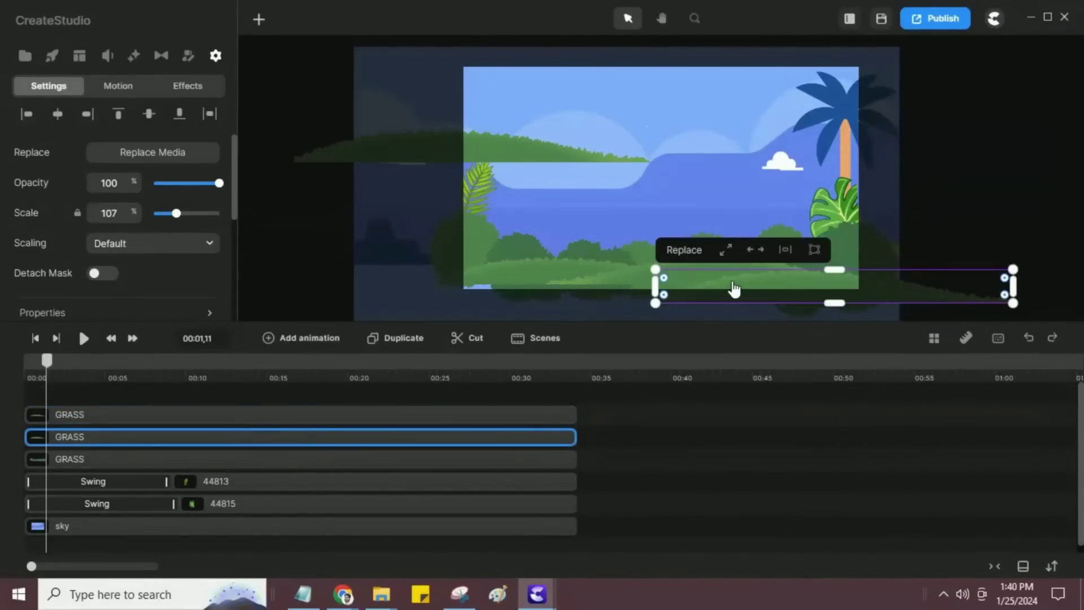
drag(728, 293, 922, 231)
click(268, 459)
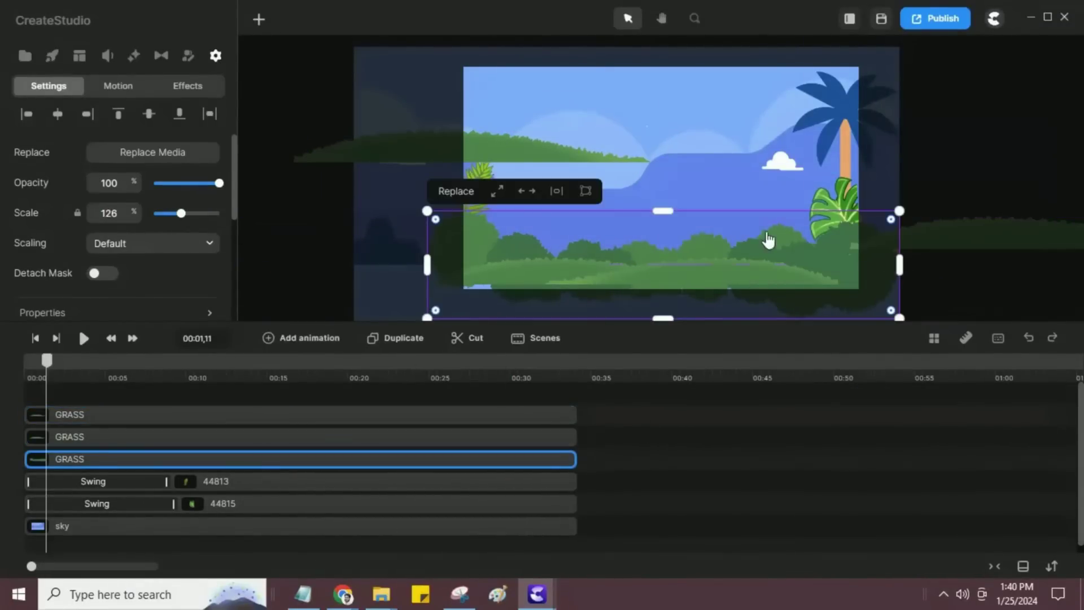
drag(695, 263, 643, 299)
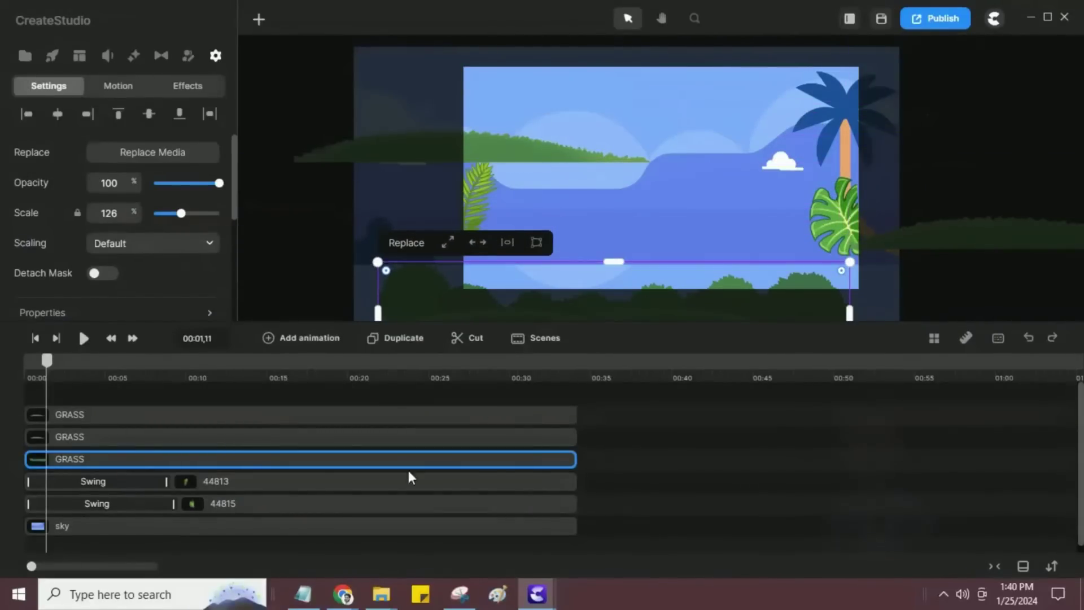
- Lower the swinging leaf slightly and resize the right-edge grass layer along the bottom
click(302, 483)
drag(474, 187, 473, 204)
drag(692, 303, 734, 245)
click(1065, 246)
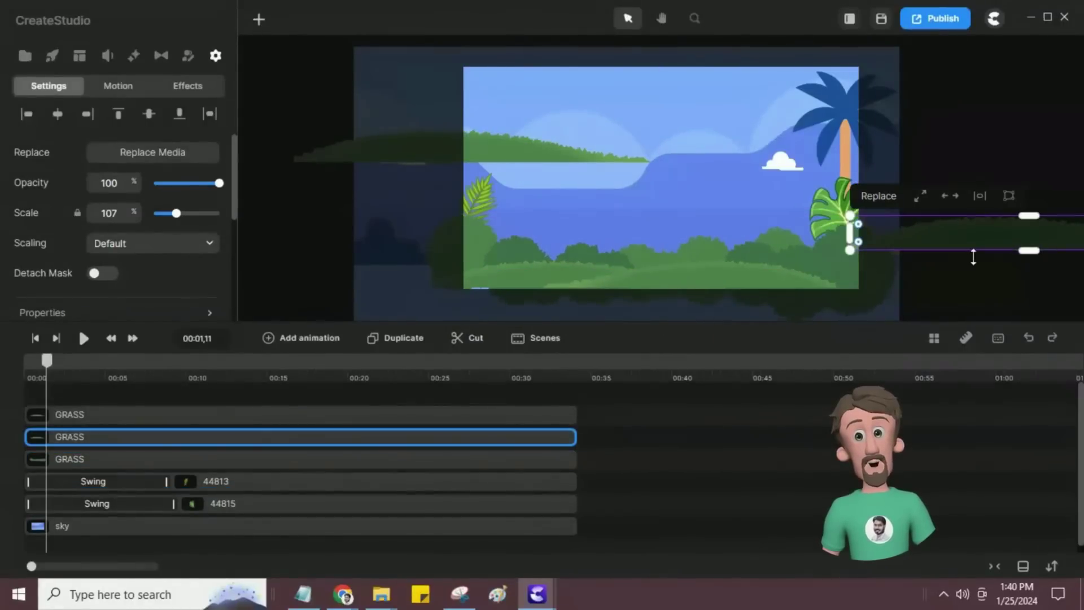
drag(923, 259, 951, 267)
drag(845, 269, 881, 263)
drag(1054, 251, 858, 282)
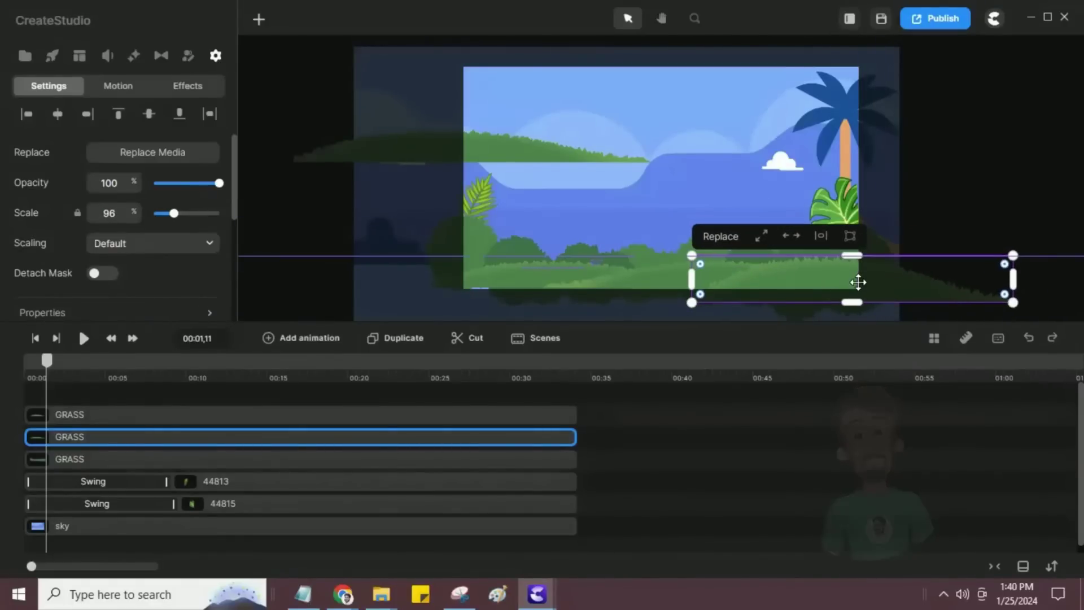
- Drop the upper grass band to the scene bottom and play the scene from 00:00
click(444, 149)
drag(489, 157, 513, 282)
click(129, 484)
click(736, 508)
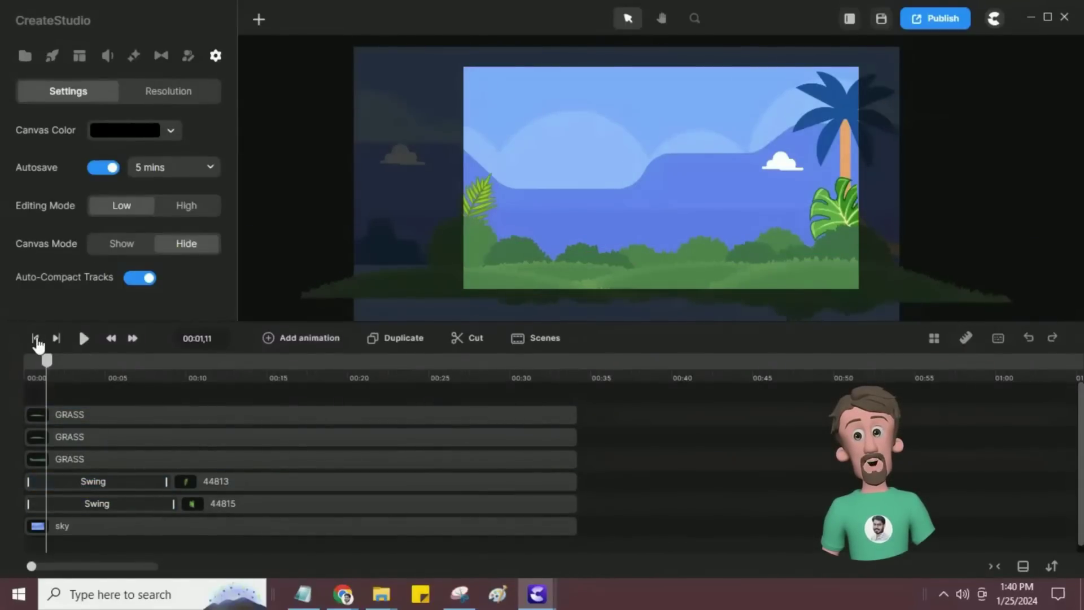
click(36, 338)
click(81, 342)
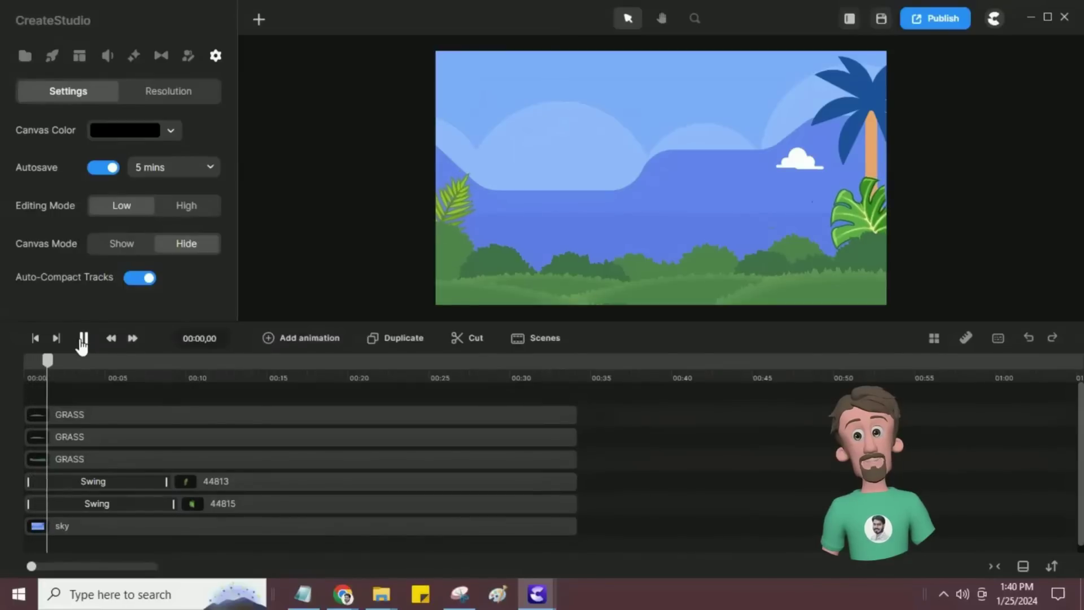